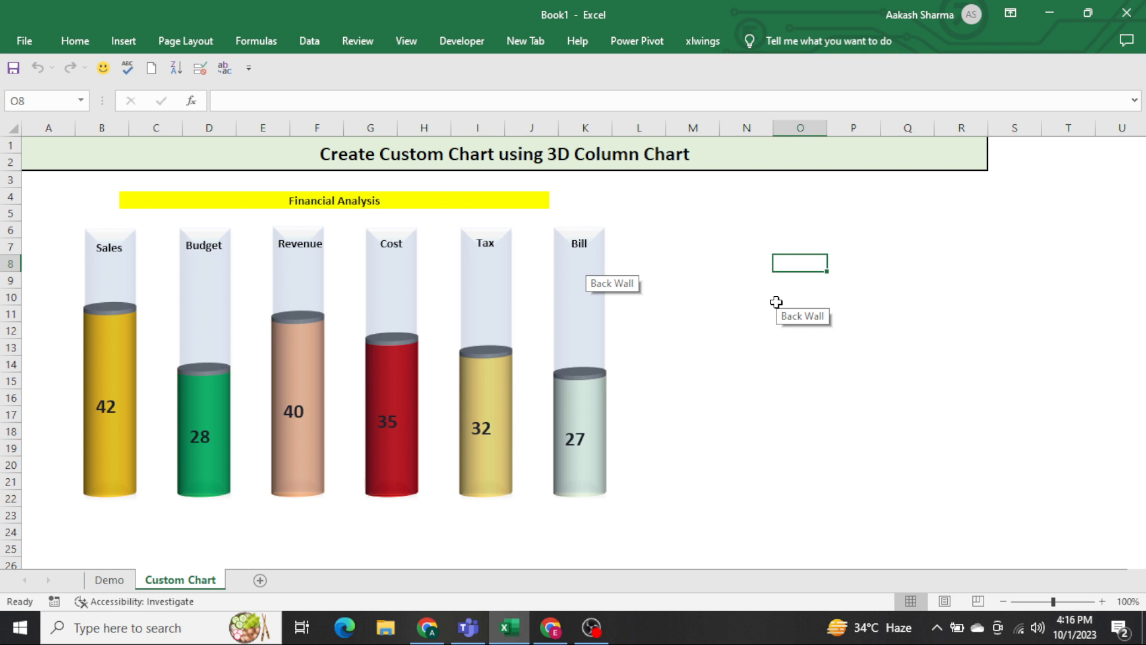
{"action": "left_click", "coordinate": [439, 327]}
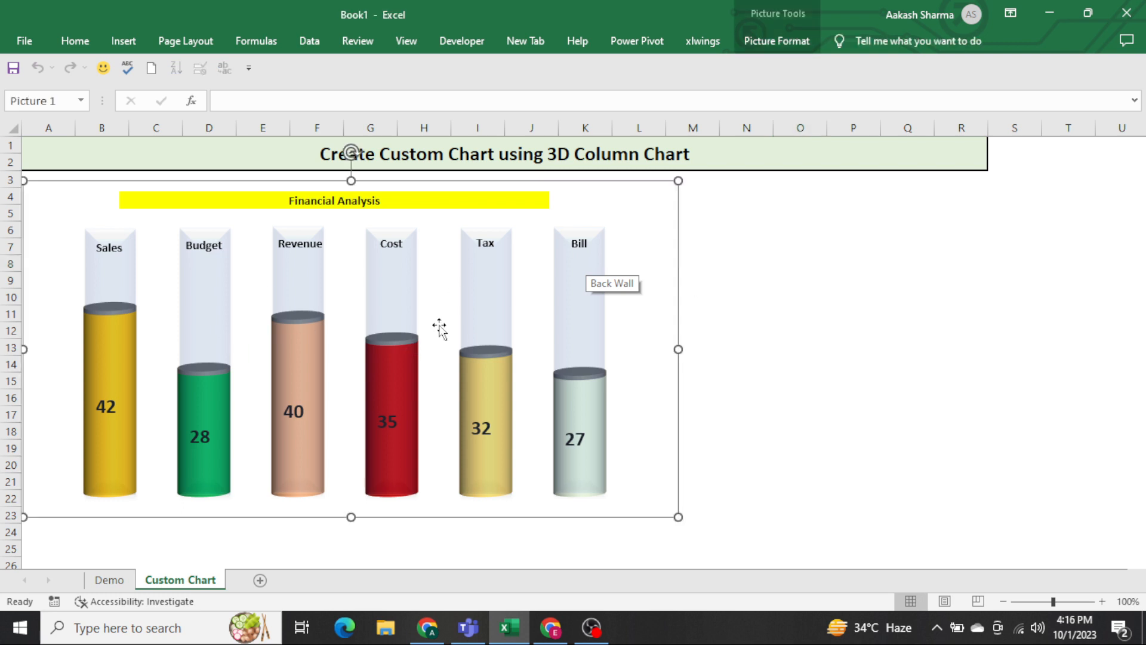
{"action": "left_click", "coordinate": [858, 361]}
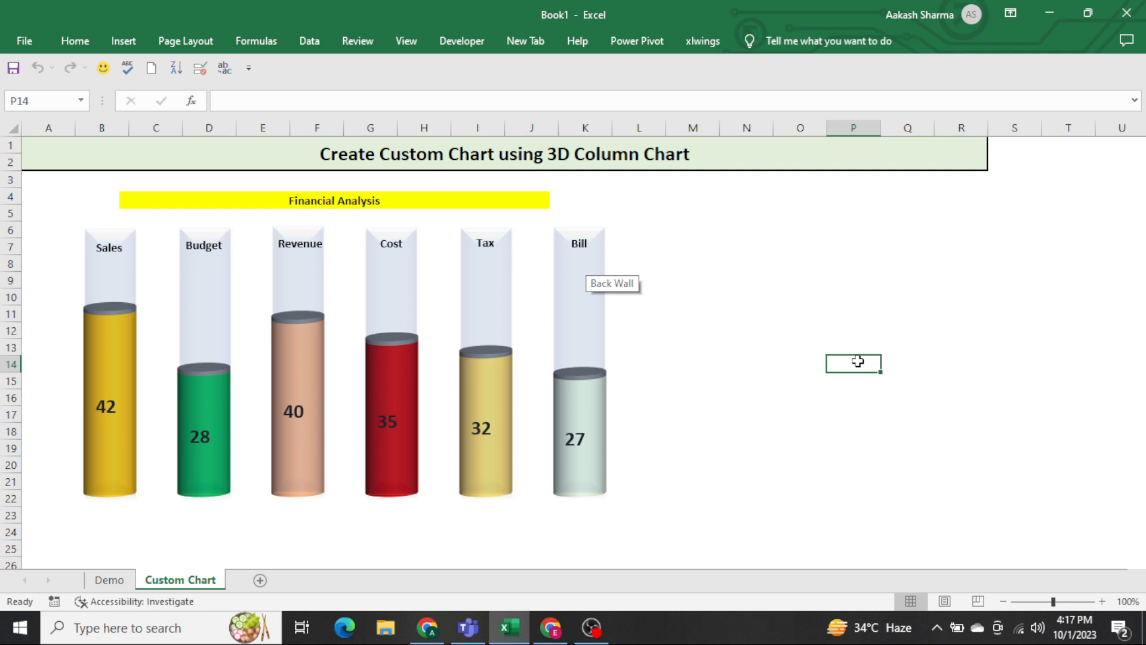
Go to the Demo sheet and examine the heading row and the data under each category from Sales to Bill.
{"action": "key", "text": "ctrl+Page_Up"}
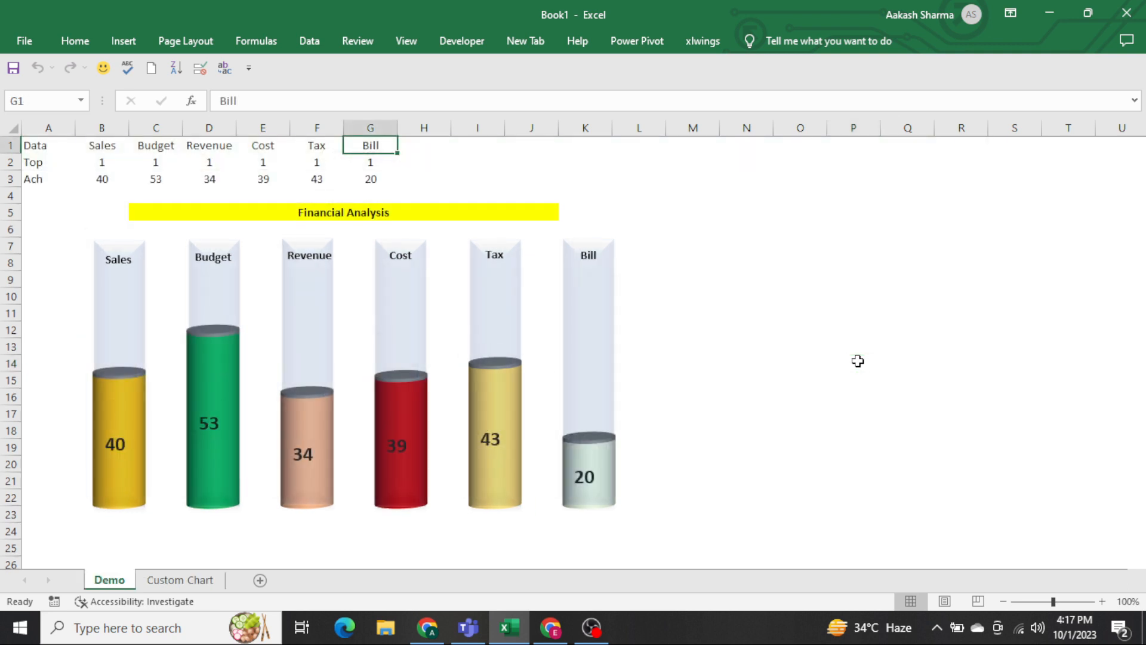
{"action": "key", "text": "ctrl+Left"}
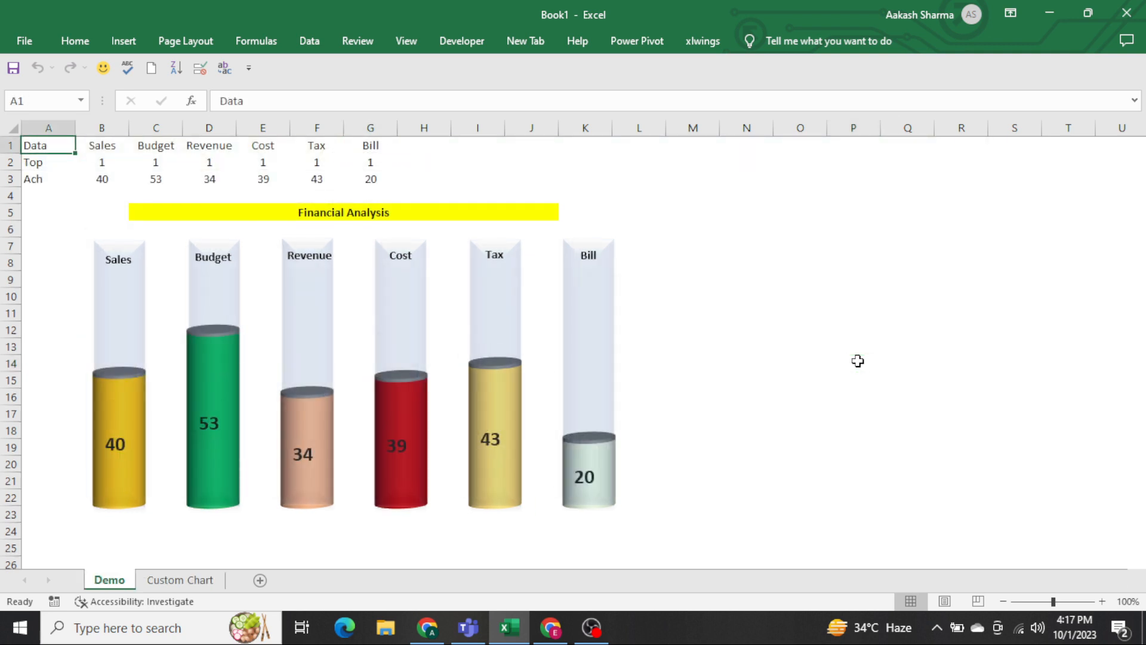
{"action": "key", "text": "Down"}
{"action": "key", "text": "Up"}
{"action": "key", "text": "ctrl+shift+Right"}
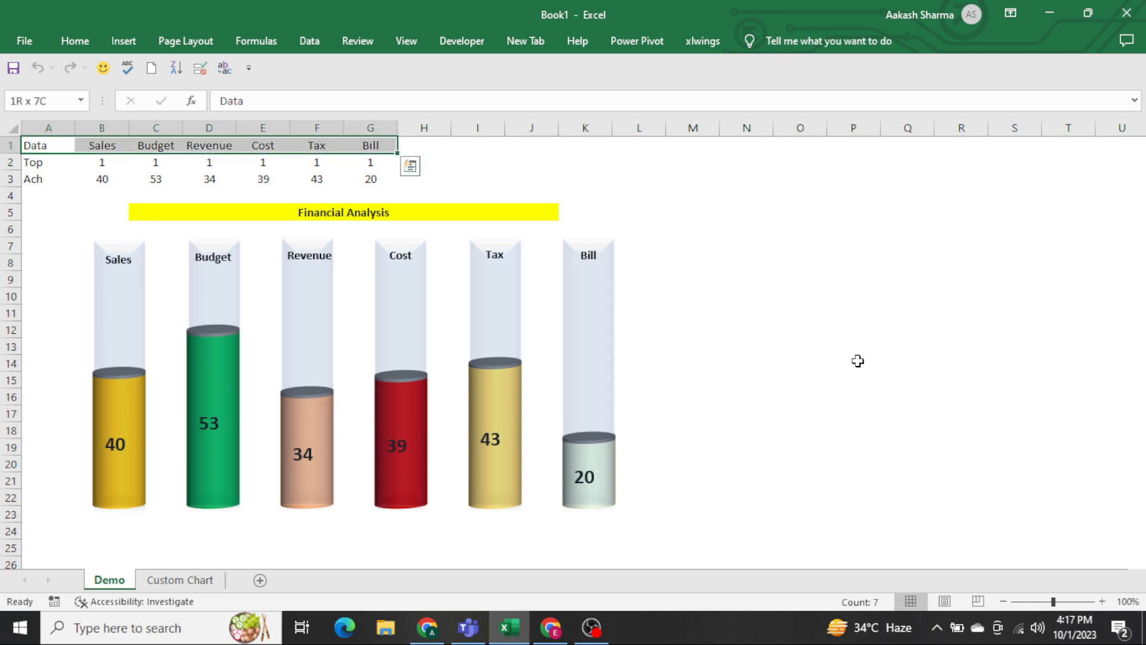
{"action": "key", "text": "Right"}
{"action": "key", "text": "ctrl+shift+Down"}
{"action": "key", "text": "Right"}
{"action": "key", "text": "ctrl+shift+Down"}
{"action": "key", "text": "Right"}
{"action": "key", "text": "ctrl+shift+Down"}
{"action": "key", "text": "Right"}
{"action": "key", "text": "ctrl+shift+Down"}
{"action": "key", "text": "Right"}
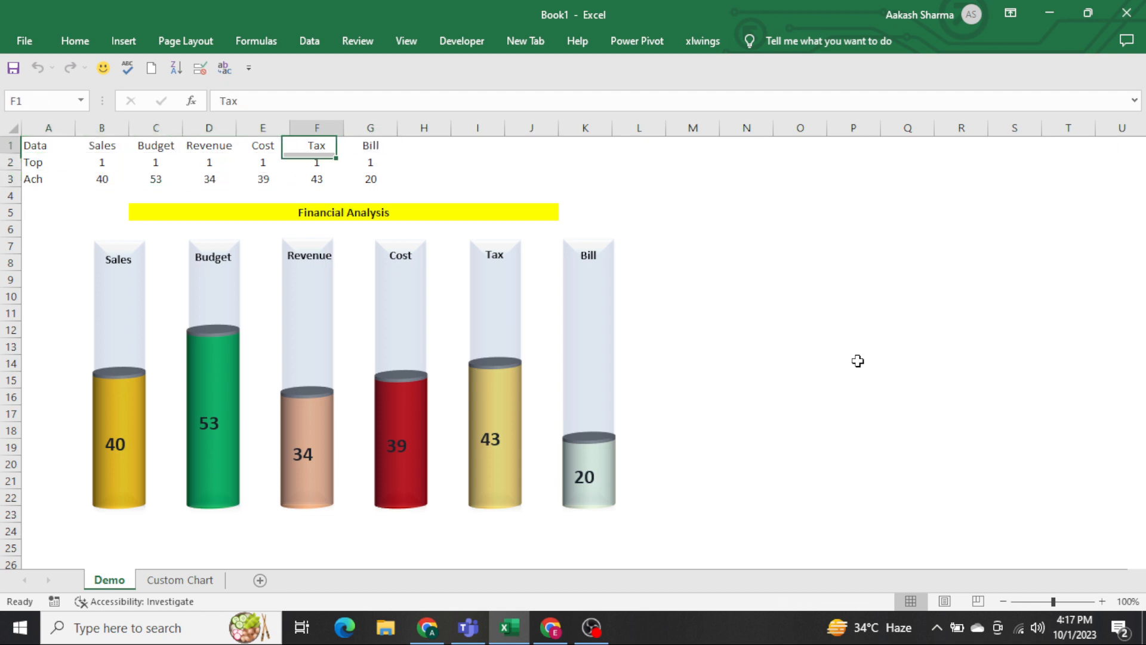
{"action": "key", "text": "Right"}
{"action": "key", "text": "ctrl+shift+Down"}
Examine the Top row's values in B2:G2 and the Budget column's cap in the finished chart.
{"action": "key", "text": "ctrl+Left"}
{"action": "key", "text": "Down"}
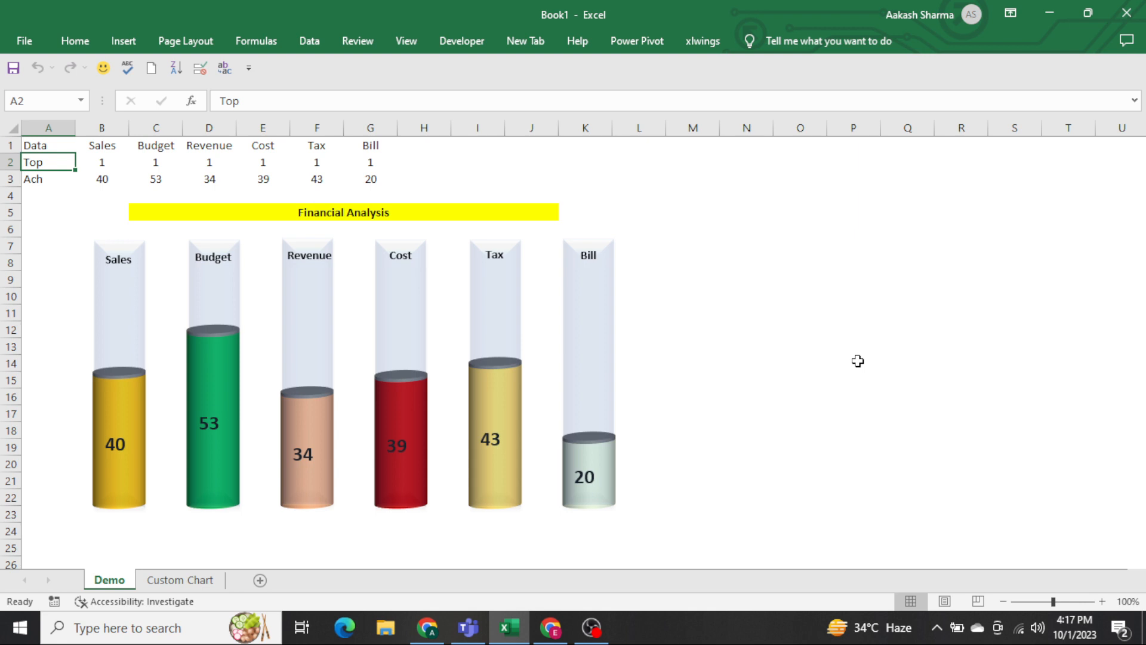
{"action": "key", "text": "ctrl+shift+Right"}
{"action": "key", "text": "ctrl+shift+Left"}
{"action": "key", "text": "Right"}
{"action": "key", "text": "ctrl+shift+Right"}
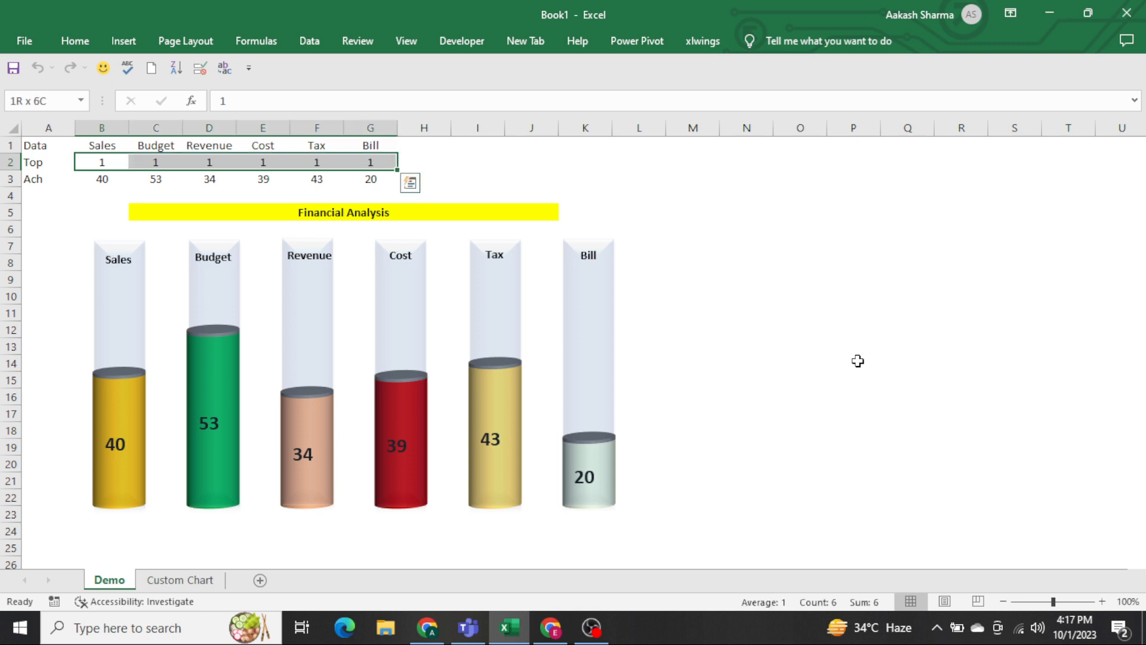
{"action": "left_click", "coordinate": [814, 329]}
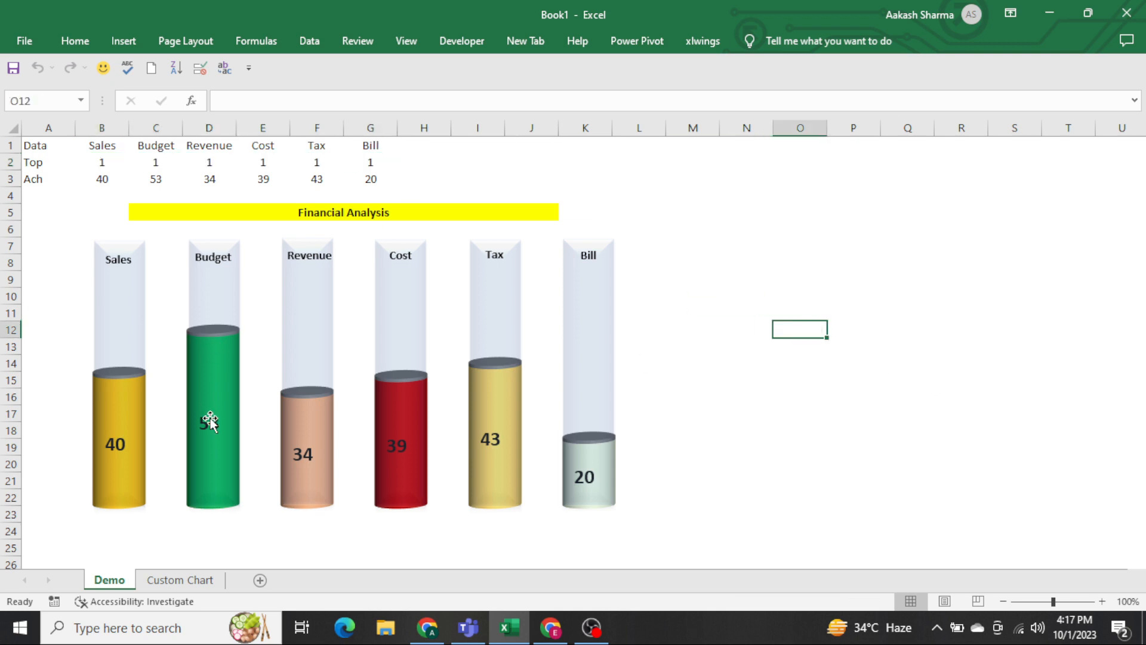
{"action": "left_click", "coordinate": [211, 335]}
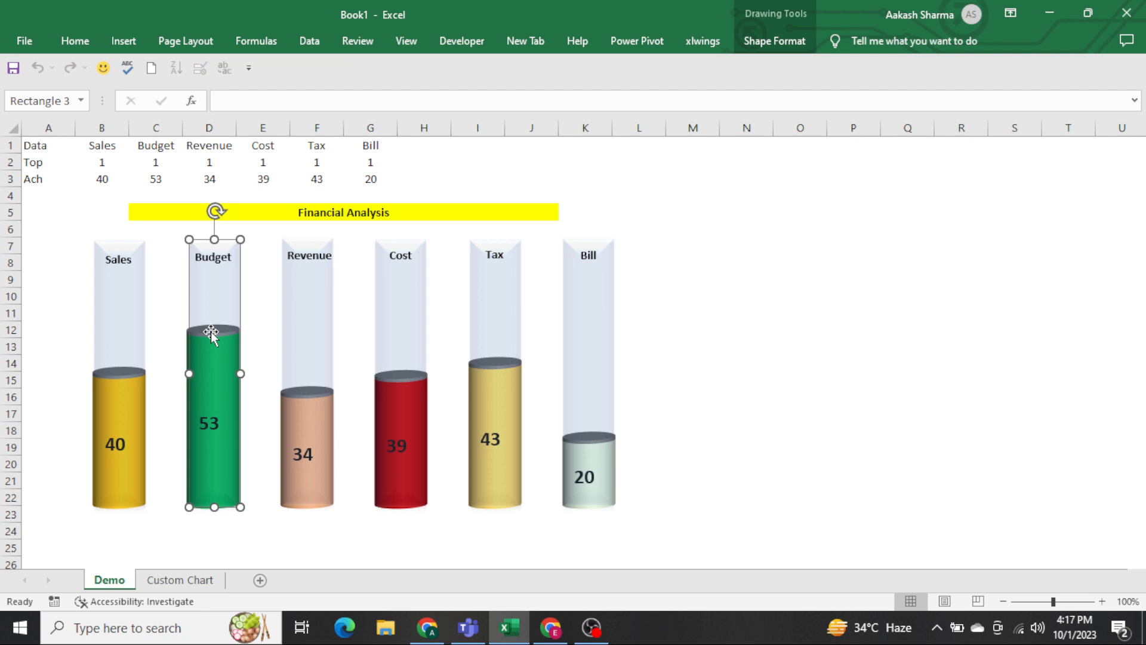
Rename the row label in cell A3 to Performance.
{"action": "left_click", "coordinate": [641, 164]}
{"action": "key", "text": "ctrl+Left"}
{"action": "key", "text": "ctrl+Left"}
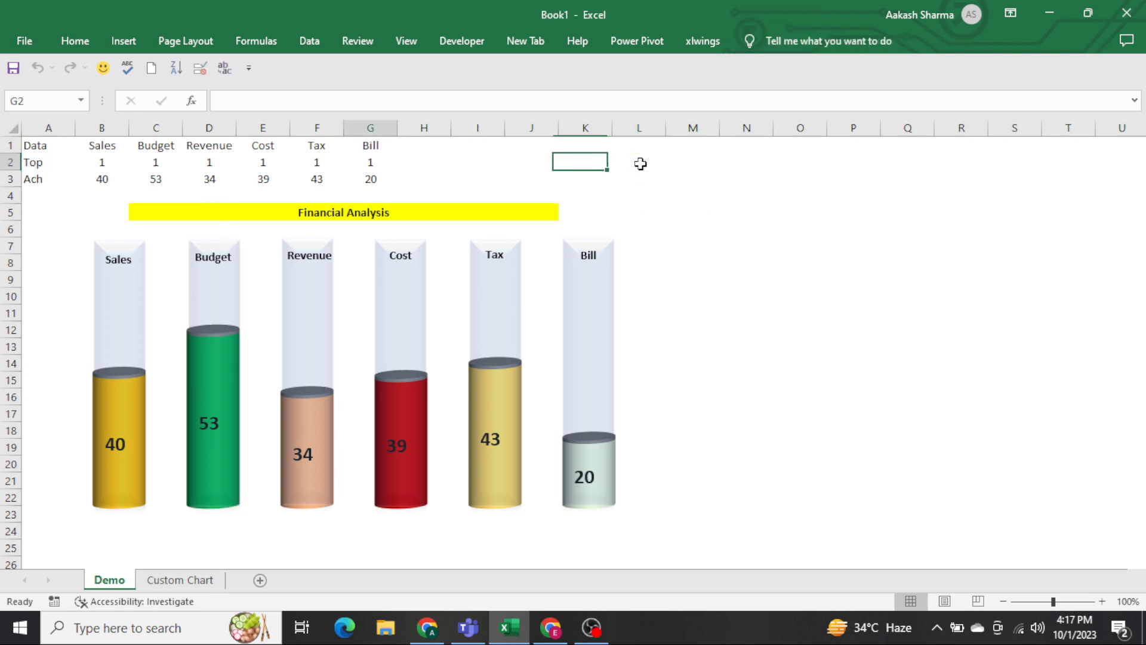
{"action": "key", "text": "Down"}
{"action": "key", "text": "Right"}
{"action": "key", "text": "Left"}
{"action": "key", "text": "BackSpace"}
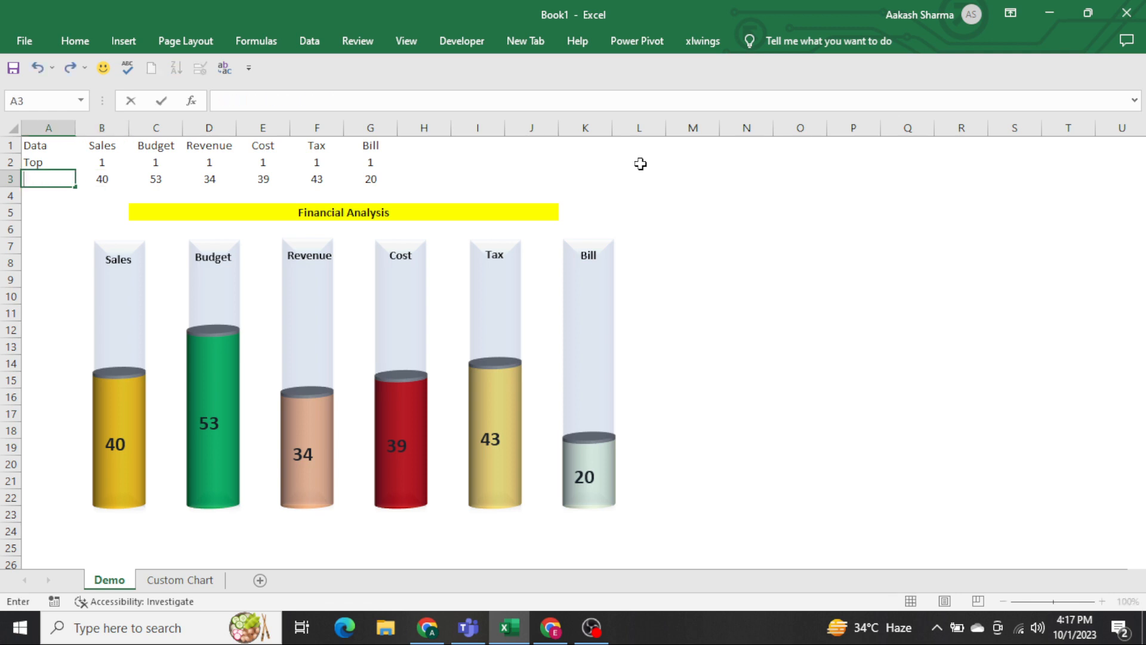
{"action": "type", "text": "Performance"}
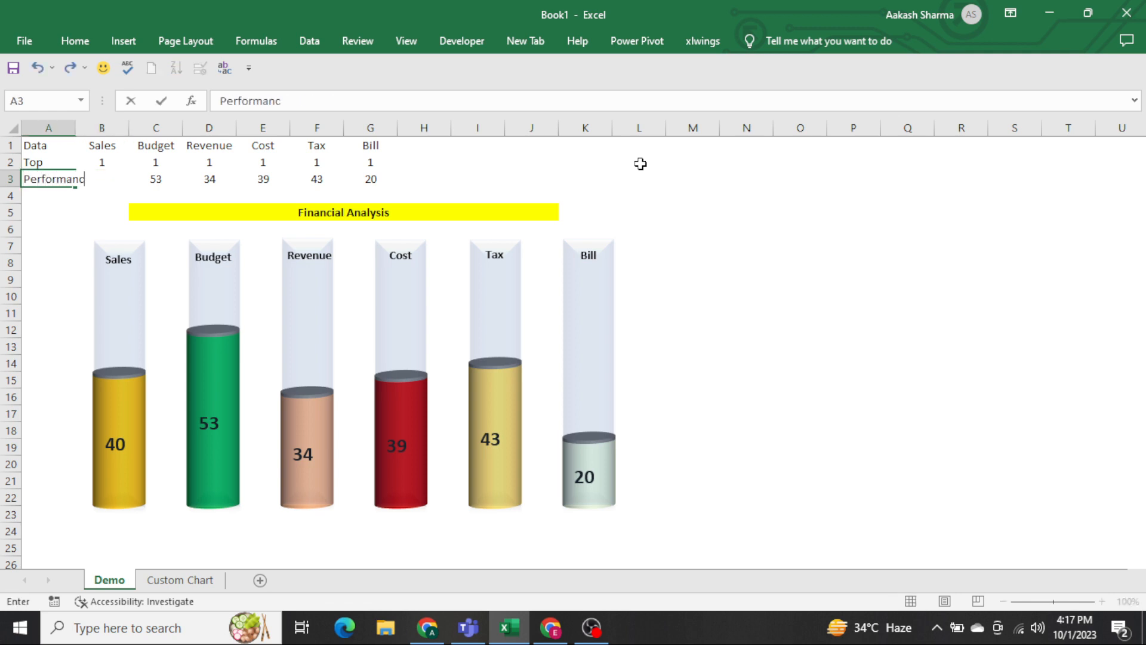
{"action": "key", "text": "Return"}
Examine the formulas behind the Performance values in B3:G3.
{"action": "key", "text": "Up"}
{"action": "key", "text": "Right"}
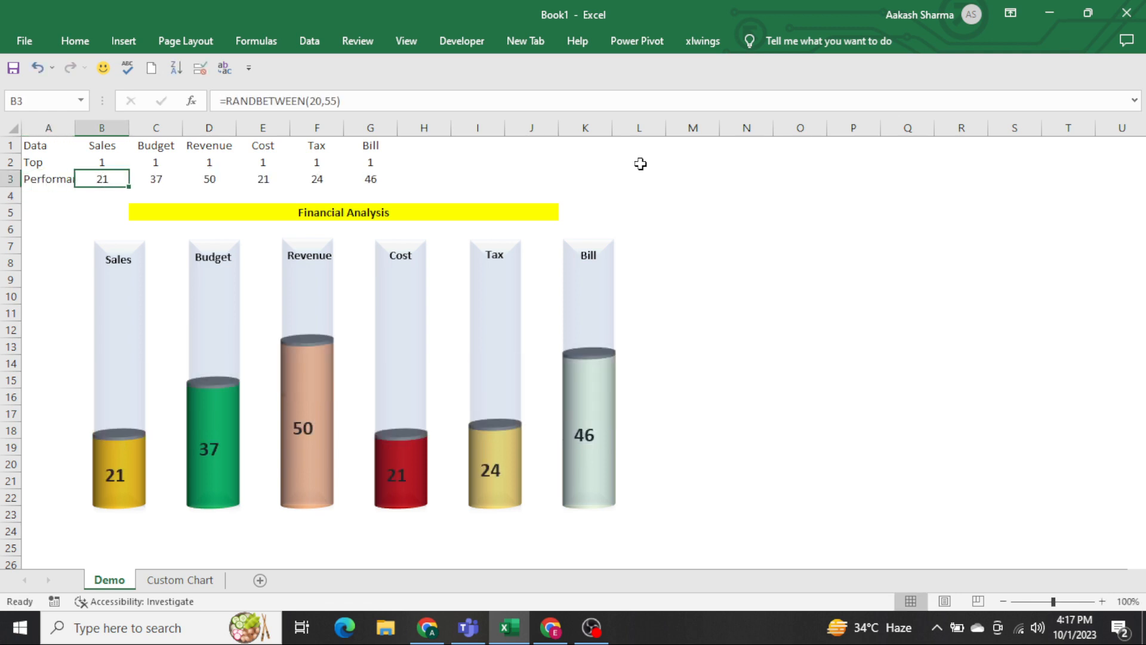
{"action": "key", "text": "Right"}
{"action": "key", "text": "Right"}
{"action": "key", "text": "Right"}
{"action": "key", "text": "Right"}
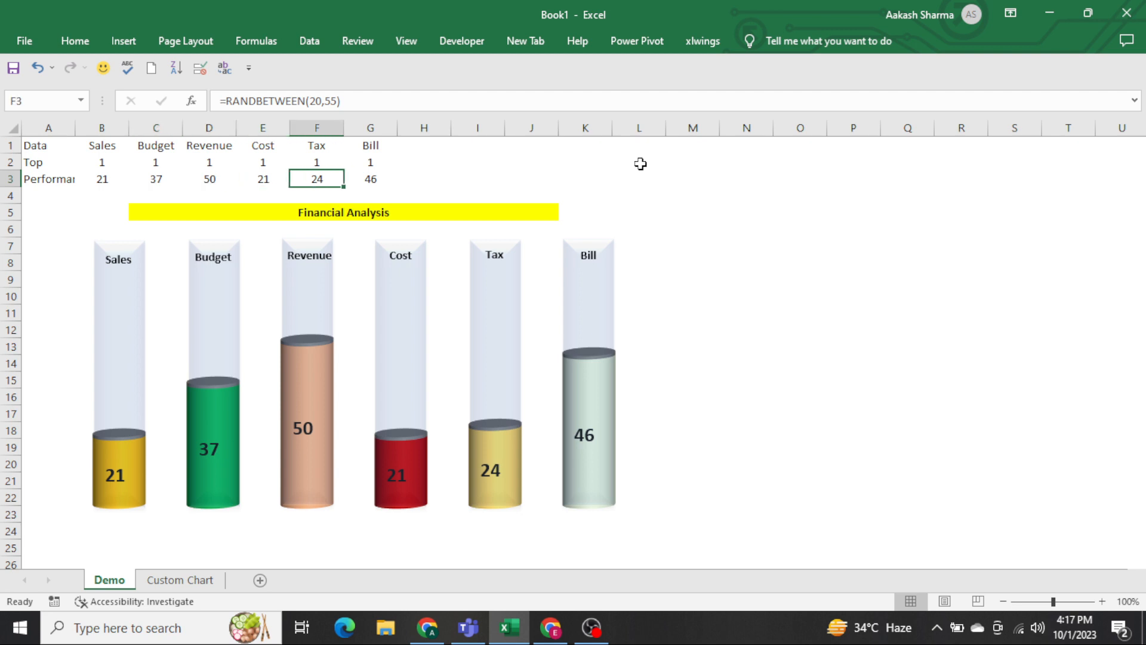
{"action": "key", "text": "Right"}
{"action": "key", "text": "shift+Left"}
{"action": "key", "text": "shift+Right"}
{"action": "key", "text": "ctrl+shift+Left"}
{"action": "key", "text": "shift+Right"}
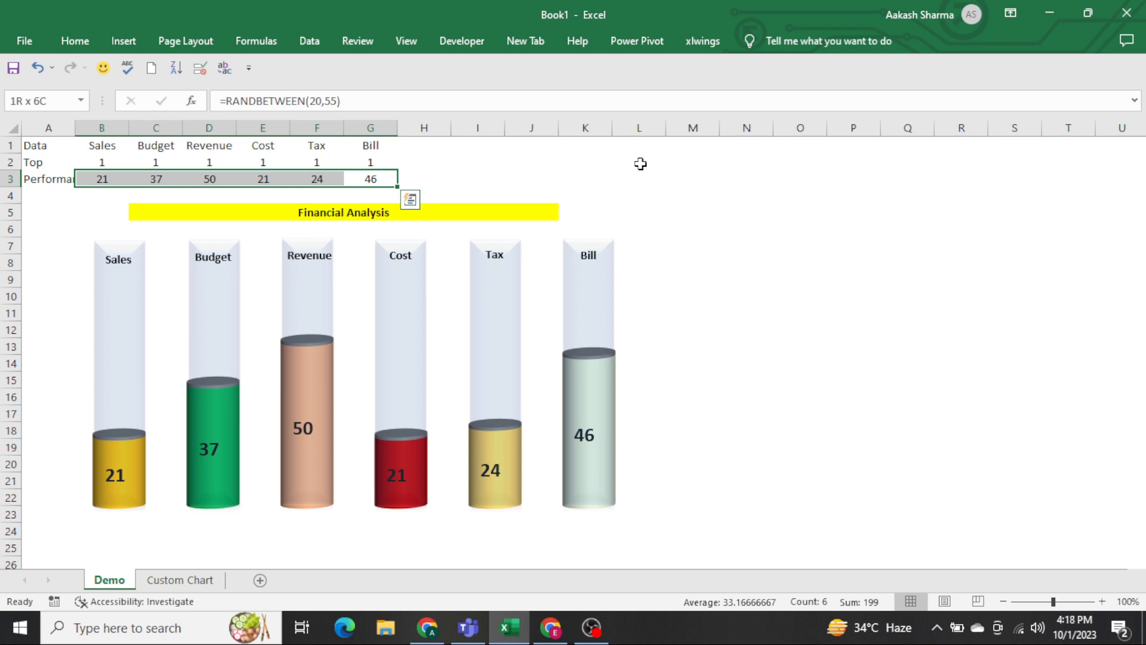
{"action": "key", "text": "Left"}
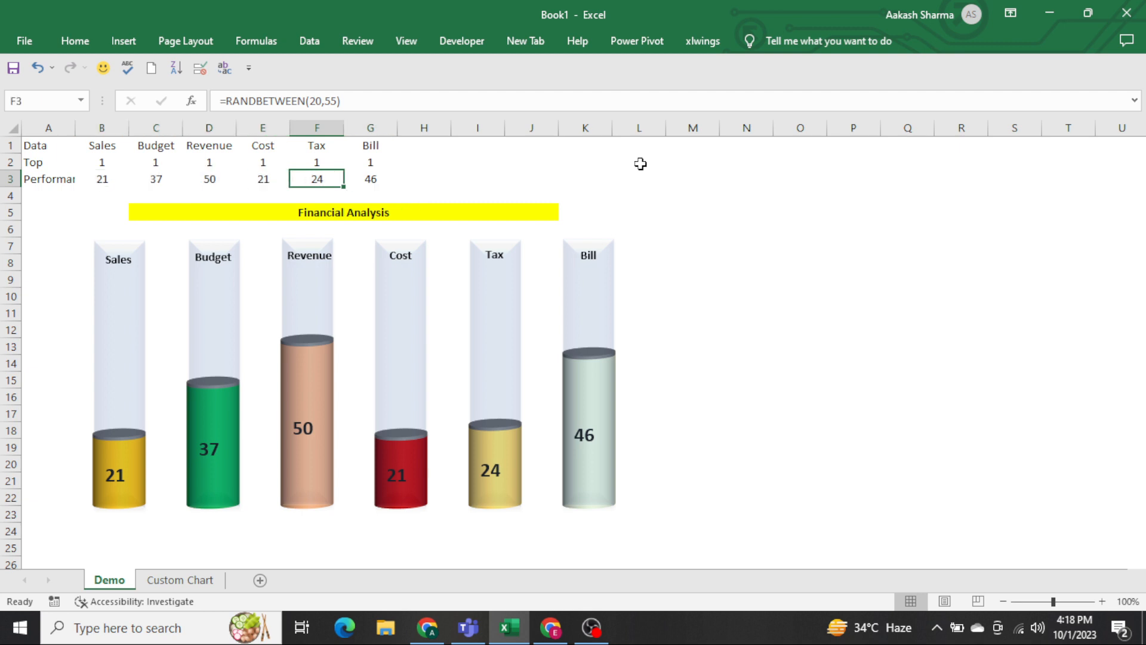
{"action": "key", "text": "Right"}
{"action": "key", "text": "ctrl+Left"}
{"action": "key", "text": "Right"}
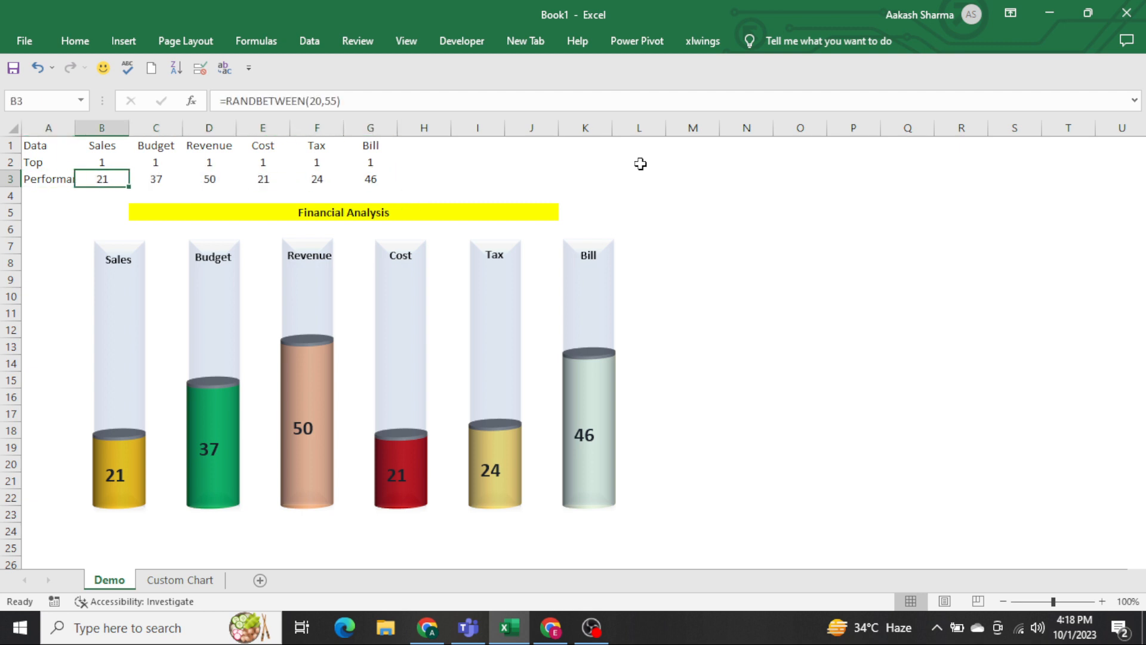
Recalculate the sheet repeatedly to observe how the chart columns respond to new random Performance values.
{"action": "key", "text": "F9"}
{"action": "key", "text": "F9"}
{"action": "key", "text": "F9"}
{"action": "key", "text": "F9"}
{"action": "key", "text": "F9"}
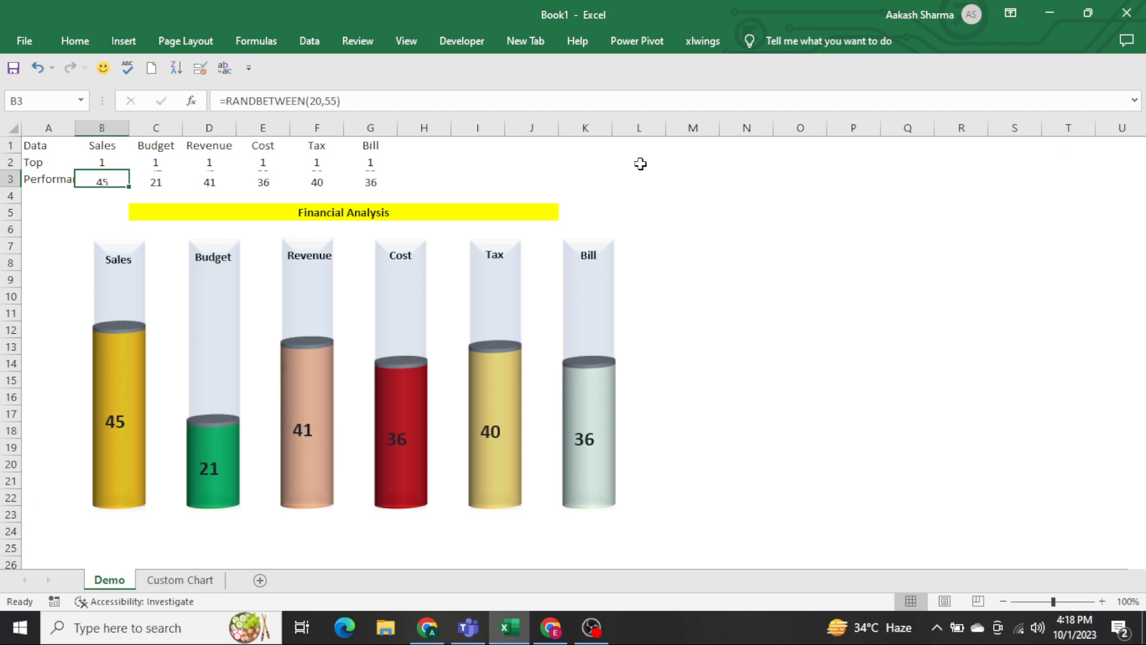
{"action": "key", "text": "F9"}
{"action": "key", "text": "F9"}
{"action": "key", "text": "F9"}
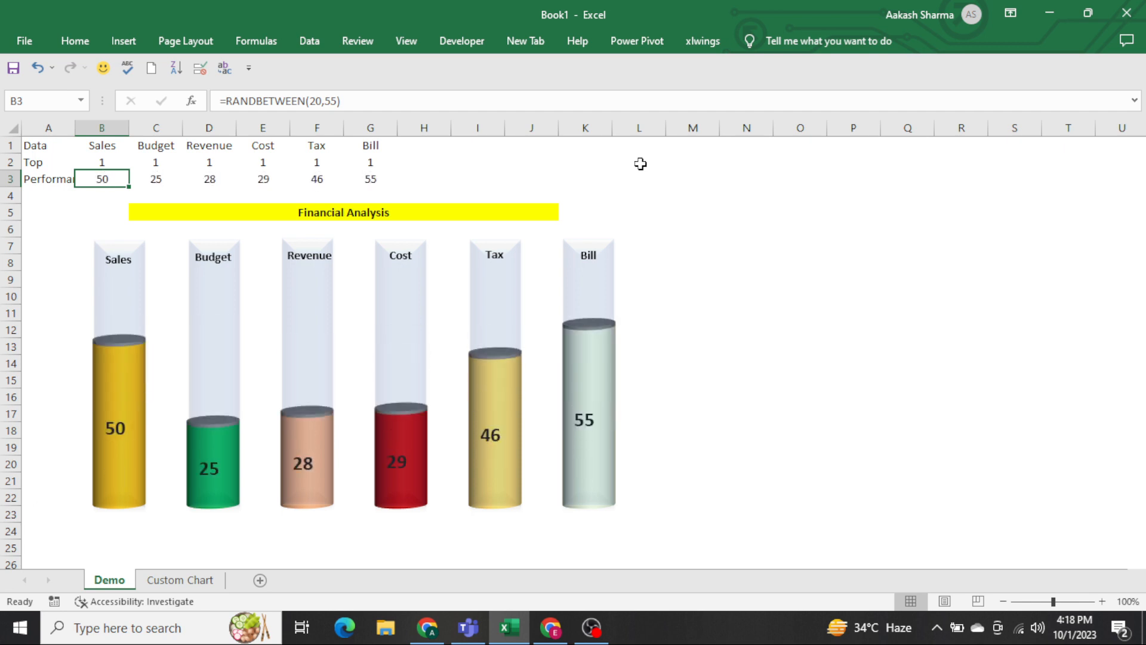
{"action": "key", "text": "F9"}
{"action": "key", "text": "F9"}
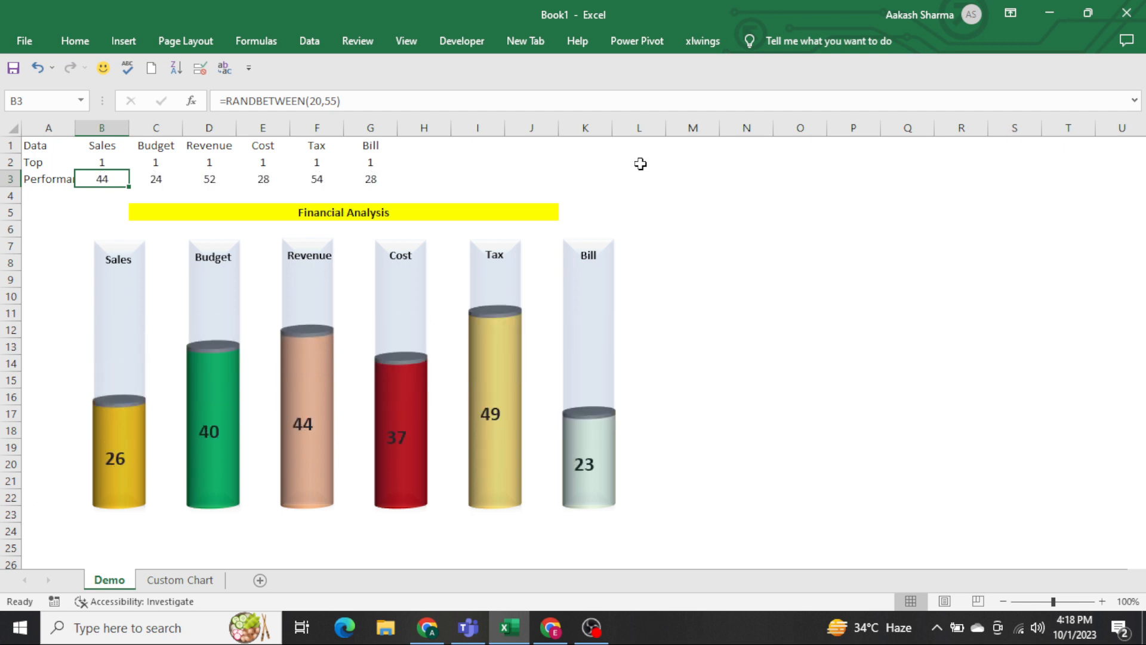
{"action": "key", "text": "F9"}
{"action": "key", "text": "F9"}
{"action": "key", "text": "F9"}
{"action": "key", "text": "F9"}
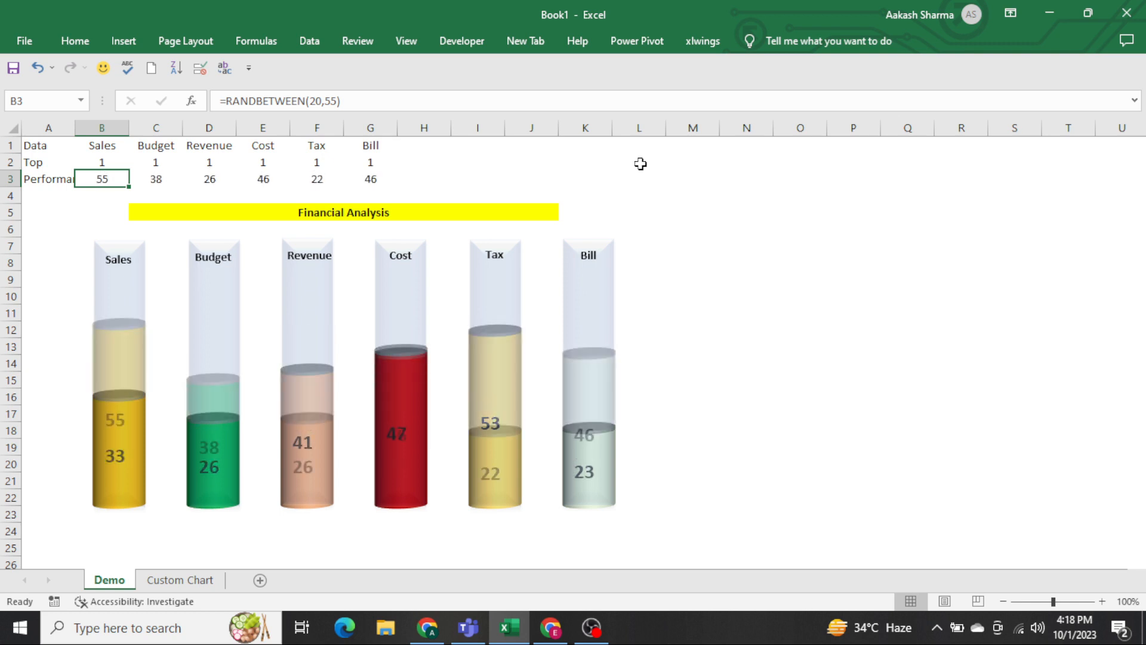
Copy the data table A1:G3 from the Demo sheet into cell A1 of a new sheet after Custom Chart.
{"action": "key", "text": "Up"}
{"action": "key", "text": "Up"}
{"action": "key", "text": "ctrl+a"}
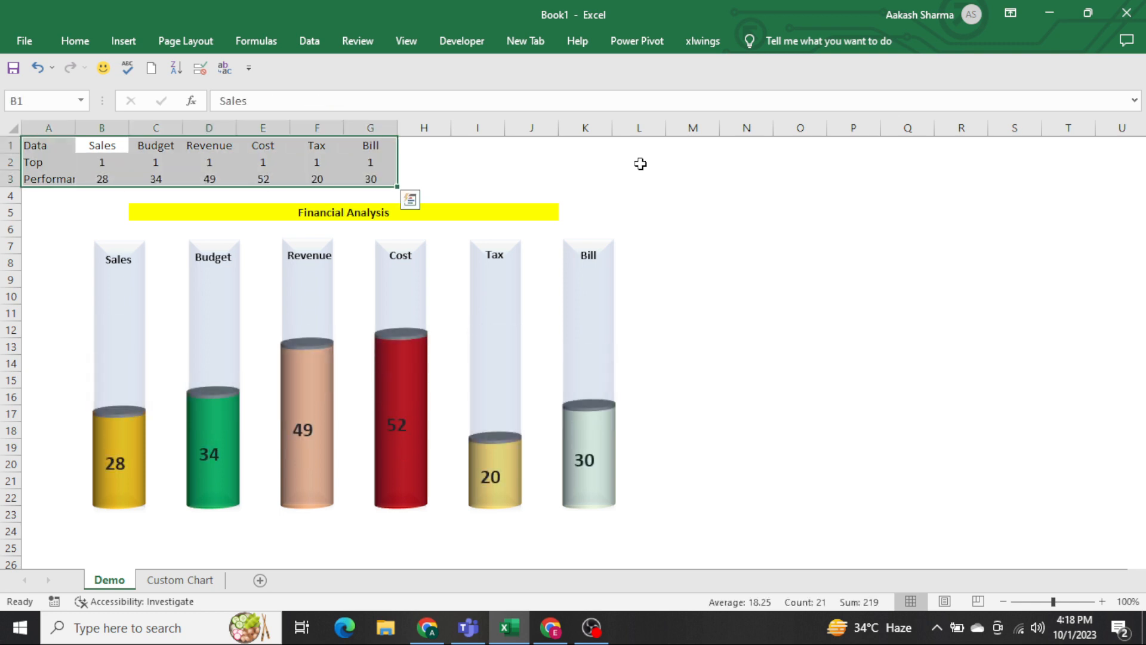
{"action": "key", "text": "ctrl+c"}
{"action": "left_click", "coordinate": [196, 582]}
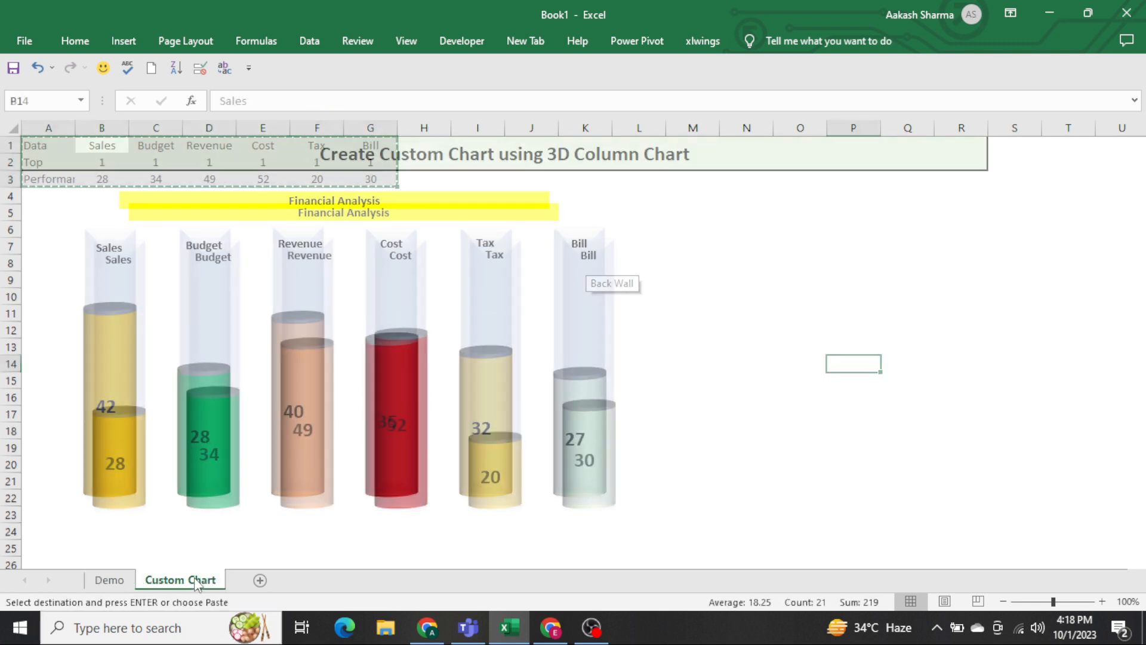
{"action": "left_click", "coordinate": [258, 582]}
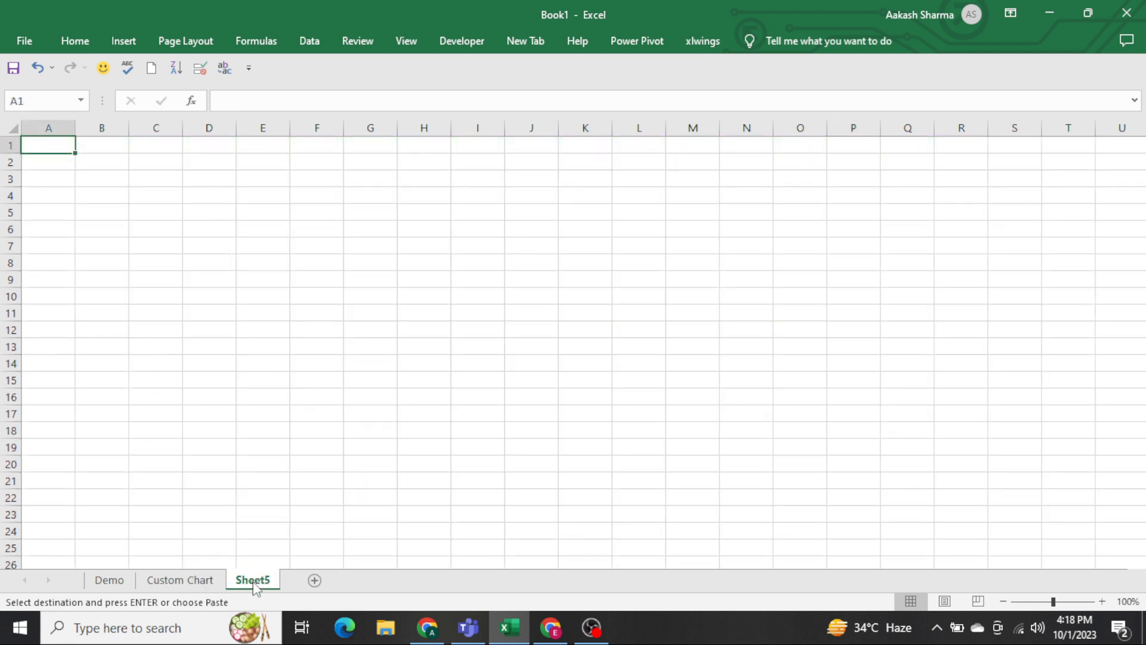
{"action": "key", "text": "ctrl+v"}
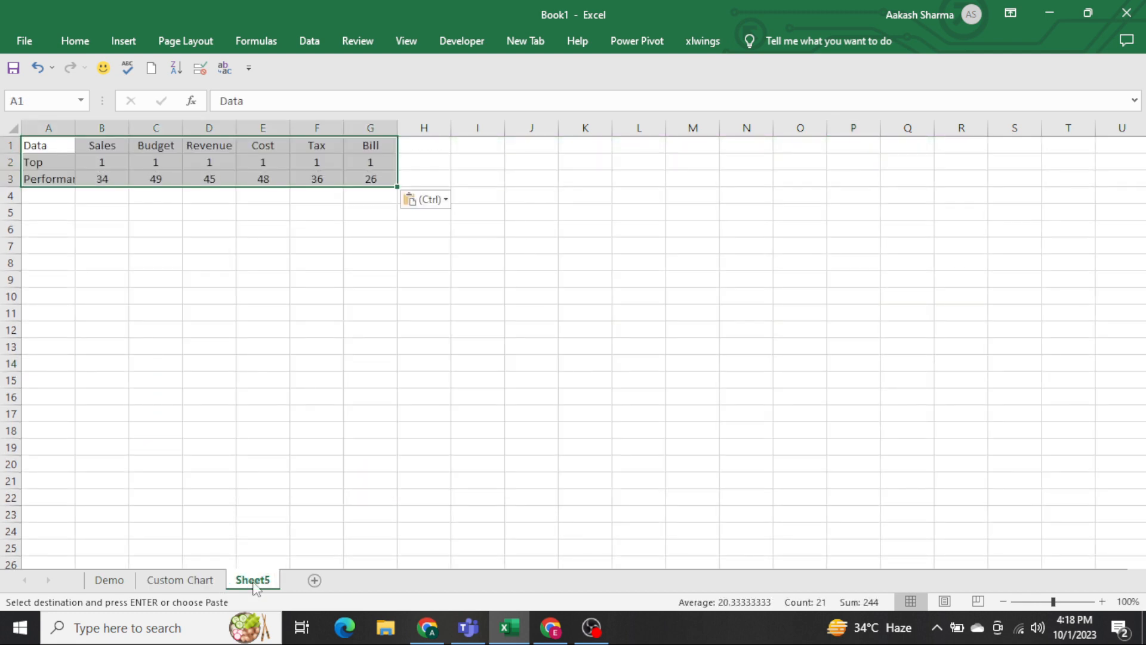
Replace the formulas in the copied table with their static values.
{"action": "key", "text": "ctrl+c"}
{"action": "key", "text": "ctrl+alt+v"}
{"action": "key", "text": "v"}
{"action": "key", "text": "Return"}
{"action": "key", "text": "Escape"}
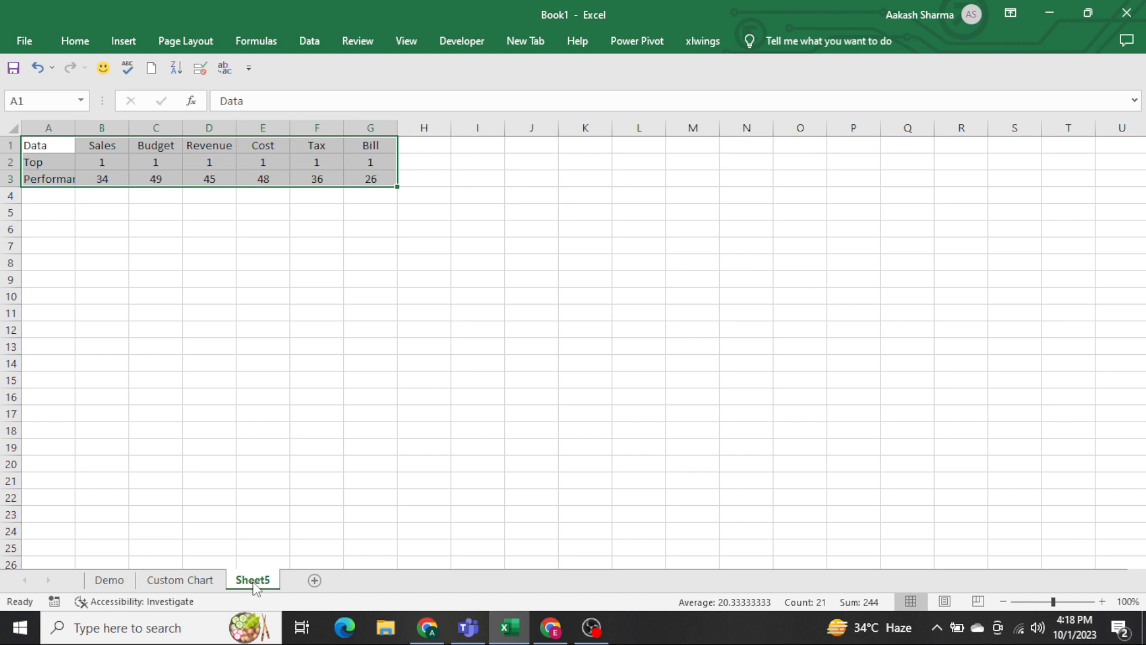
Insert a 3-D Stacked Column chart of the table and enlarge it below the data, spanning about columns A to M.
{"action": "left_click", "coordinate": [132, 42]}
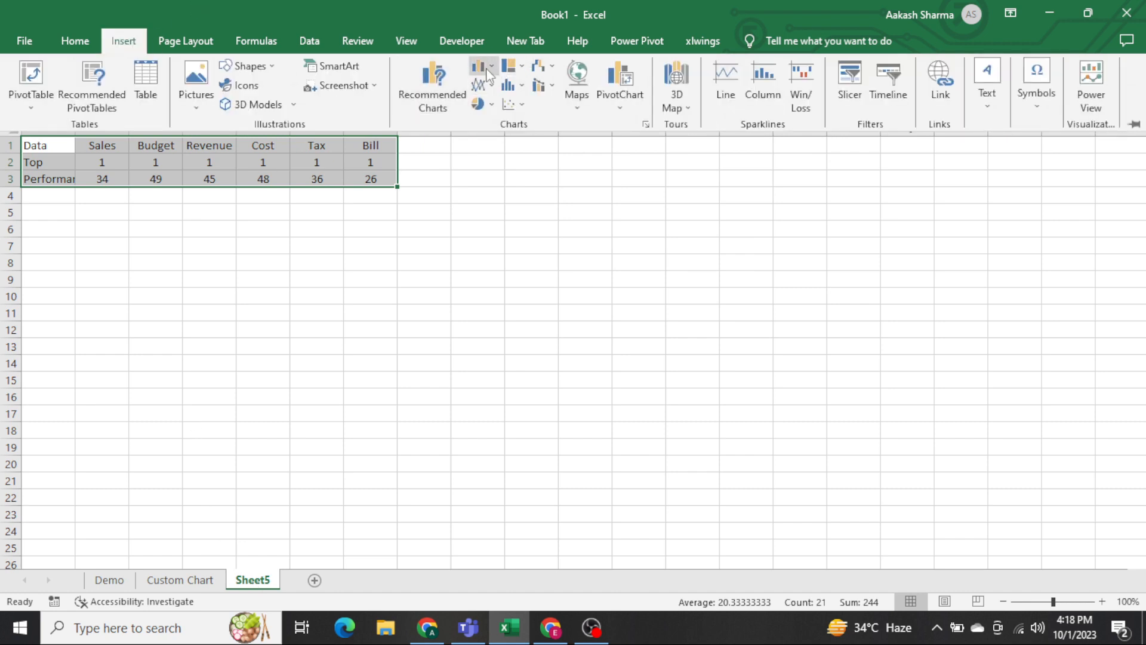
{"action": "left_click", "coordinate": [486, 68]}
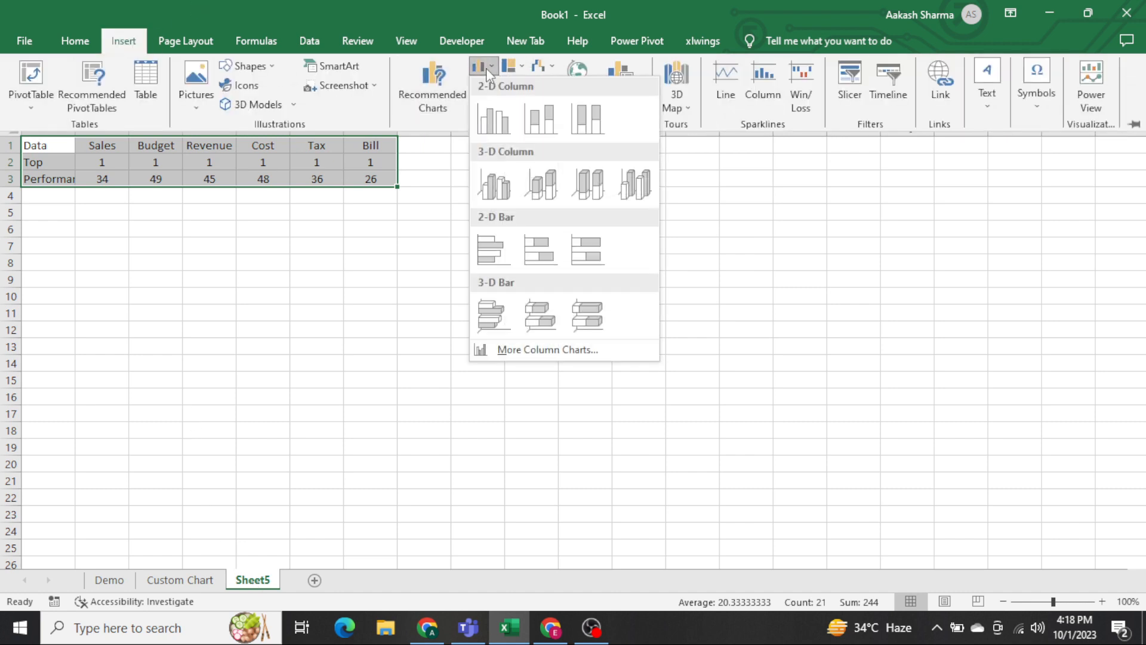
{"action": "left_click", "coordinate": [549, 174]}
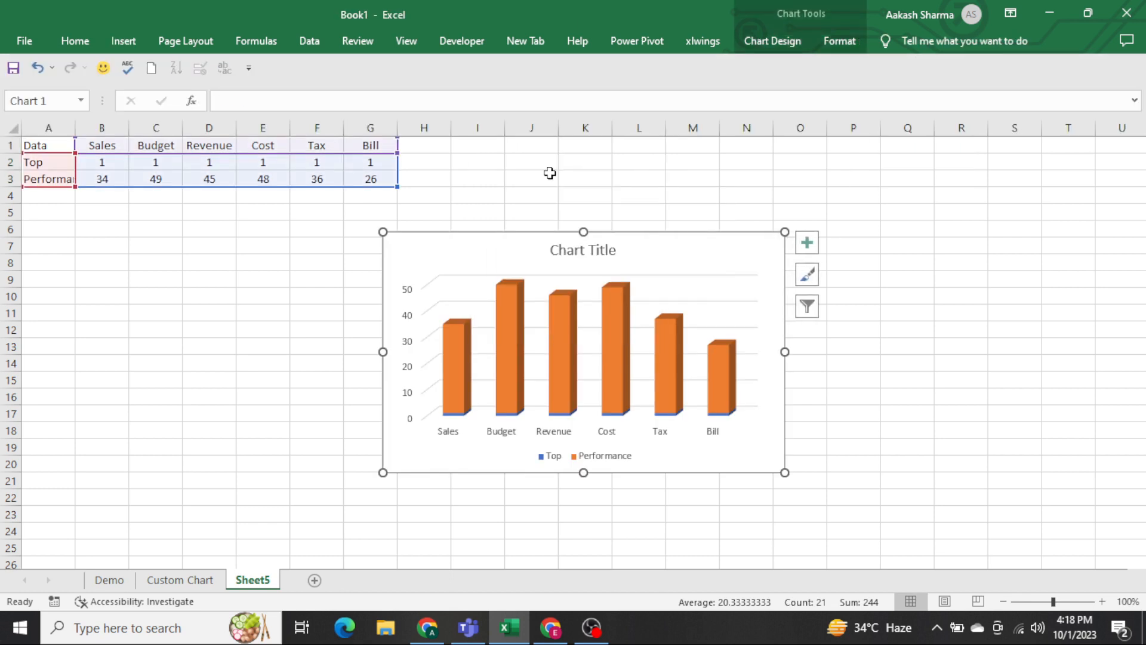
{"action": "left_click_drag", "start_coordinate": [689, 460], "coordinate": [396, 443]}
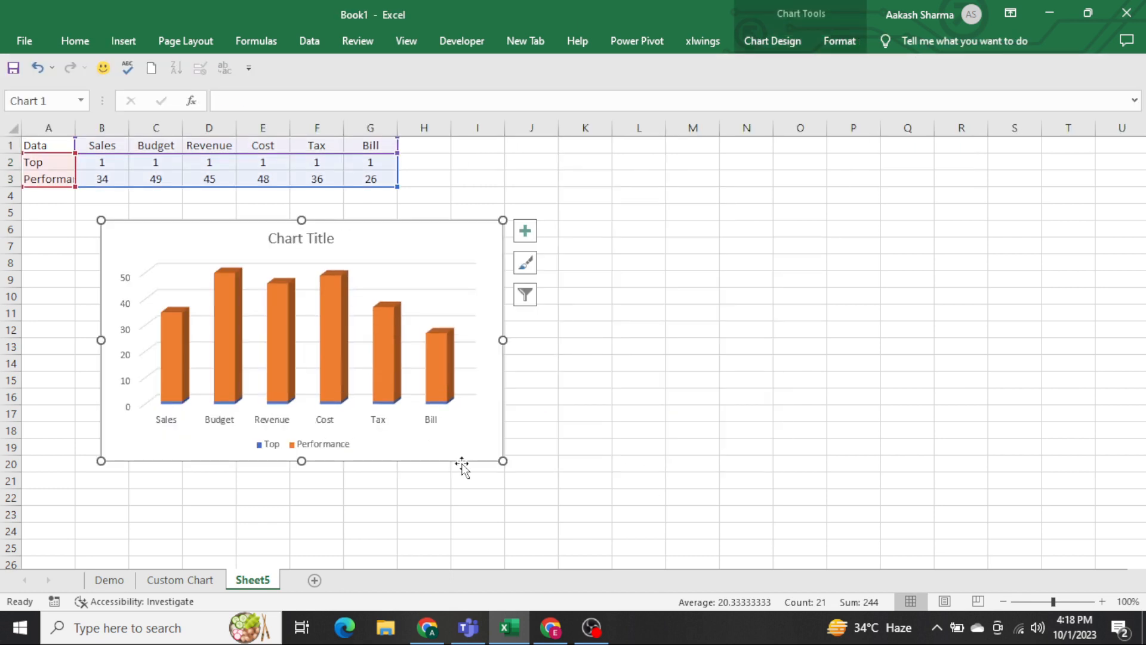
{"action": "left_click_drag", "start_coordinate": [503, 460], "coordinate": [686, 493]}
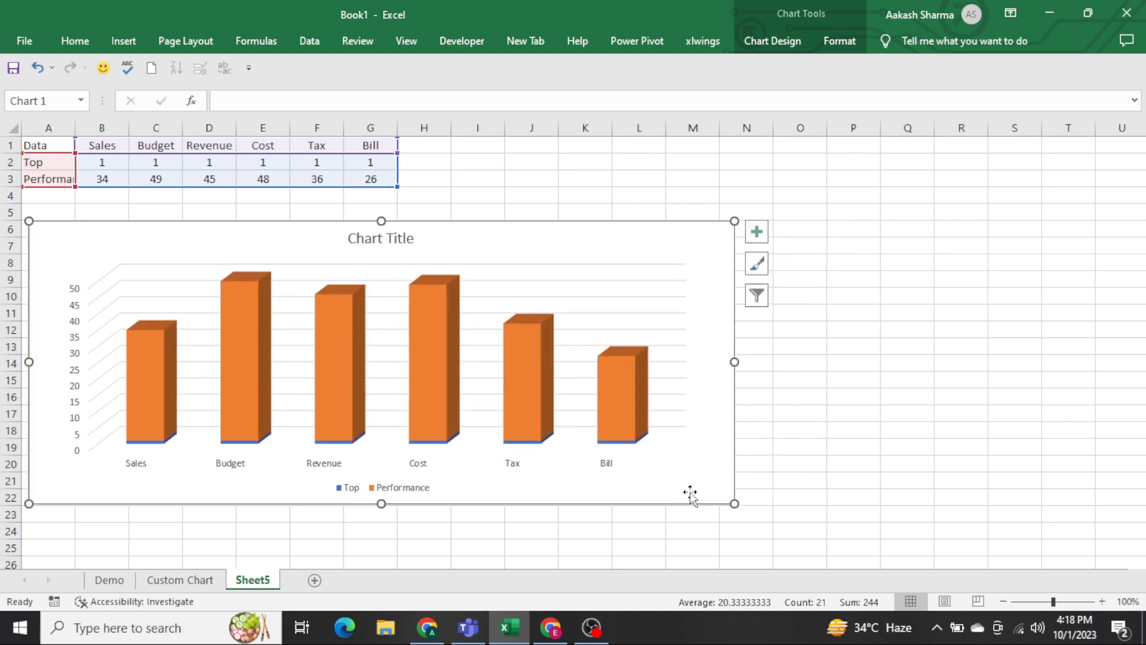
Remove the axes, chart title, gridlines and legend from the 3-D column chart.
{"action": "left_click", "coordinate": [757, 232]}
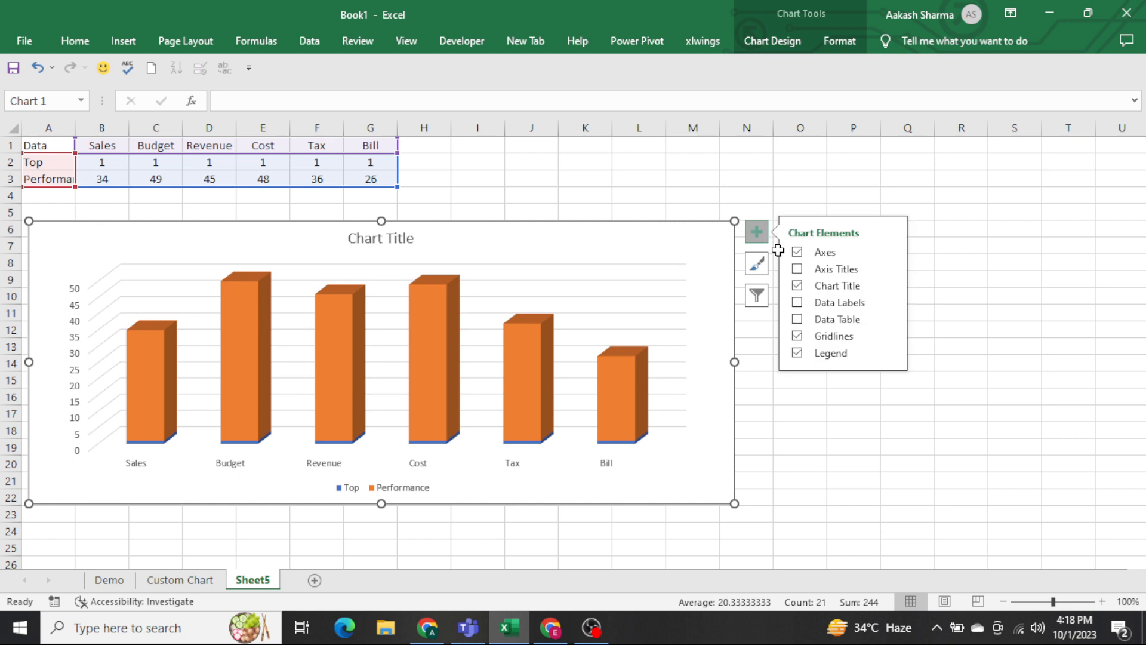
{"action": "left_click", "coordinate": [797, 252]}
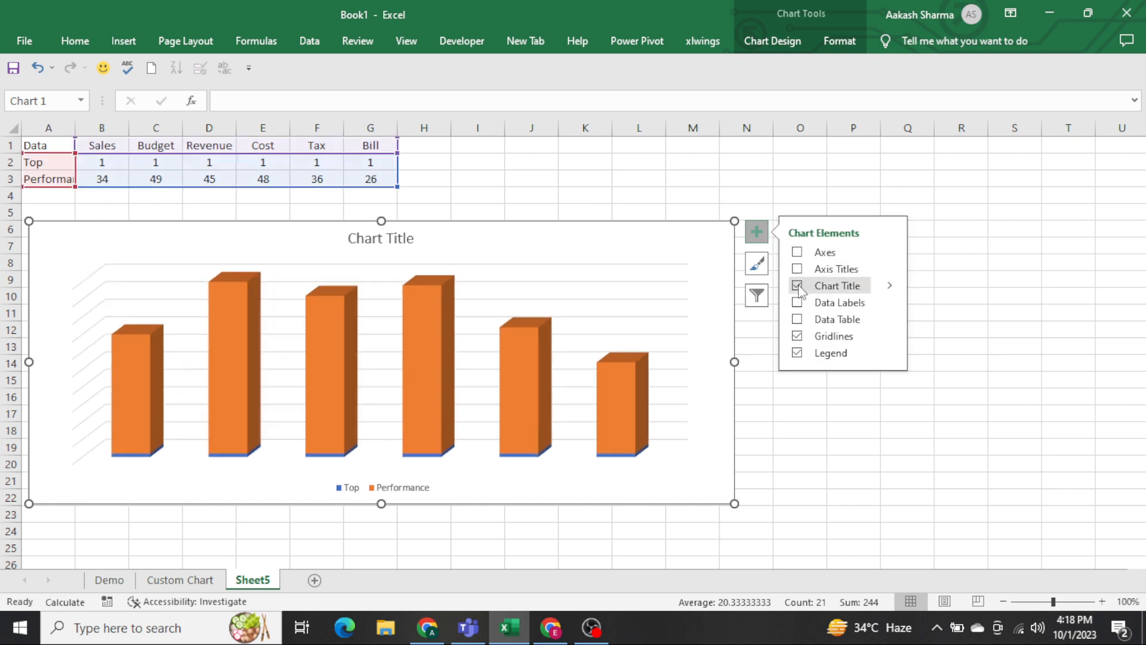
{"action": "left_click", "coordinate": [797, 286]}
{"action": "left_click", "coordinate": [797, 336]}
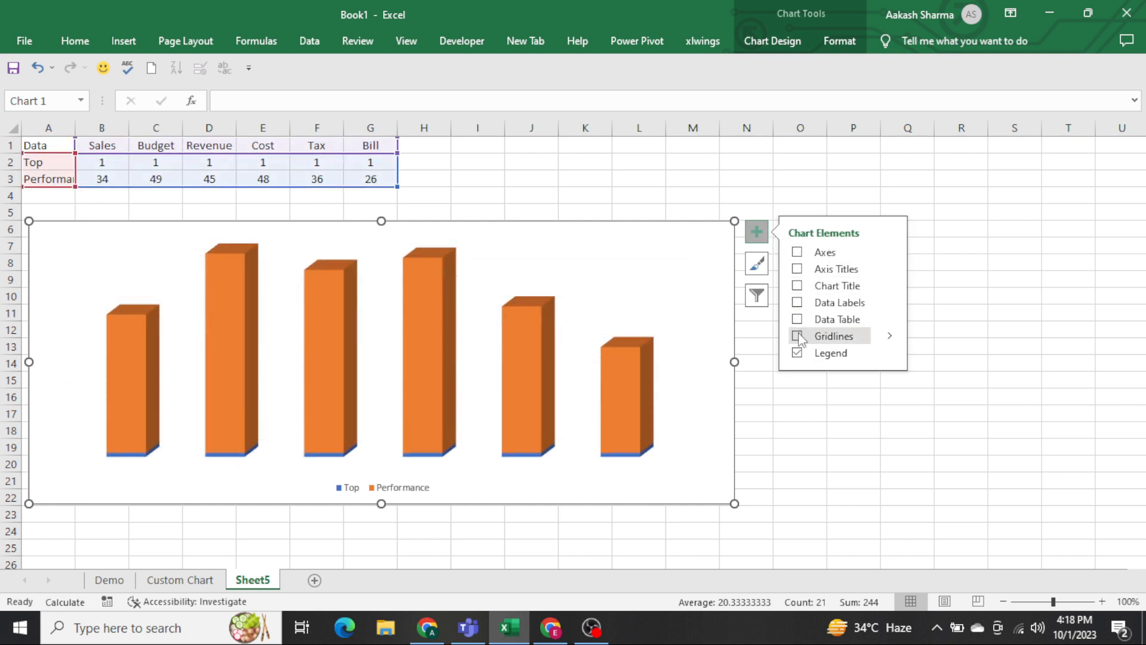
{"action": "left_click", "coordinate": [797, 352]}
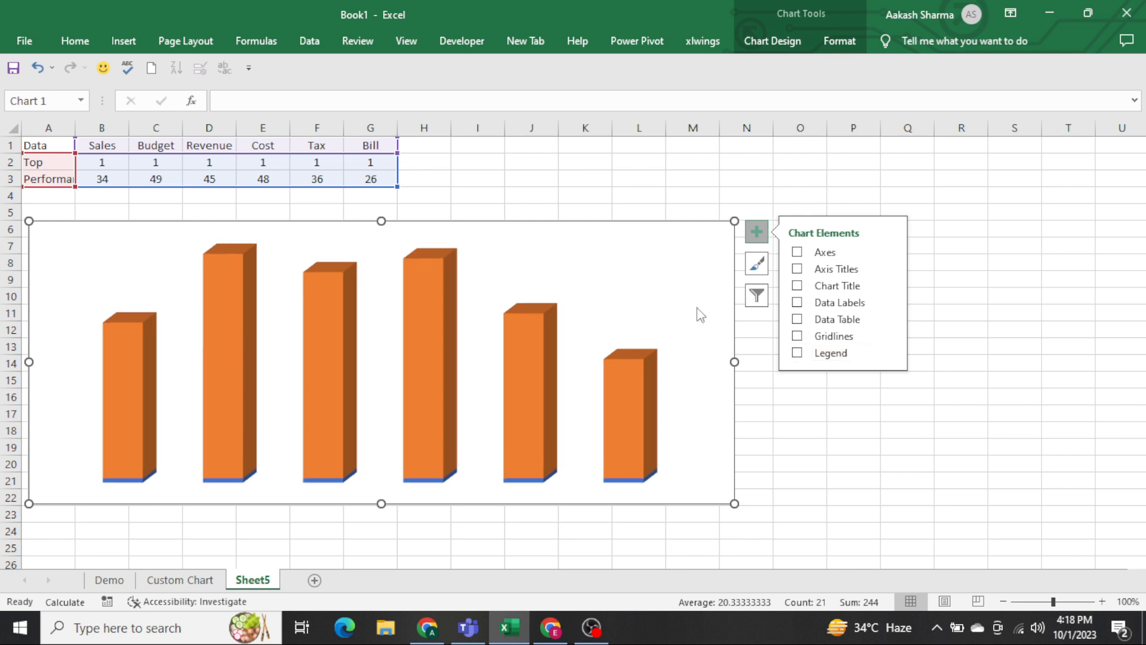
{"action": "left_click", "coordinate": [589, 189]}
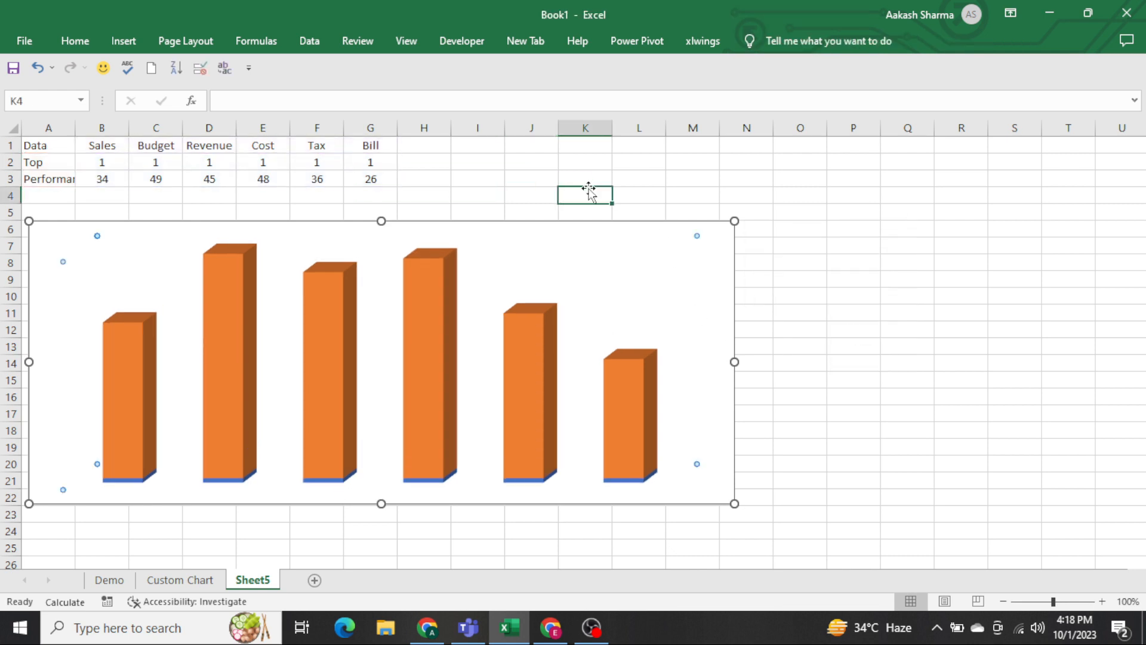
Hide the worksheet gridlines on Sheet5.
{"action": "left_click", "coordinate": [598, 233]}
{"action": "left_click", "coordinate": [563, 175]}
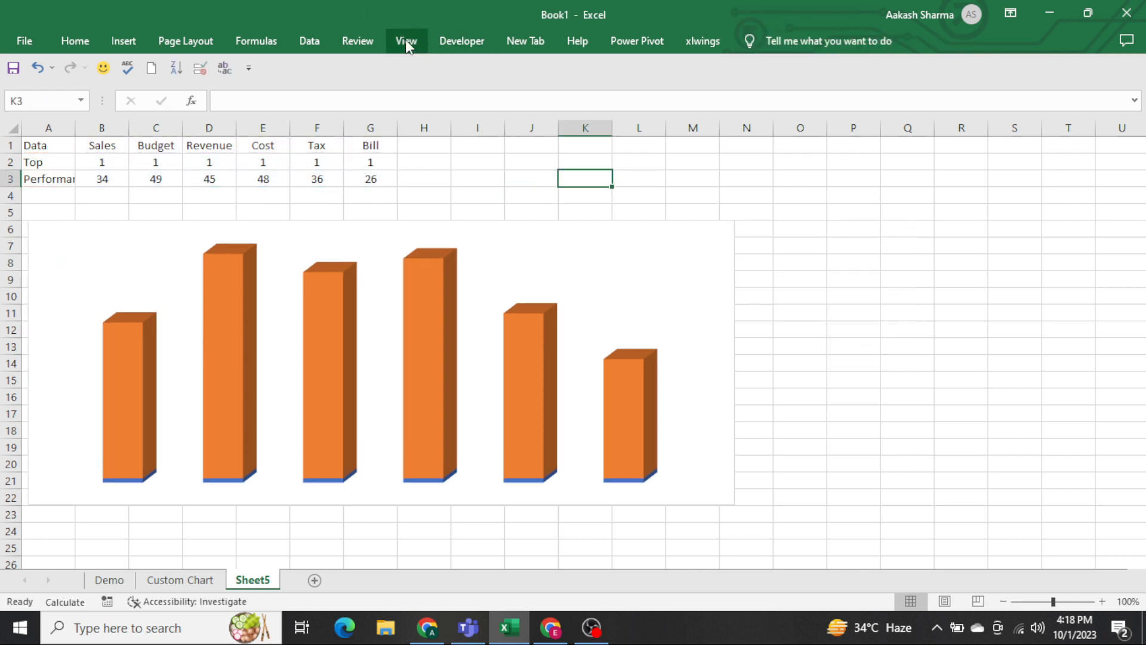
{"action": "left_click", "coordinate": [406, 41]}
{"action": "left_click", "coordinate": [216, 99]}
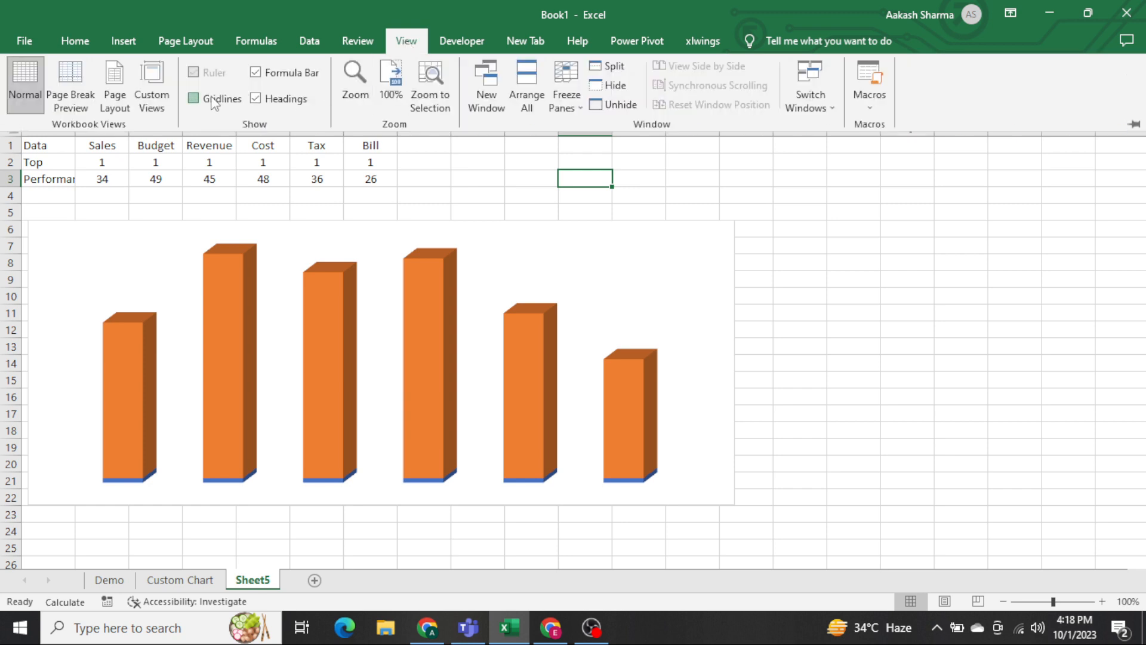
Set the chart's walls to No Outline.
{"action": "left_click", "coordinate": [681, 242]}
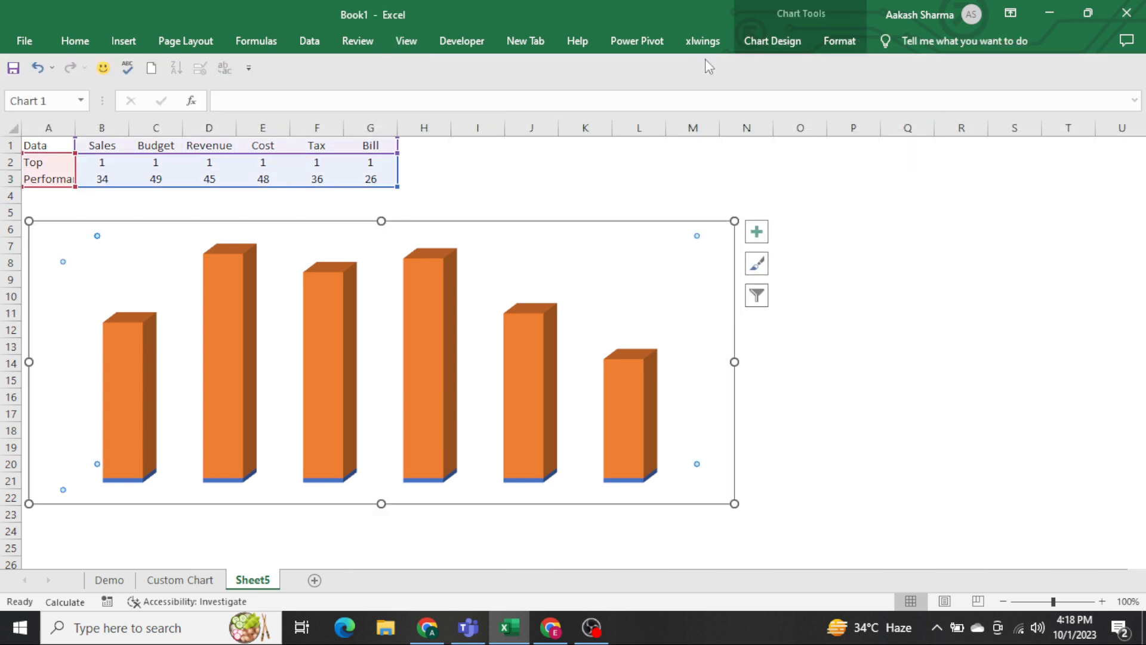
{"action": "left_click", "coordinate": [830, 38]}
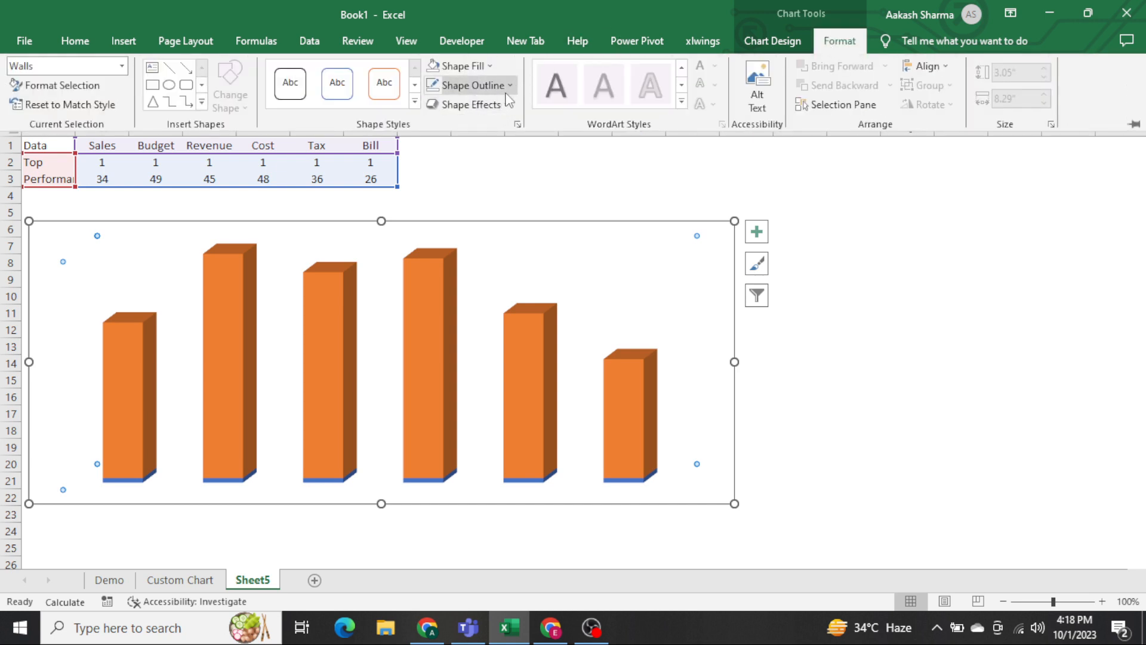
{"action": "left_click", "coordinate": [475, 85]}
{"action": "left_click", "coordinate": [467, 253]}
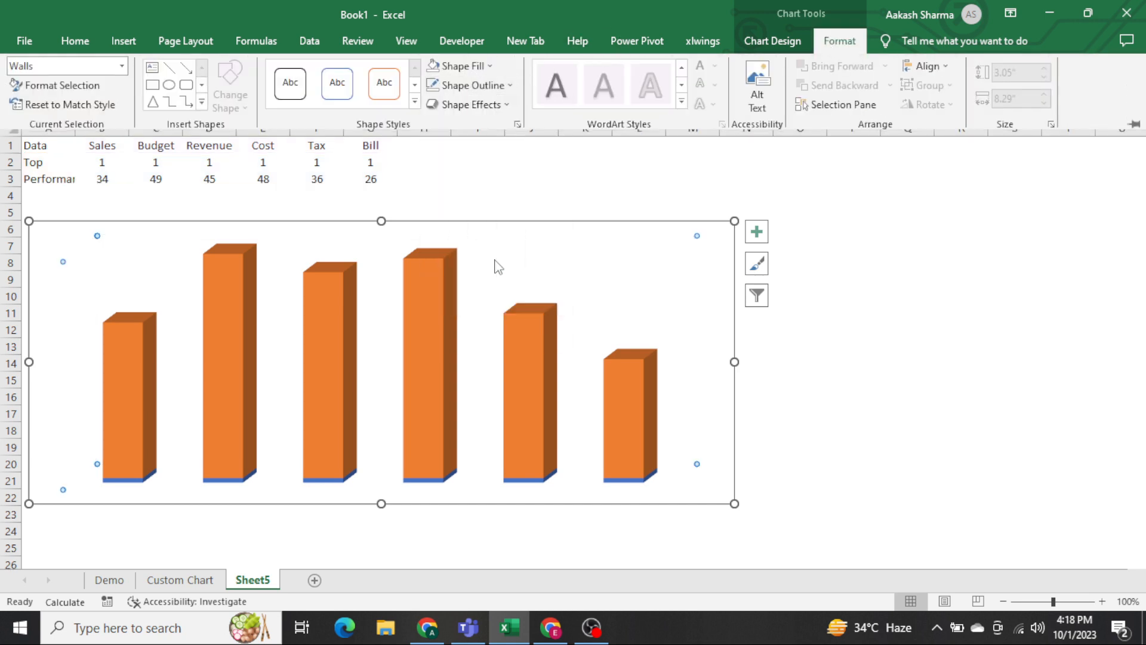
{"action": "left_click", "coordinate": [878, 336]}
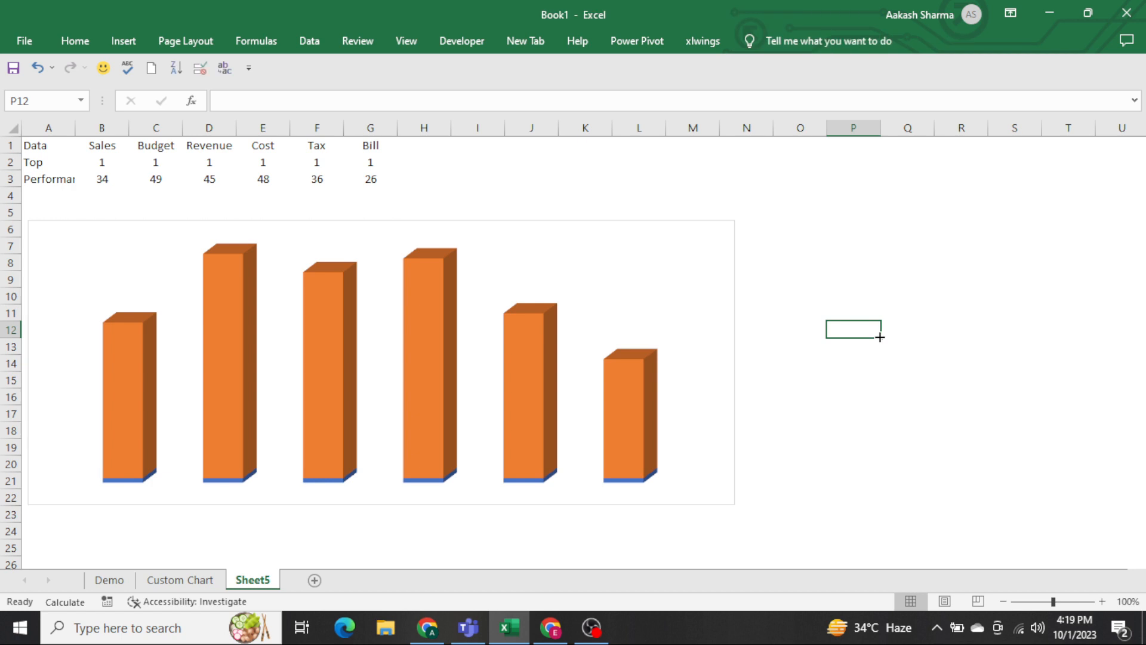
Remove the outline around the chart area so the chart has no border.
{"action": "left_click", "coordinate": [706, 226]}
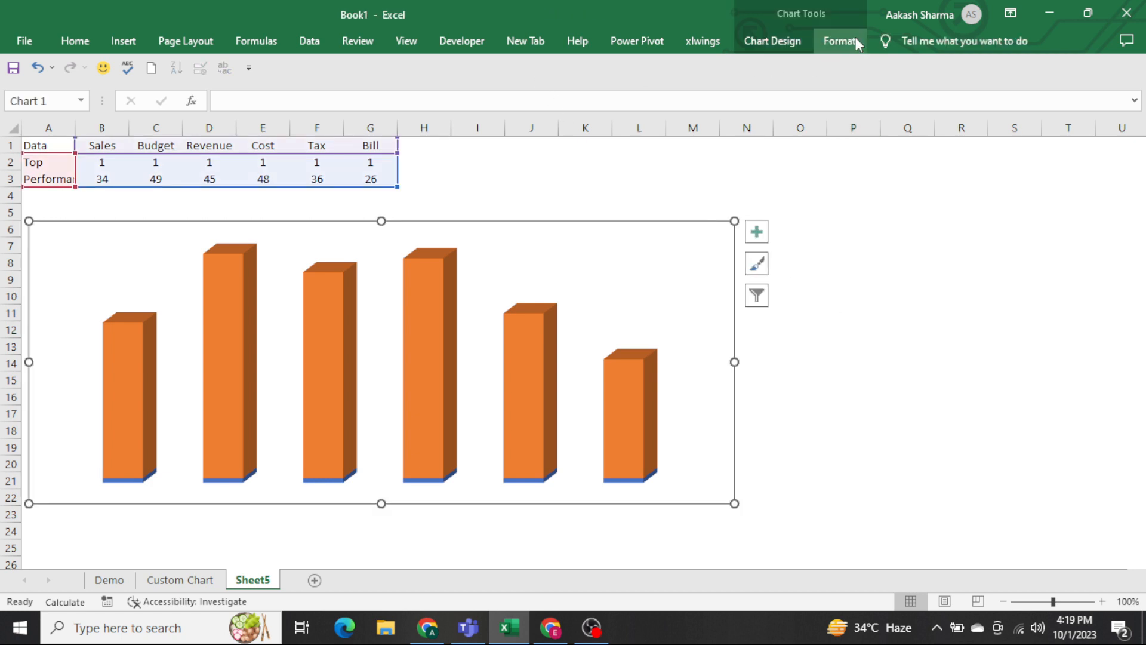
{"action": "left_click", "coordinate": [839, 39]}
{"action": "left_click", "coordinate": [507, 86]}
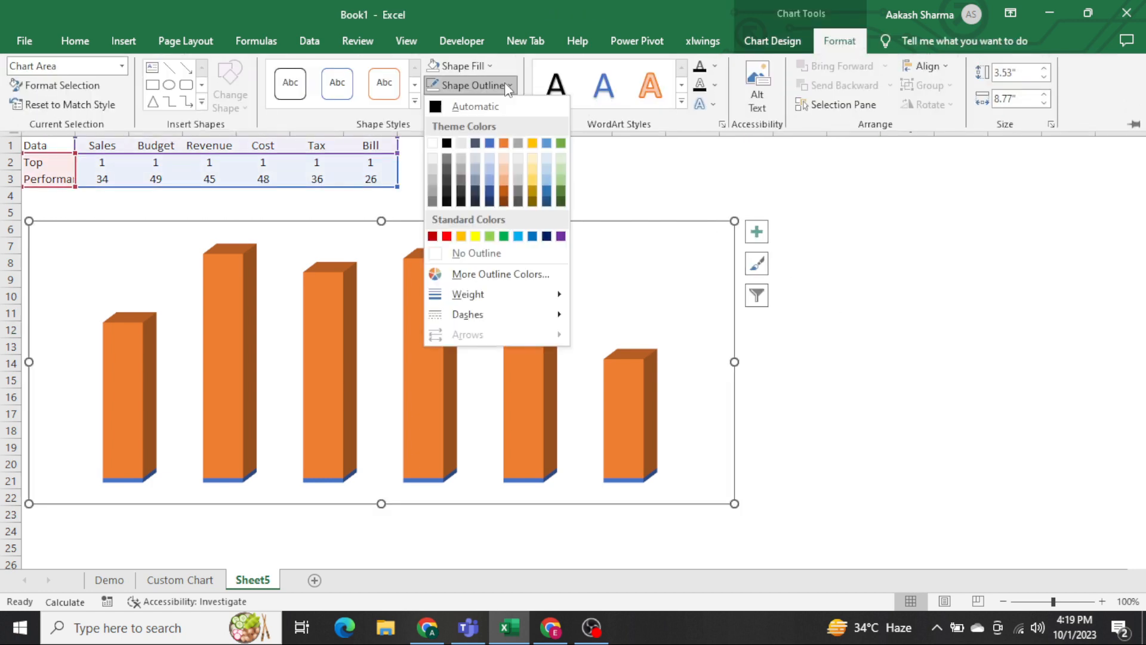
{"action": "left_click", "coordinate": [469, 252]}
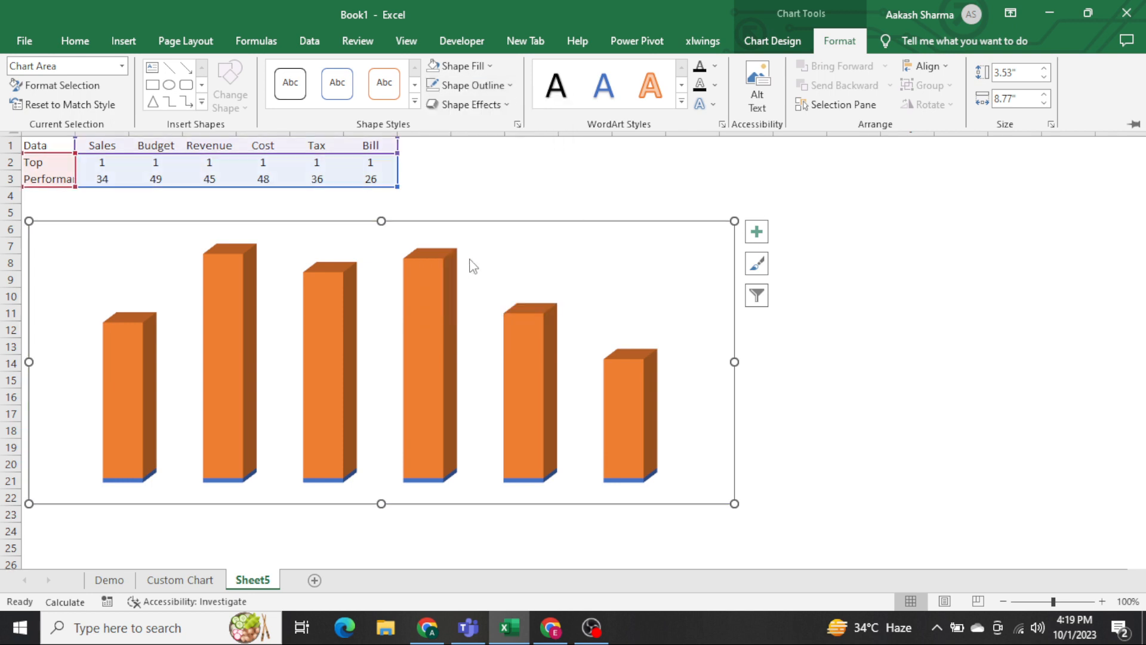
{"action": "key", "text": "ctrl+F1"}
{"action": "left_click", "coordinate": [591, 178]}
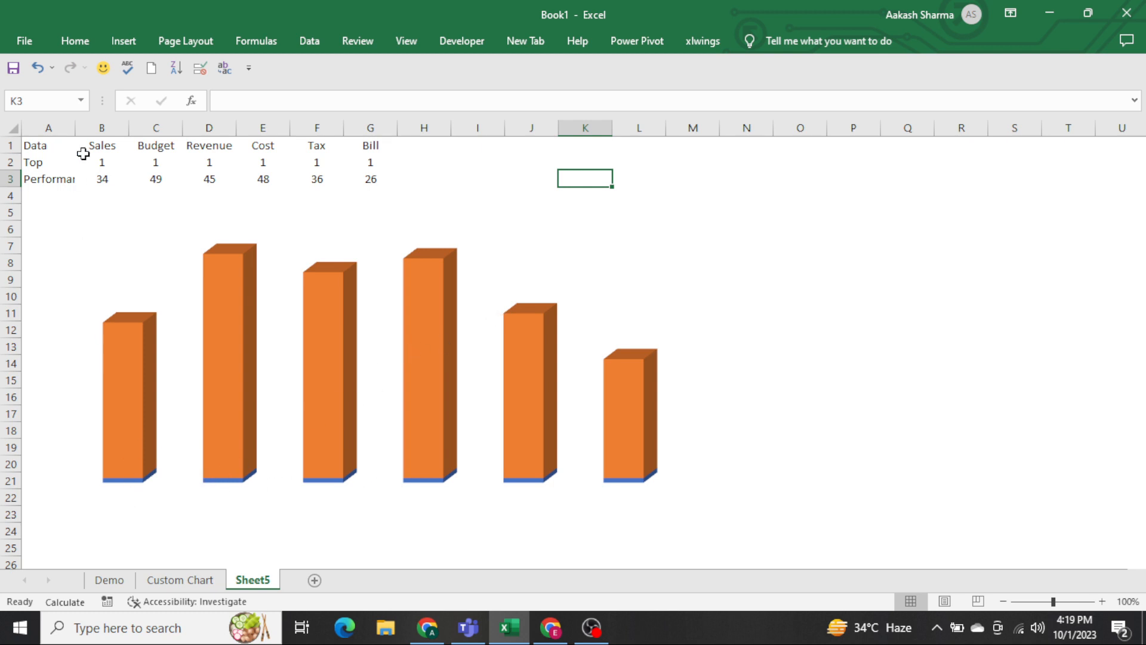
Reorder the chart's data series so that Top comes after Performance and stacks above it.
{"action": "left_click_drag", "start_coordinate": [95, 161], "coordinate": [401, 169]}
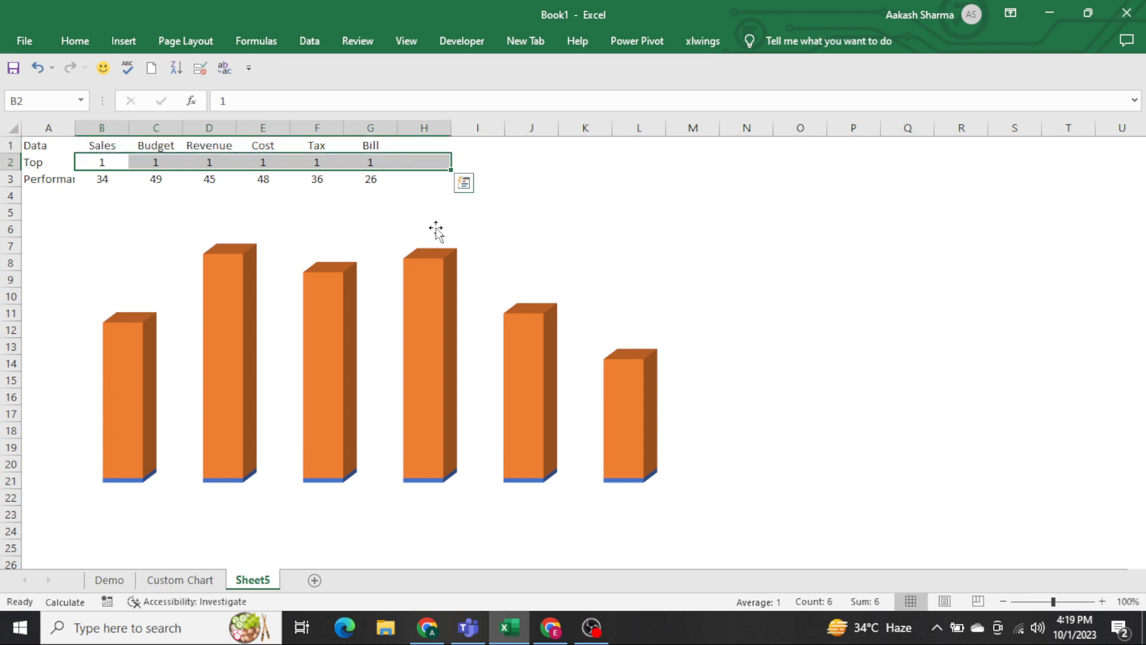
{"action": "left_click", "coordinate": [534, 225]}
{"action": "right_click", "coordinate": [576, 235]}
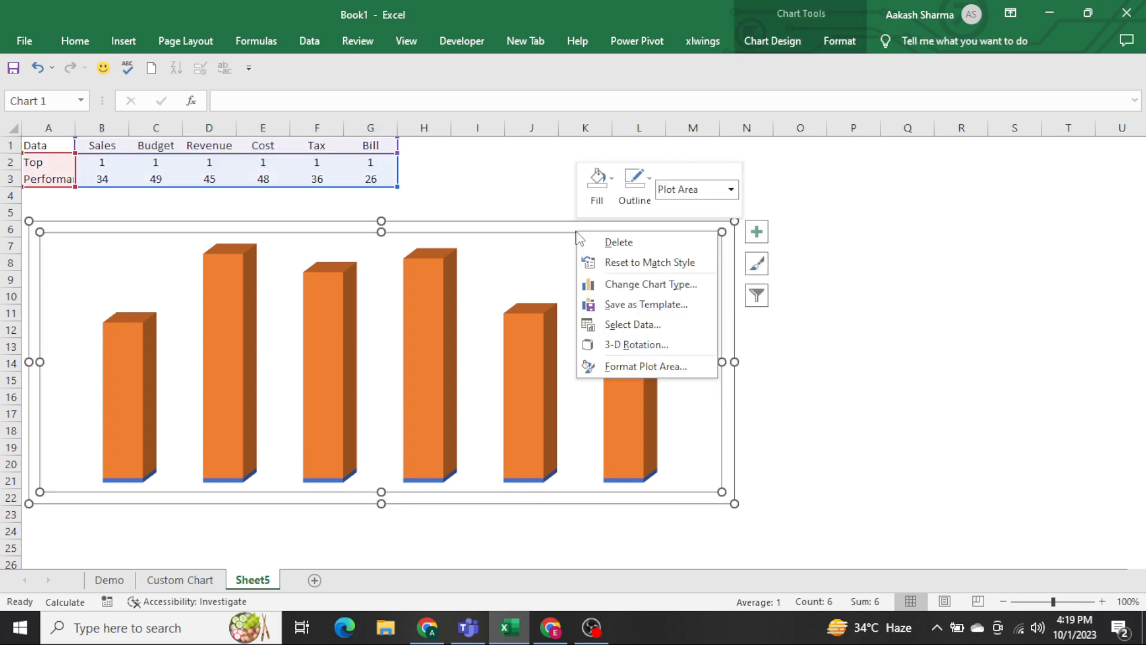
{"action": "left_click", "coordinate": [632, 324]}
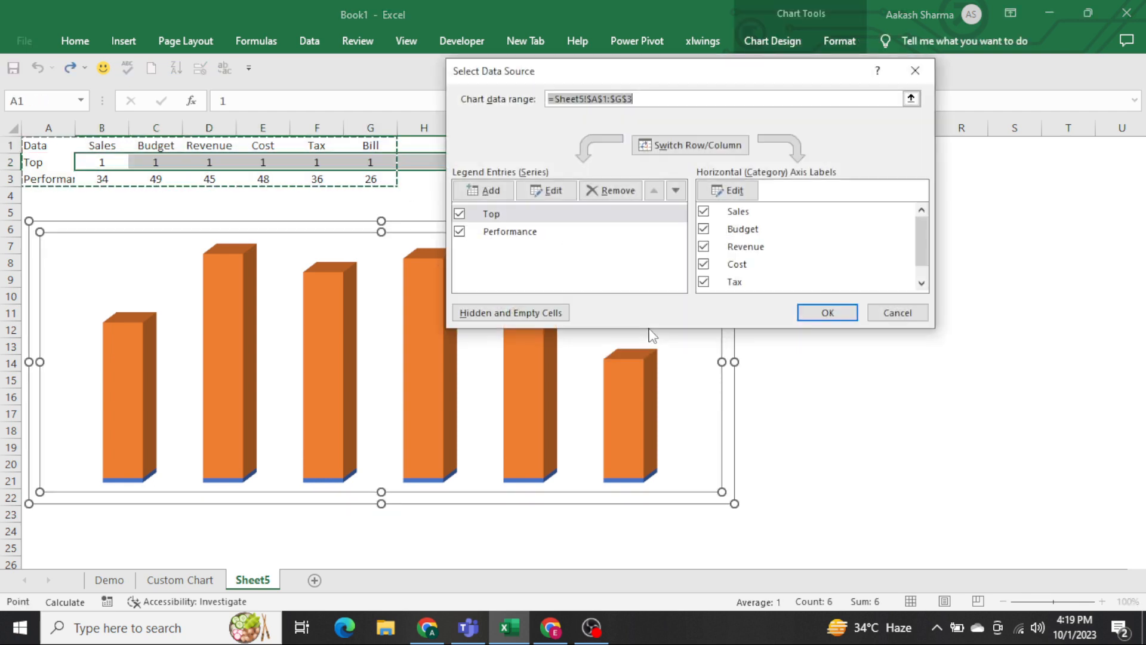
{"action": "left_click", "coordinate": [676, 191]}
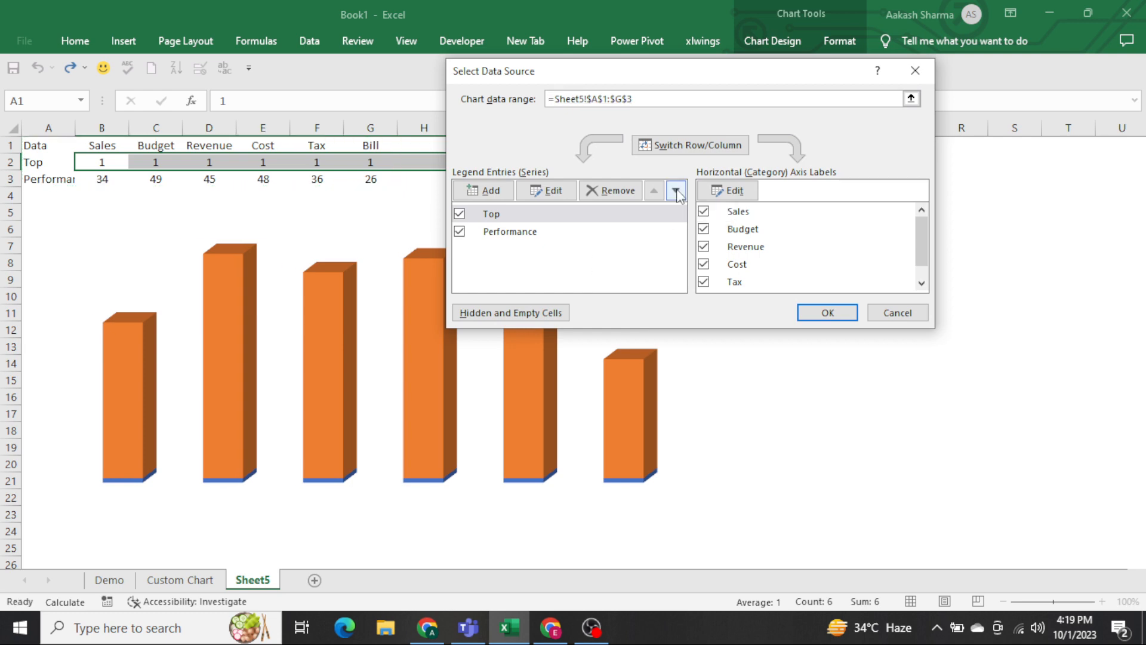
{"action": "left_click", "coordinate": [825, 313]}
{"action": "left_click", "coordinate": [888, 281]}
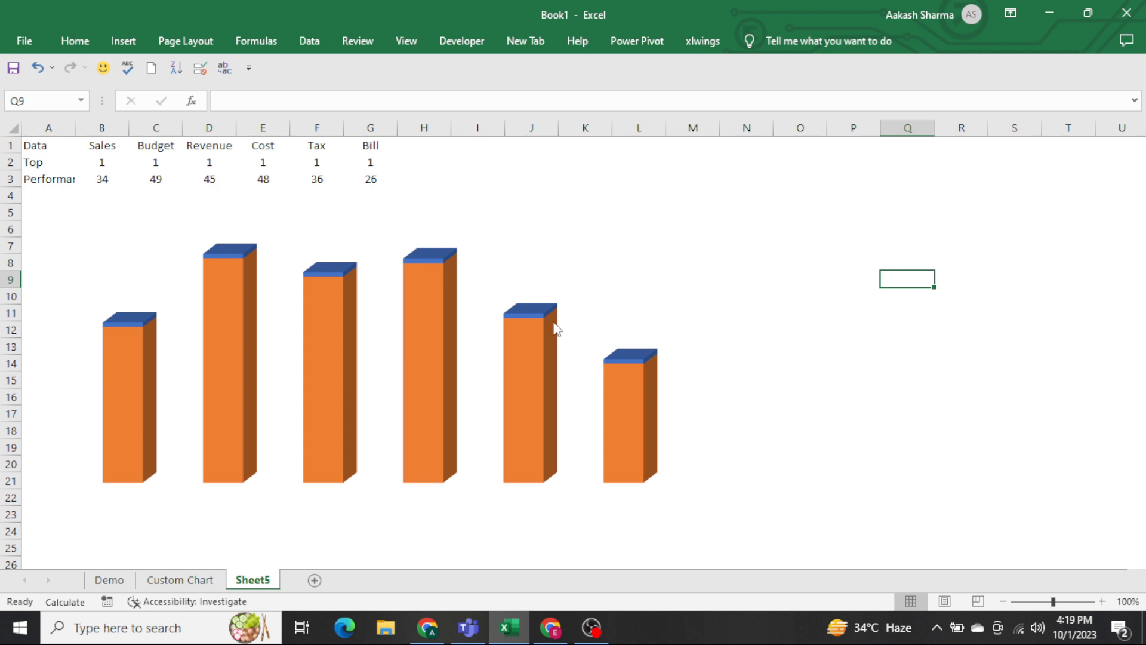
Set the chart walls' 3-D rotation to 10° for X and 10° for Y.
{"action": "left_click", "coordinate": [553, 230]}
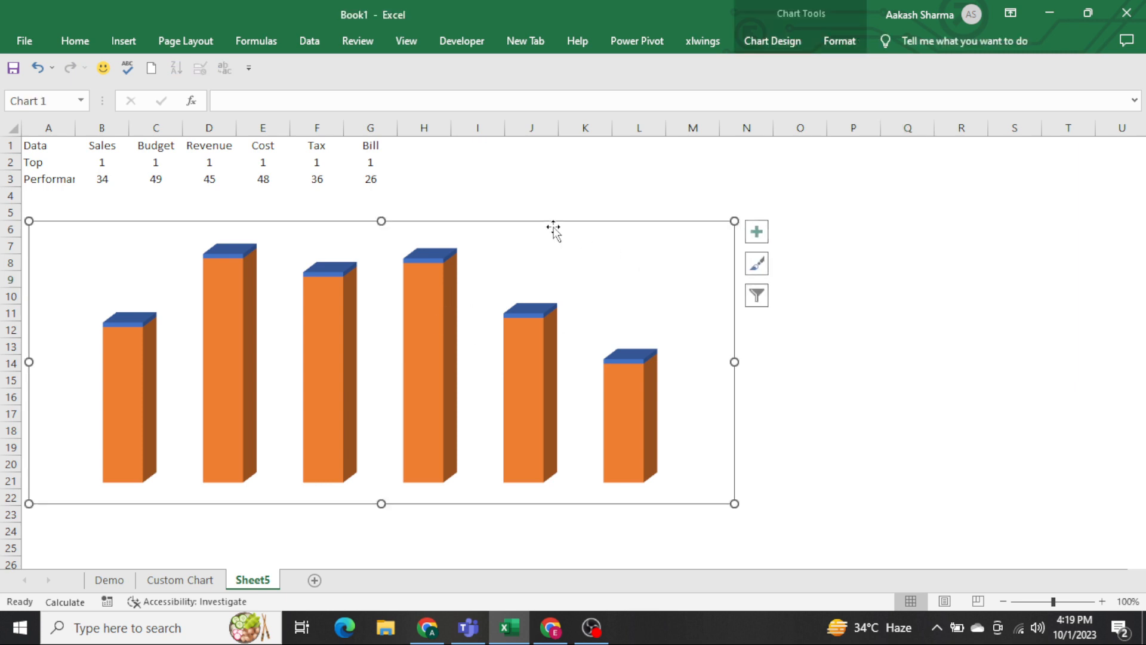
{"action": "right_click", "coordinate": [554, 230]}
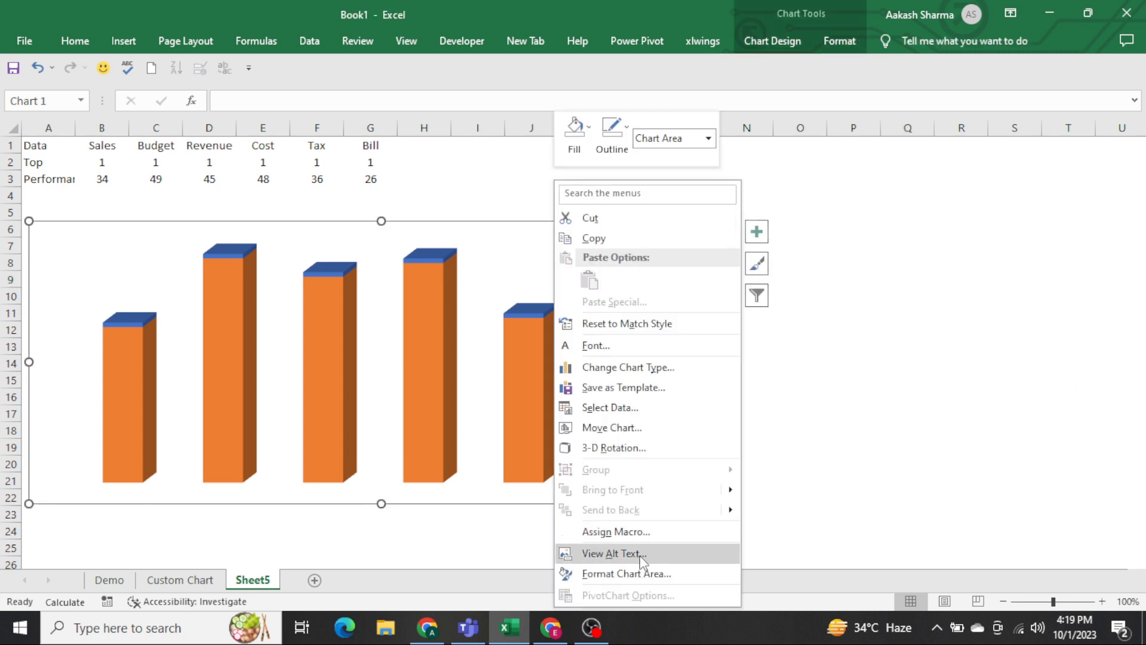
{"action": "left_click", "coordinate": [624, 574]}
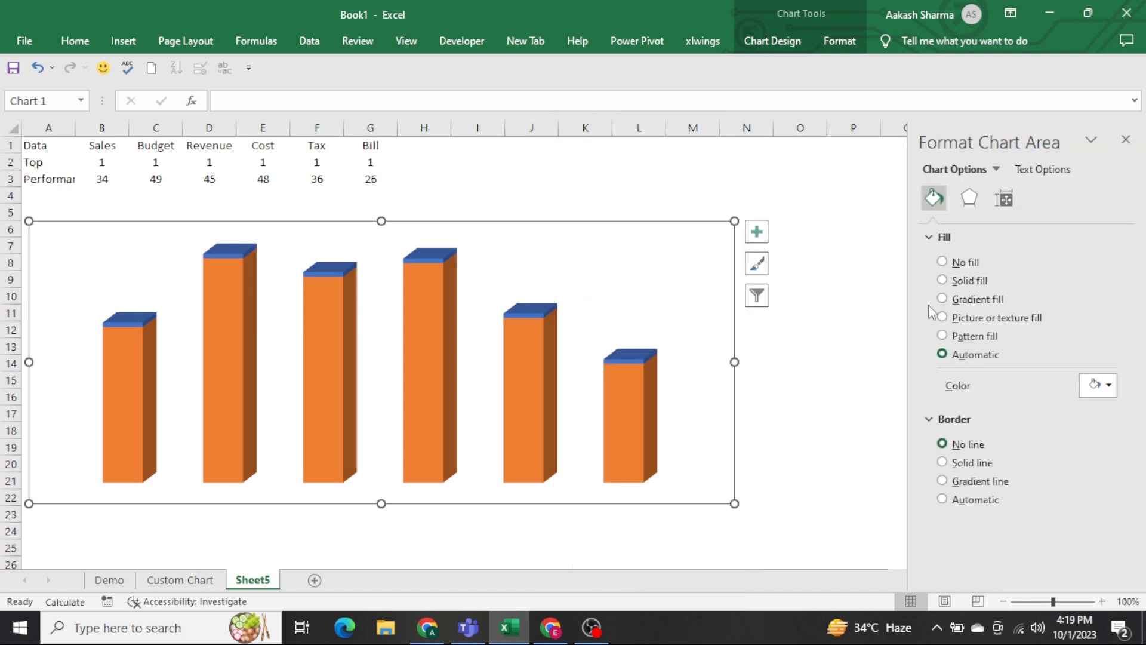
{"action": "left_click", "coordinate": [994, 172]}
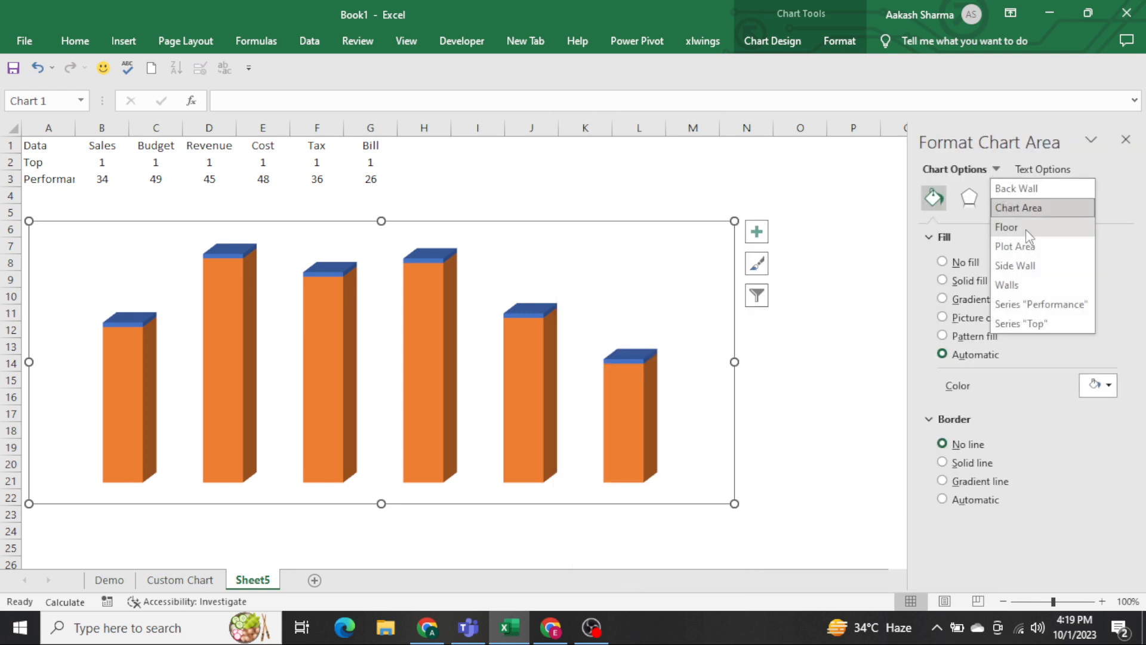
{"action": "left_click", "coordinate": [1025, 286]}
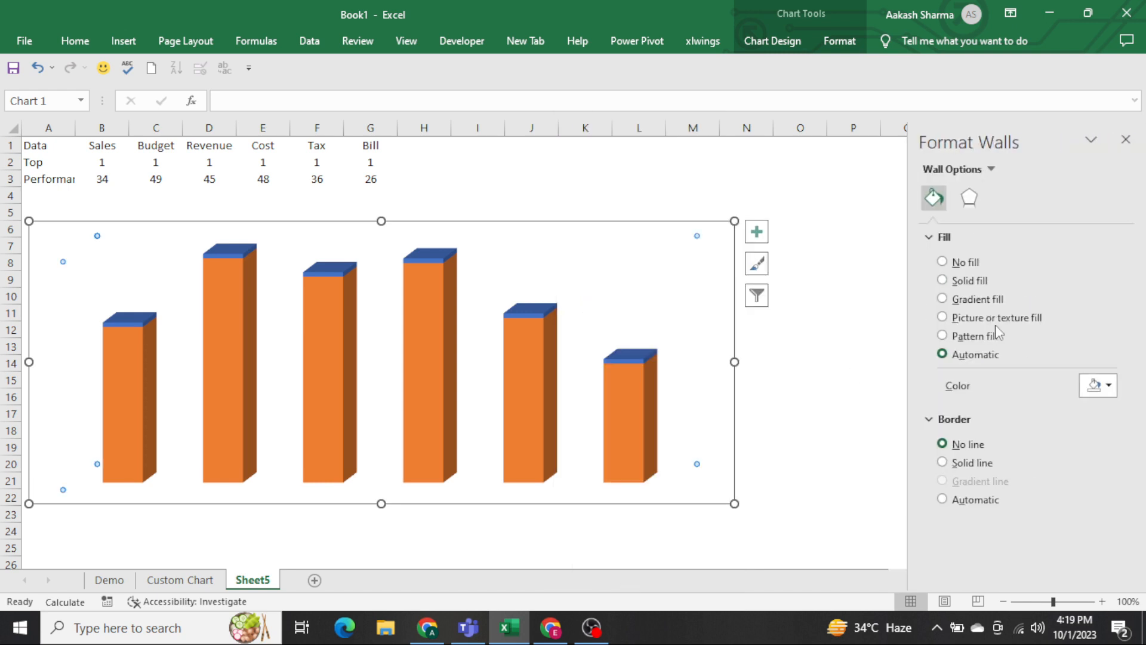
{"action": "left_click", "coordinate": [972, 203]}
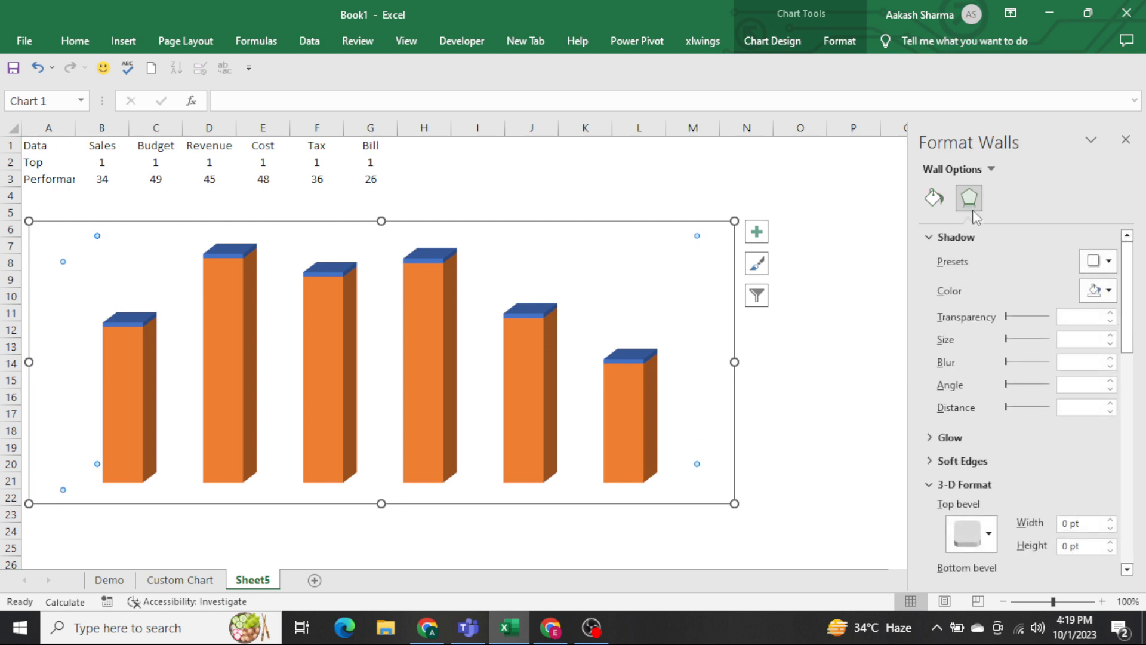
{"action": "left_click", "coordinate": [926, 239]}
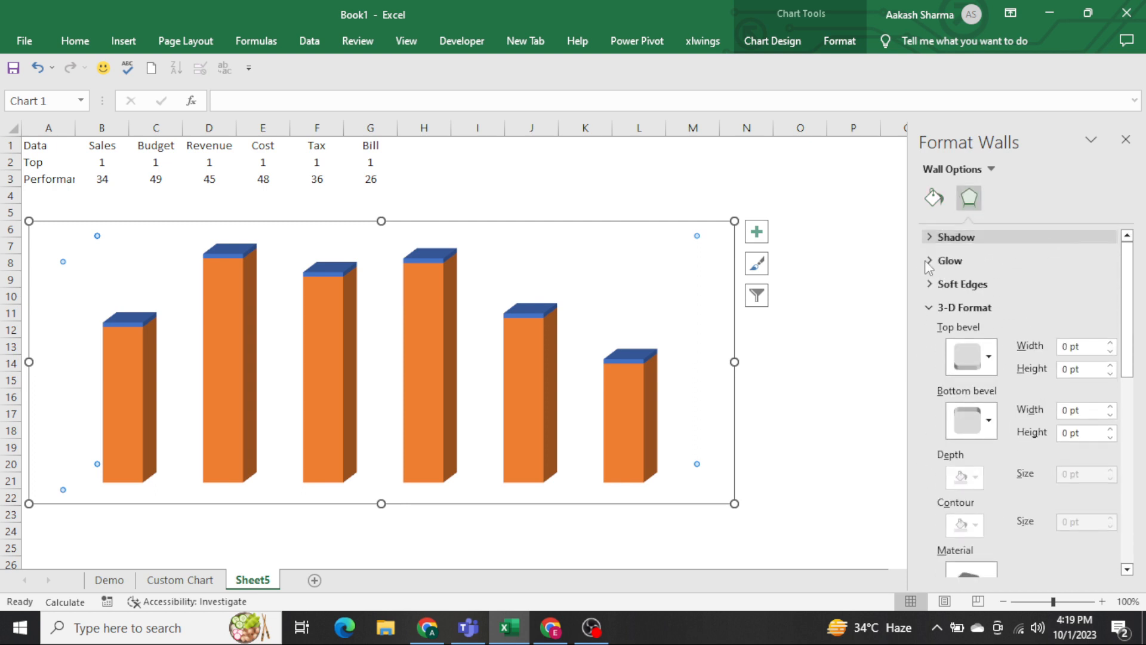
{"action": "left_click", "coordinate": [929, 306]}
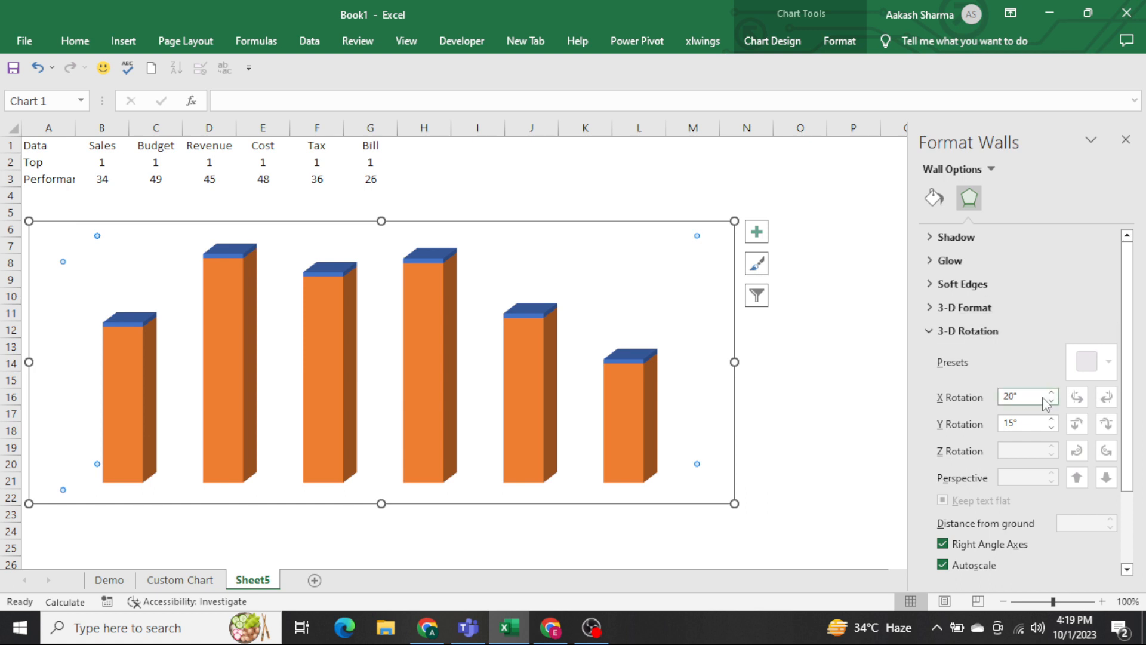
{"action": "left_click", "coordinate": [925, 398]}
{"action": "type", "text": "10"}
{"action": "key", "text": "Tab"}
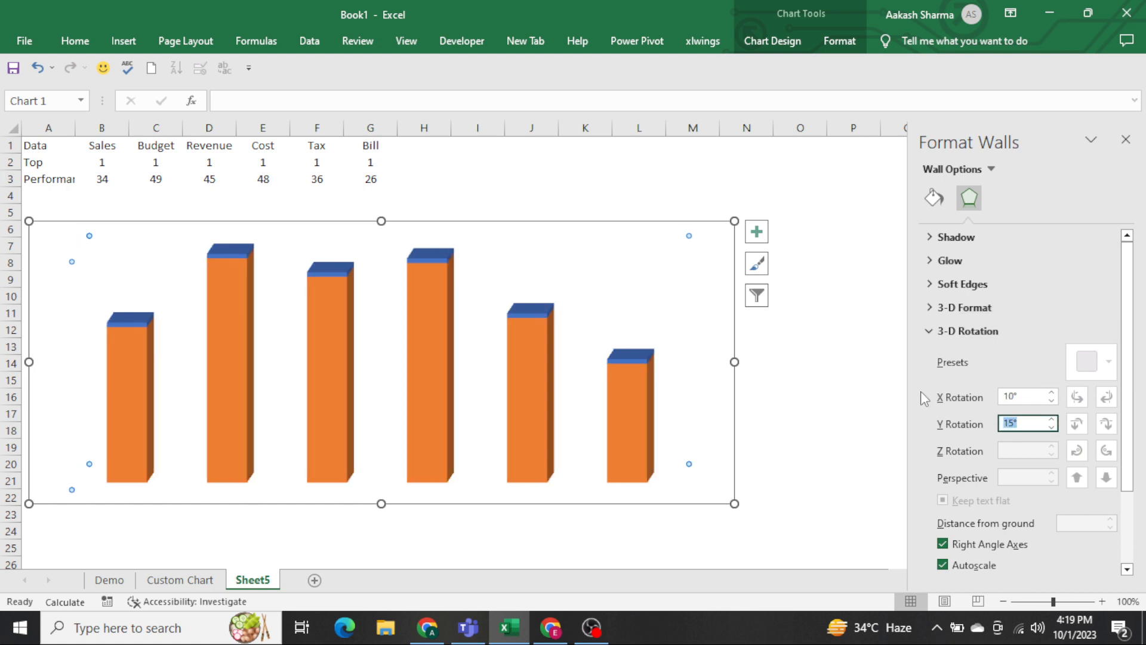
{"action": "type", "text": "10"}
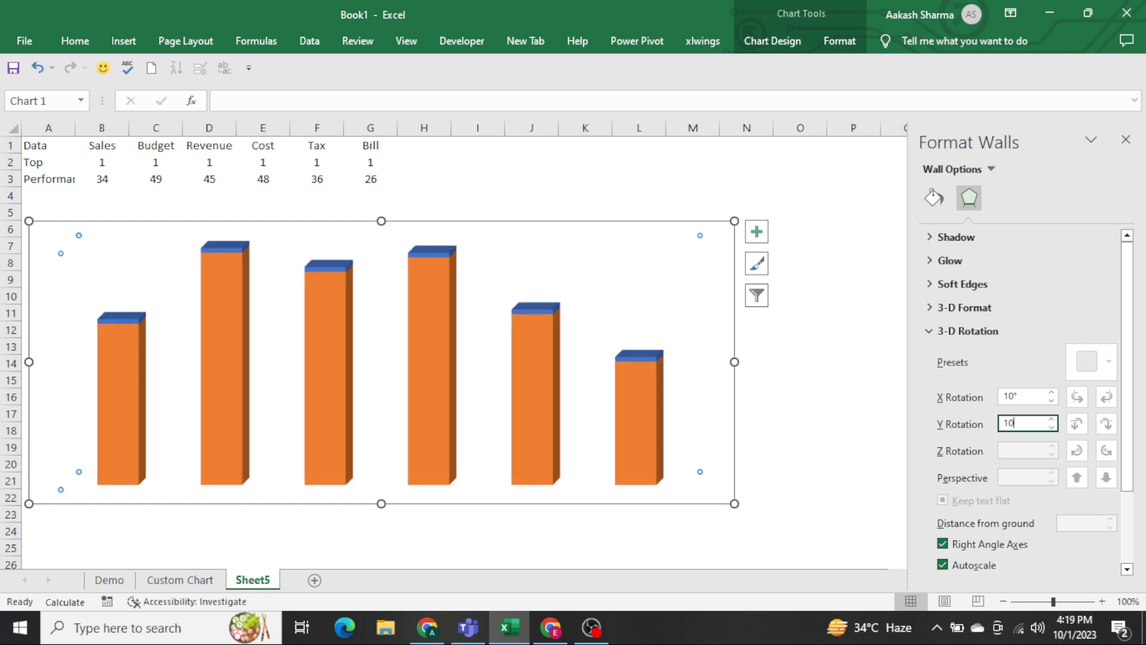
{"action": "left_click", "coordinate": [1125, 139]}
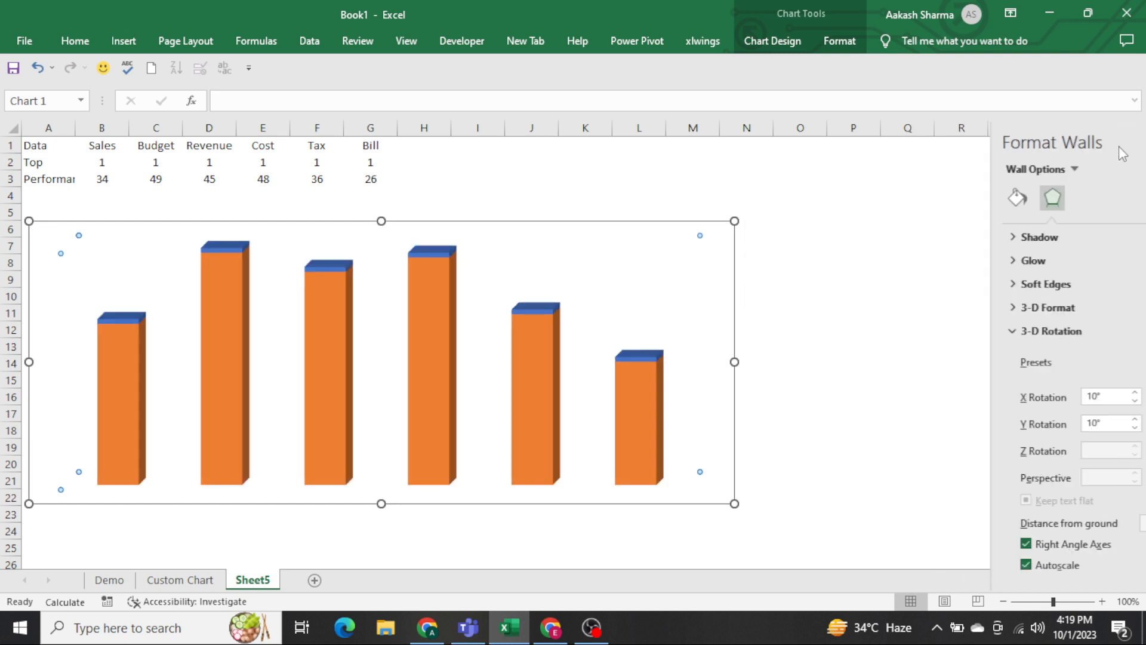
{"action": "left_click", "coordinate": [919, 301]}
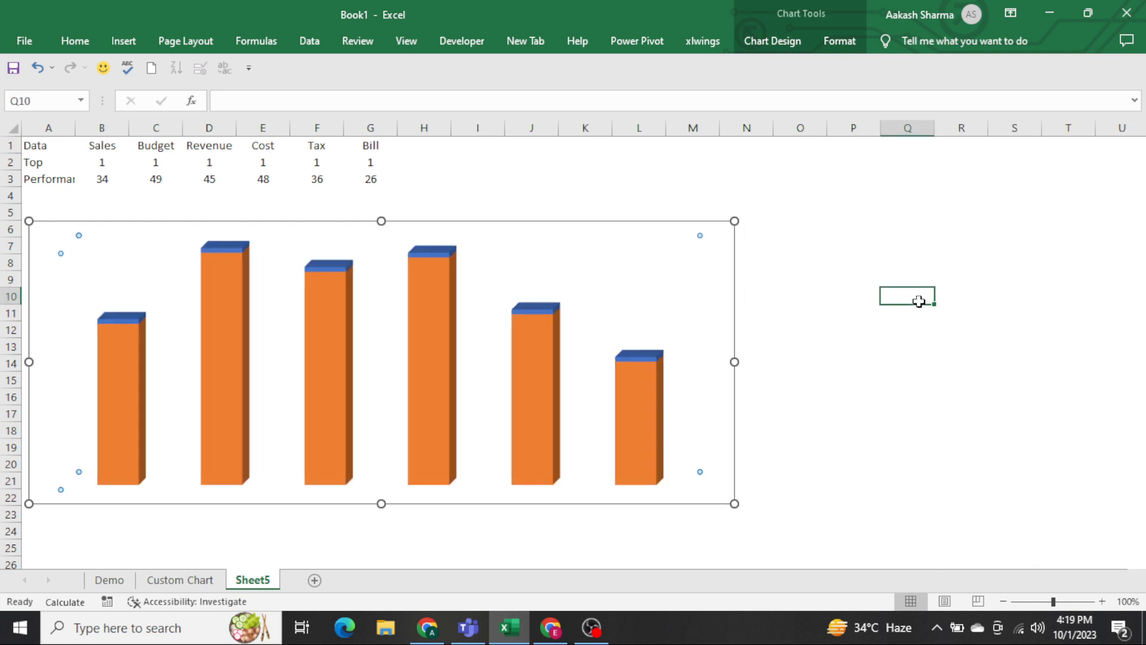
Set the Performance series' gap width to 80% and change its column shape to Cylinder.
{"action": "left_click", "coordinate": [543, 386]}
{"action": "right_click", "coordinate": [542, 385]}
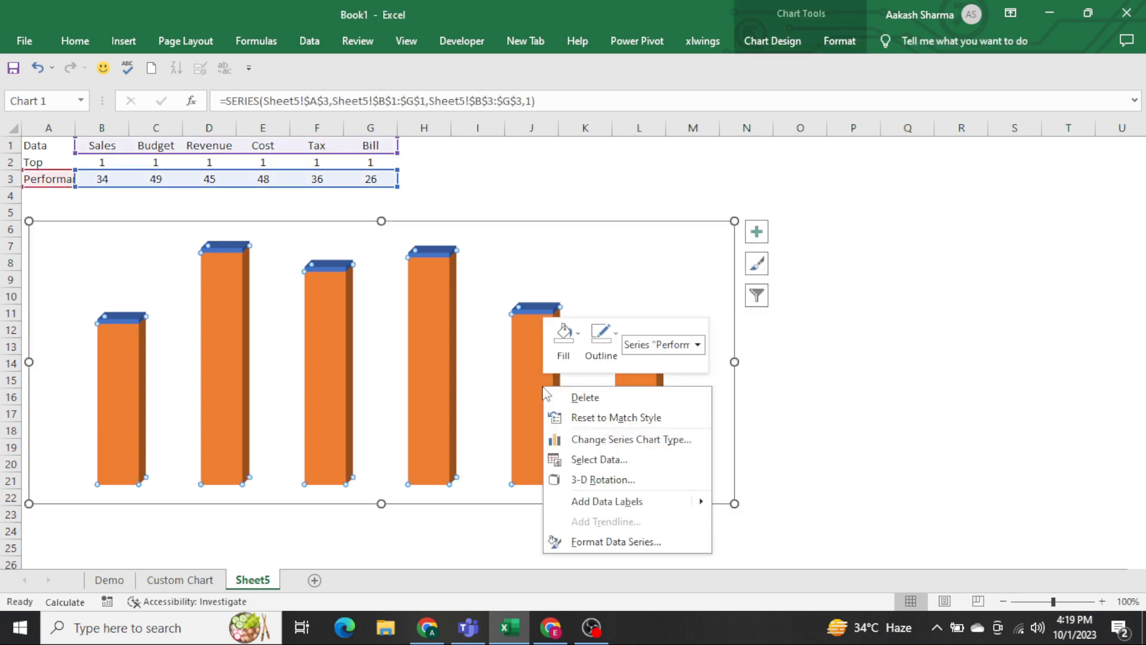
{"action": "left_click", "coordinate": [615, 540]}
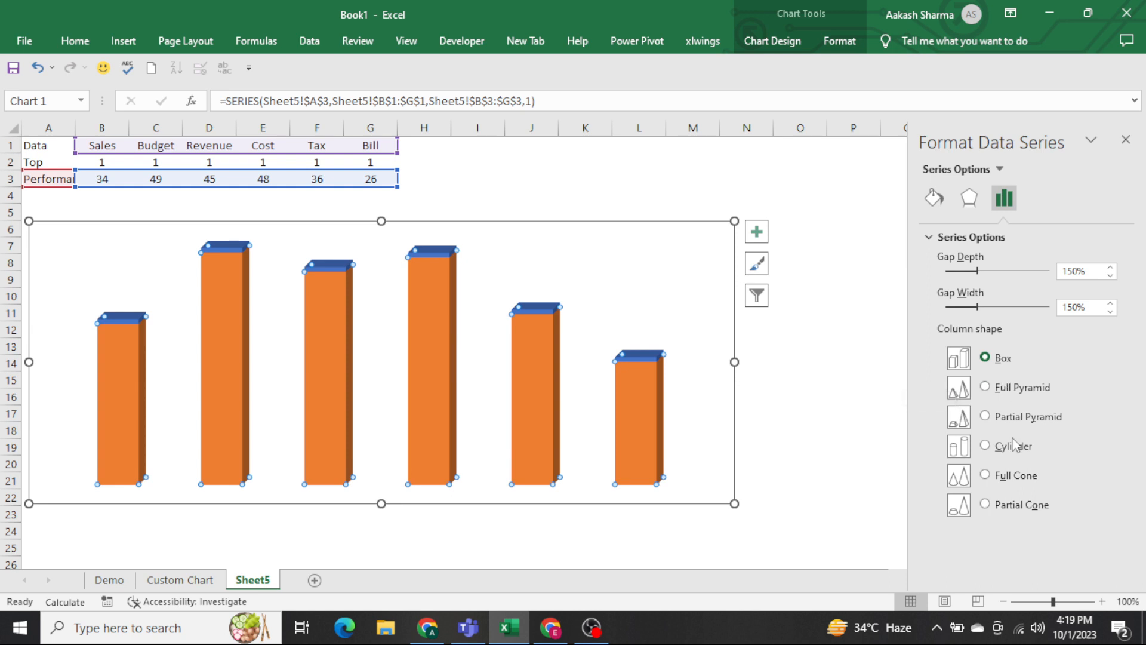
{"action": "left_click", "coordinate": [1080, 307]}
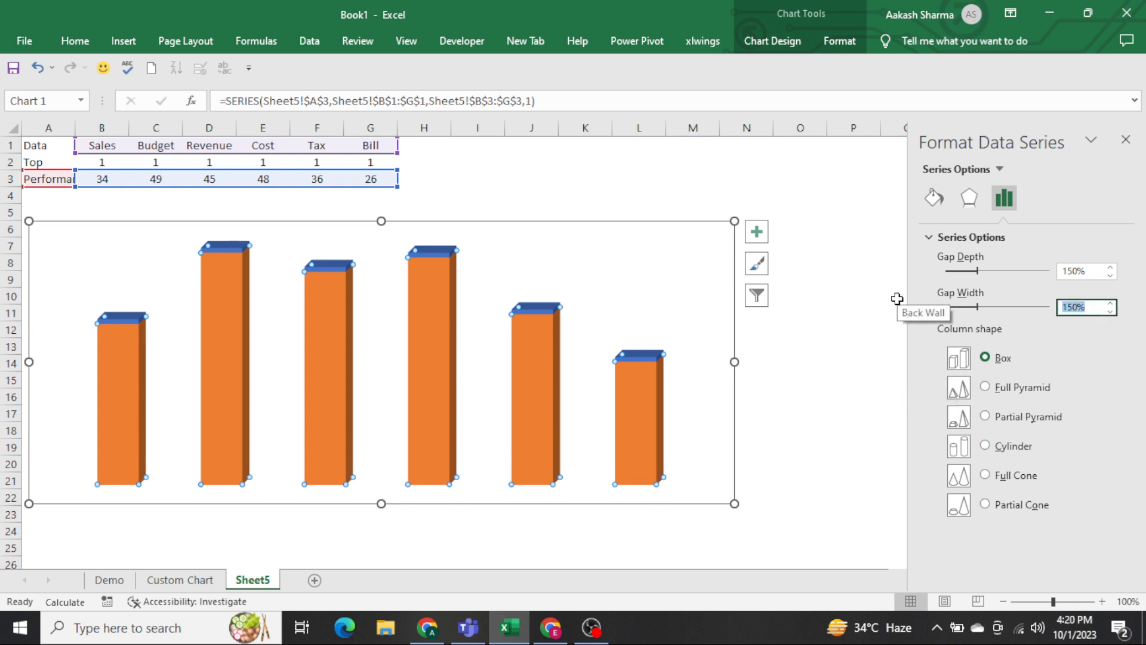
{"action": "type", "text": "80"}
{"action": "key", "text": "Return"}
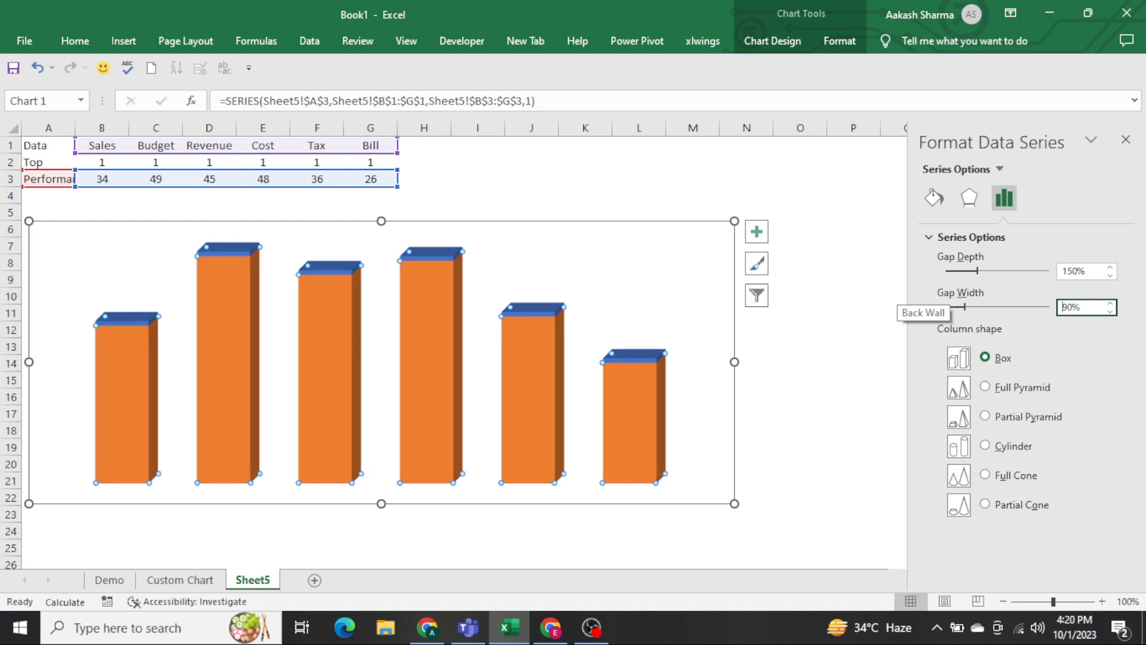
{"action": "type", "text": "80"}
{"action": "key", "text": "Return"}
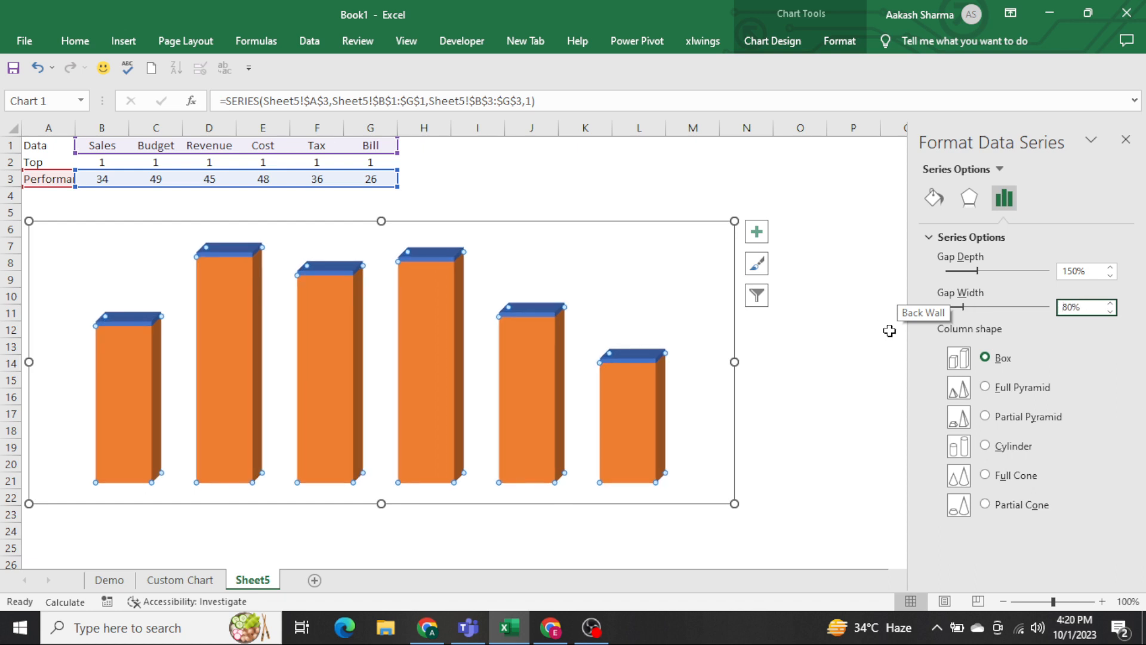
{"action": "left_click", "coordinate": [1014, 448]}
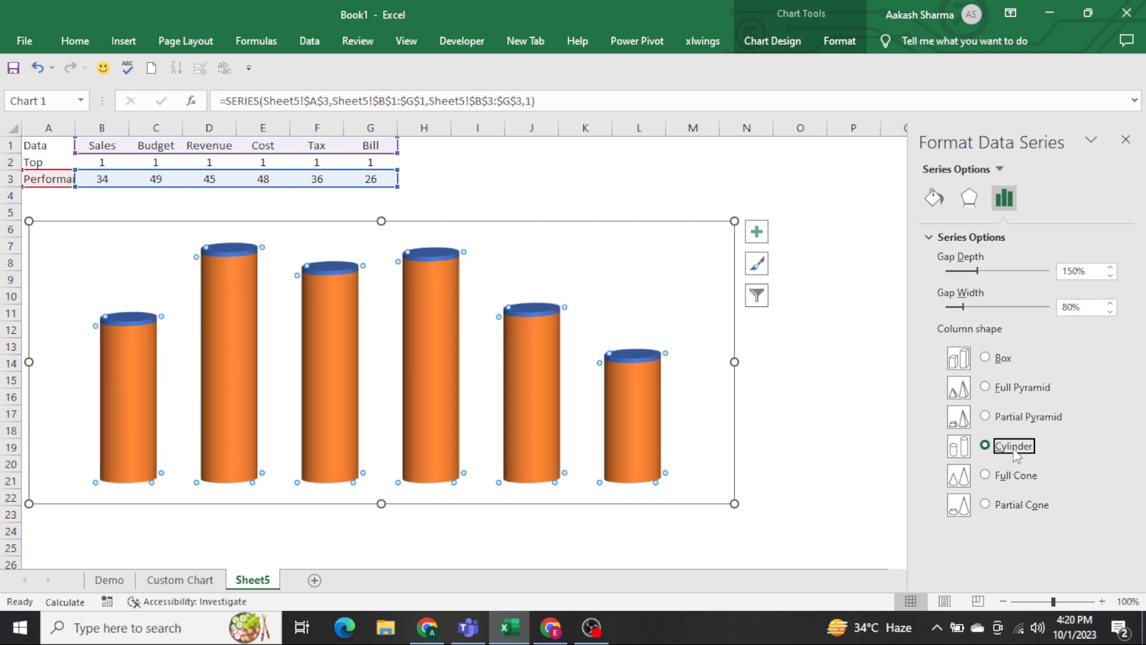
Move the whole chart down the sheet so that its upper edge sits at row 9.
{"action": "left_click", "coordinate": [864, 311]}
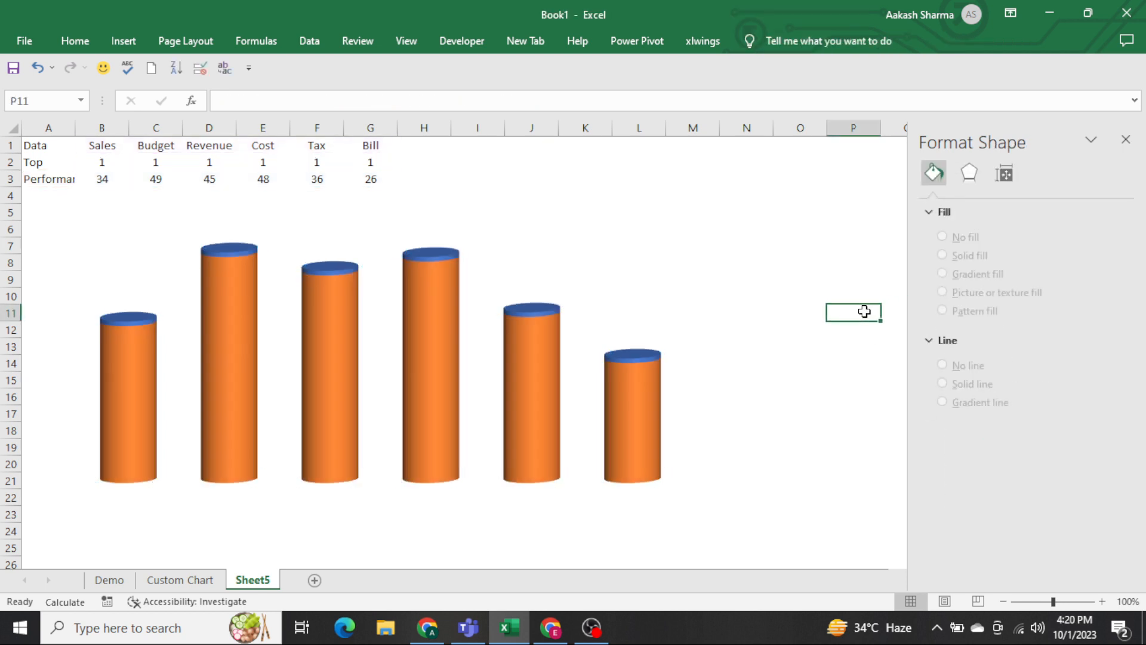
{"action": "left_click", "coordinate": [649, 227]}
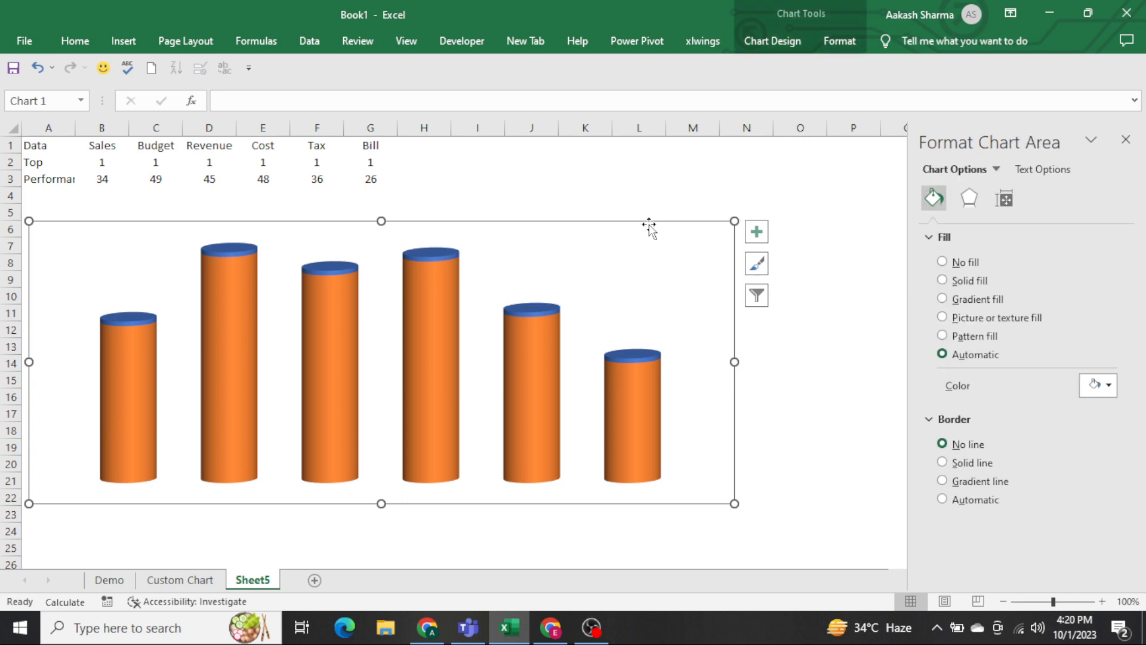
{"action": "left_click_drag", "start_coordinate": [648, 227], "coordinate": [650, 285]}
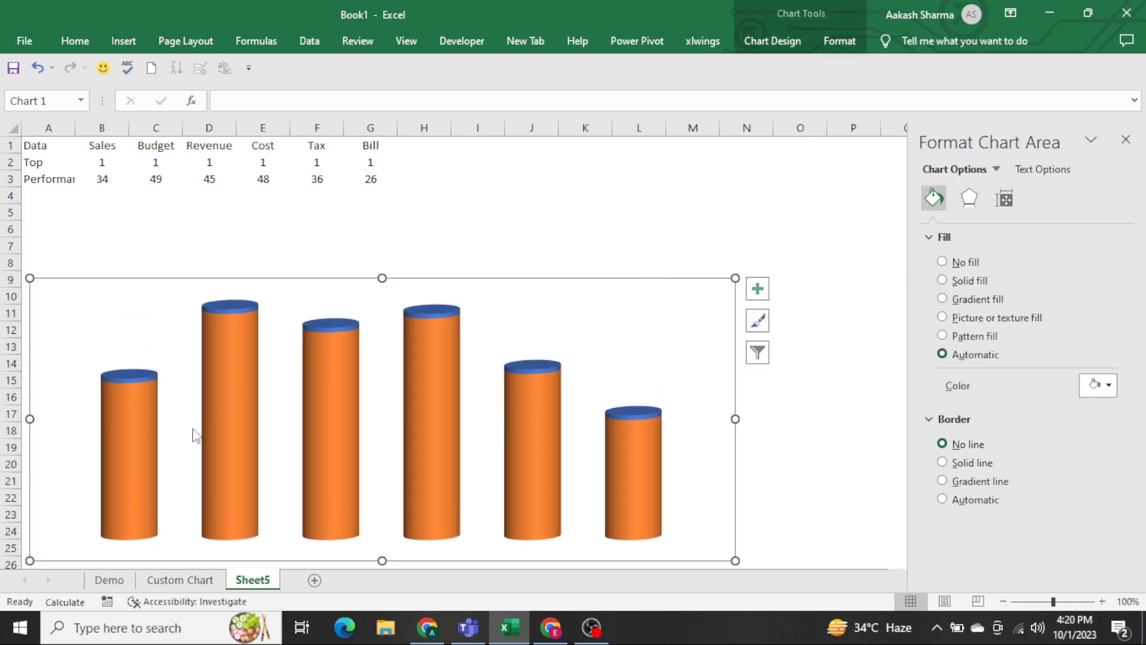
Fill only the Sales column of the Performance series with the standard dark red.
{"action": "left_click", "coordinate": [124, 448]}
{"action": "left_click", "coordinate": [125, 447]}
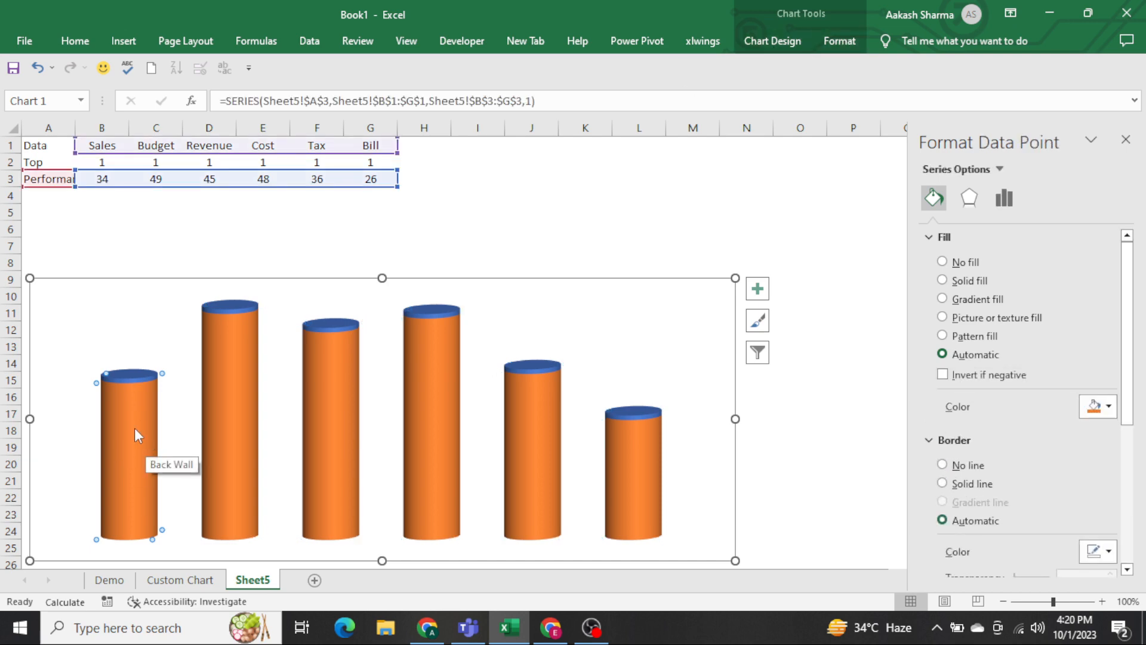
{"action": "mouse_move", "coordinate": [130, 464]}
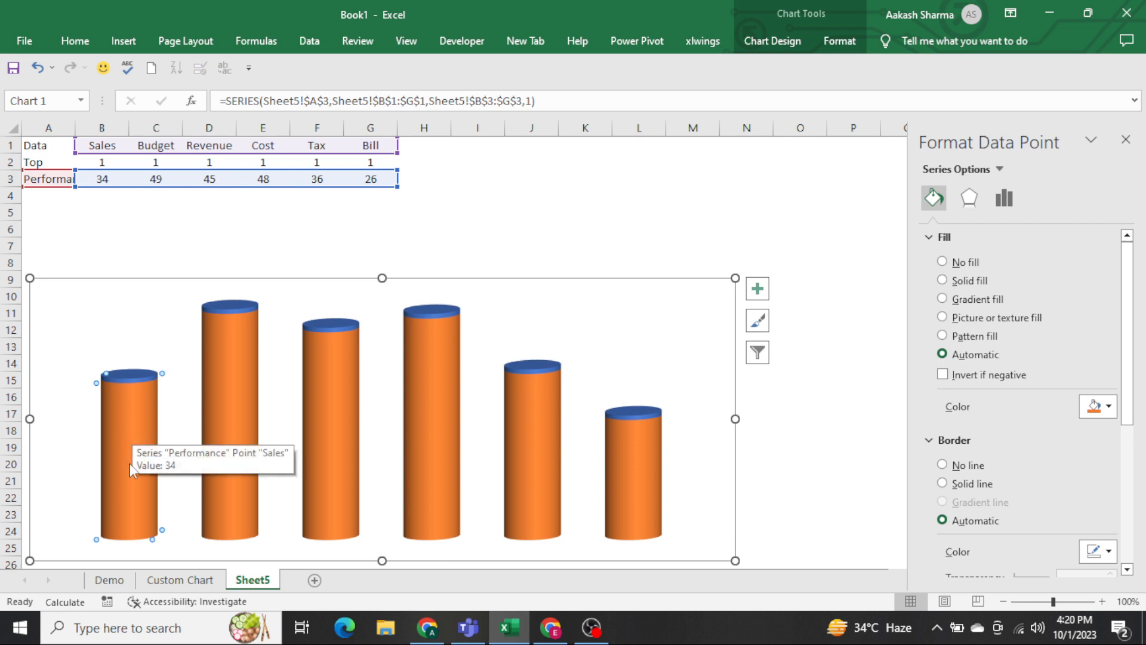
{"action": "left_click", "coordinate": [839, 42]}
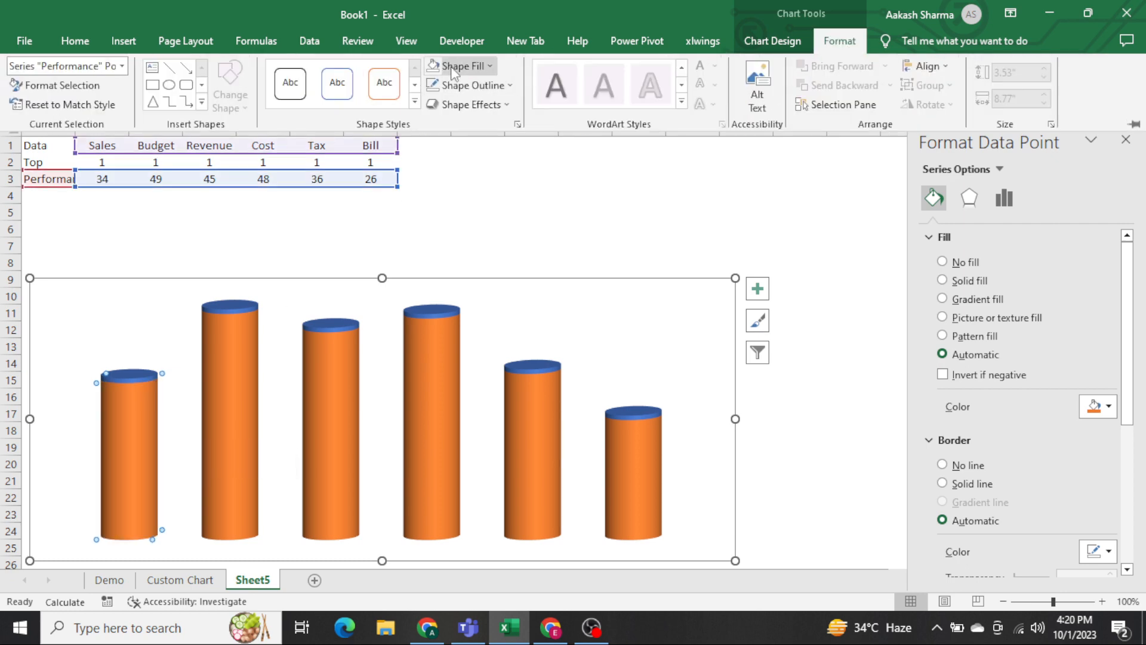
{"action": "left_click", "coordinate": [456, 66]}
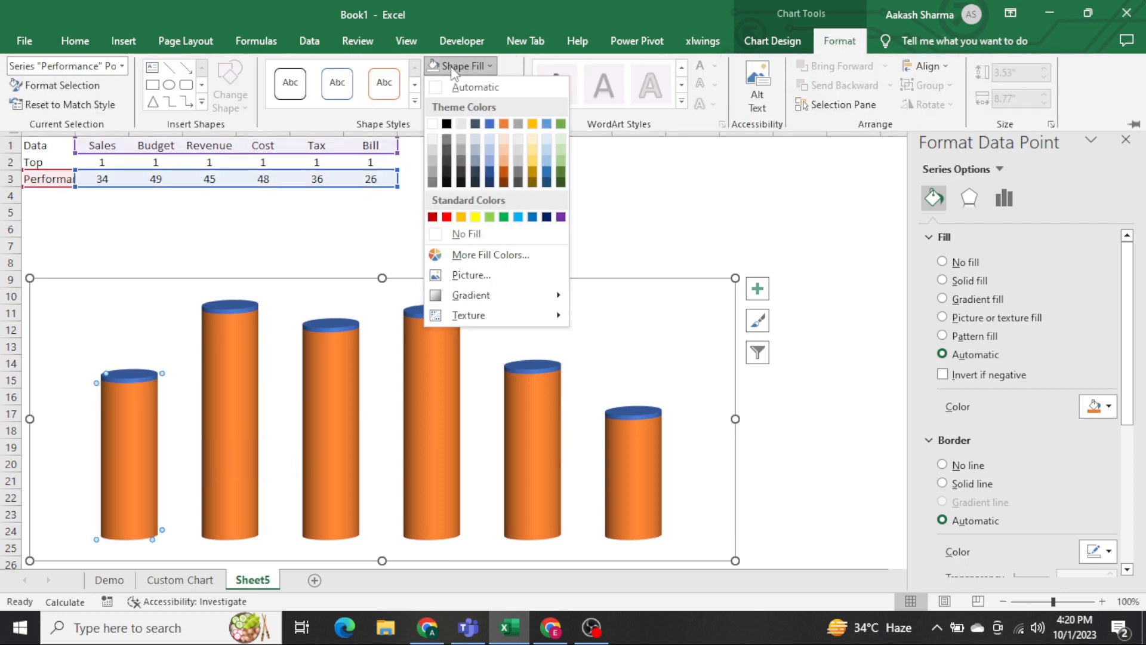
{"action": "left_click", "coordinate": [438, 217]}
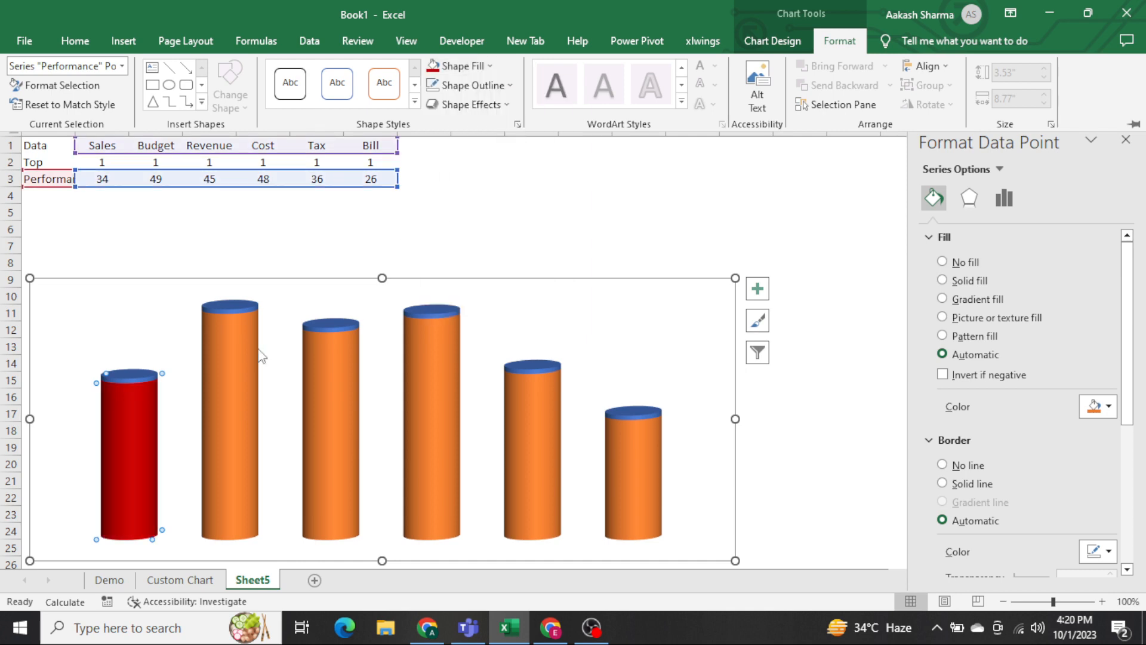
Fill the Budget column of the Performance series with the standard orange.
{"action": "left_click", "coordinate": [227, 362]}
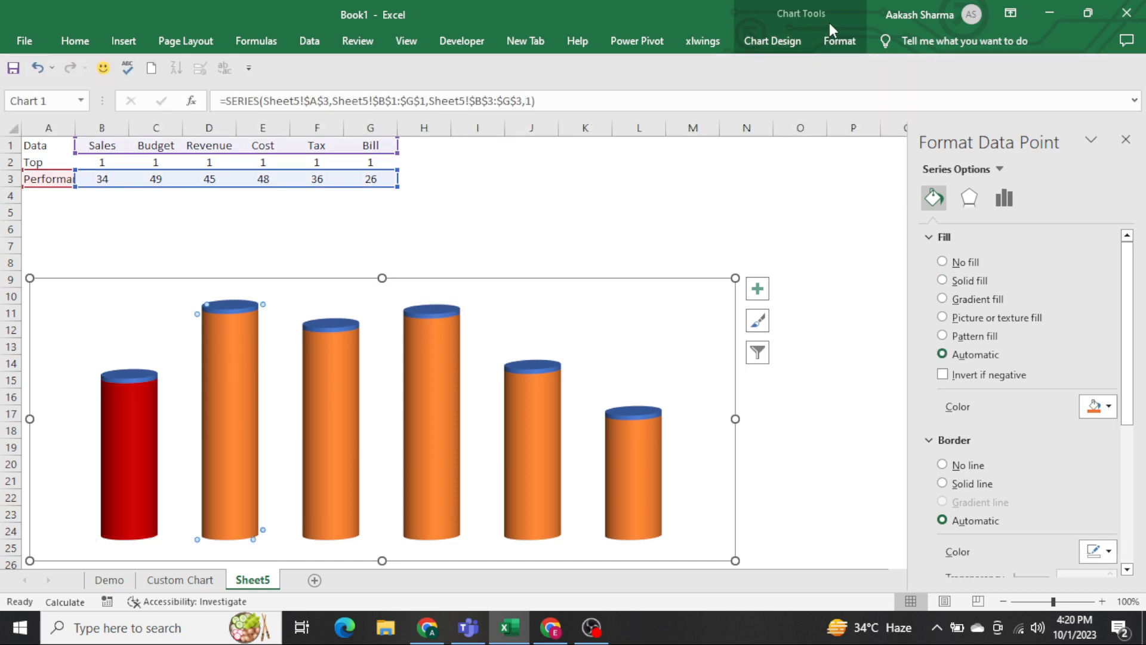
{"action": "left_click", "coordinate": [840, 41]}
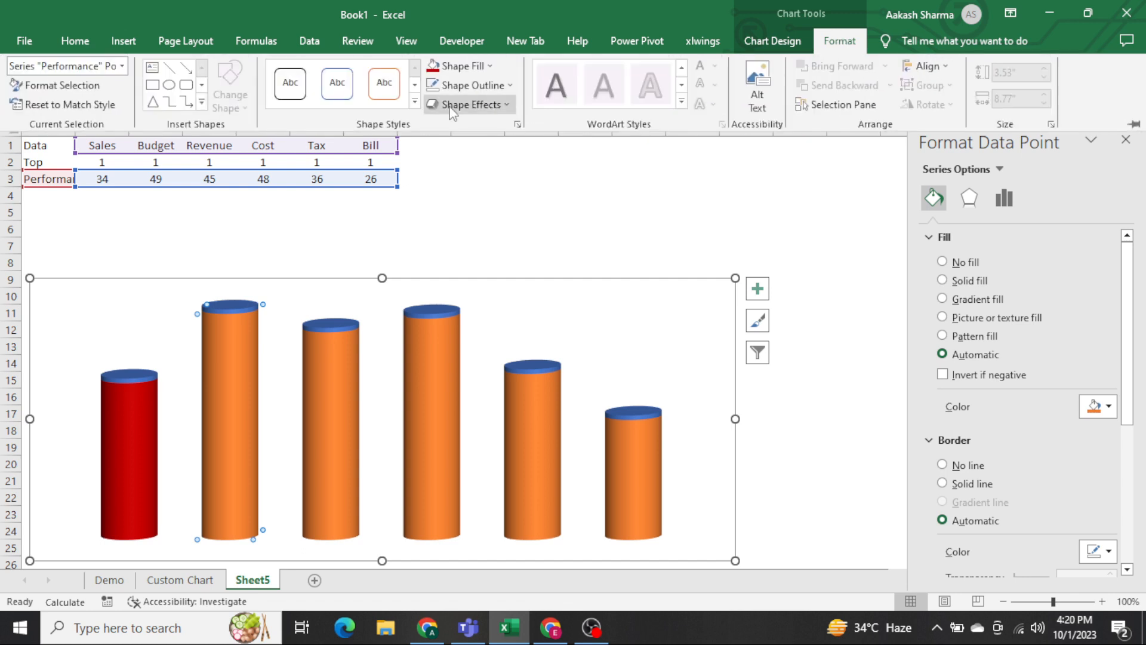
{"action": "left_click", "coordinate": [462, 65]}
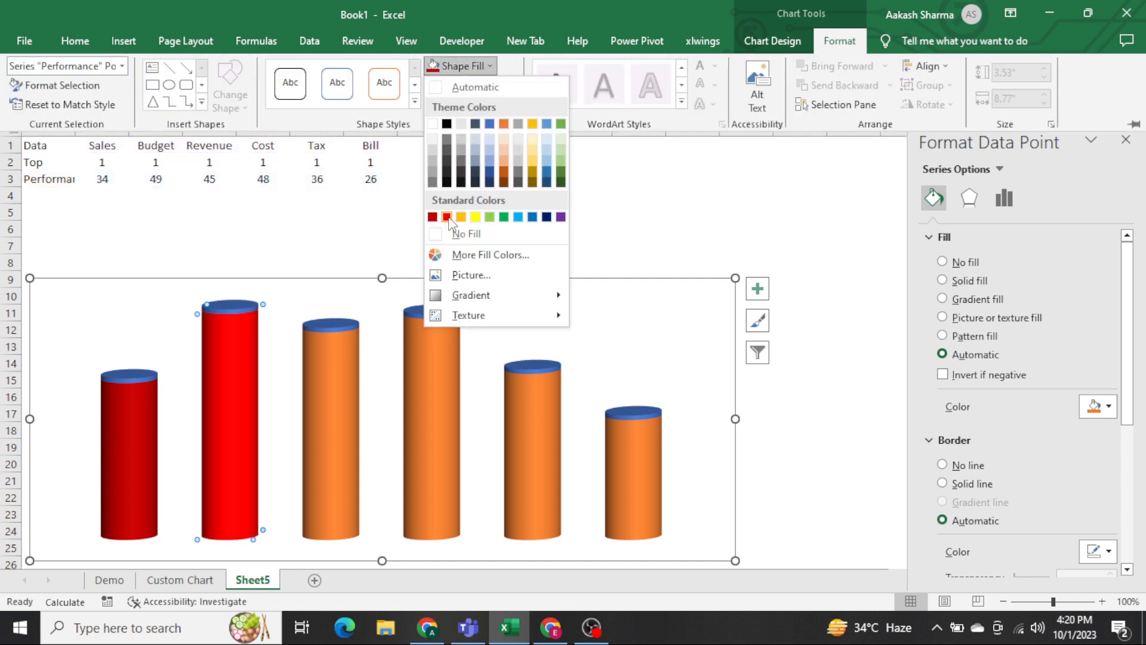
{"action": "left_click", "coordinate": [463, 218]}
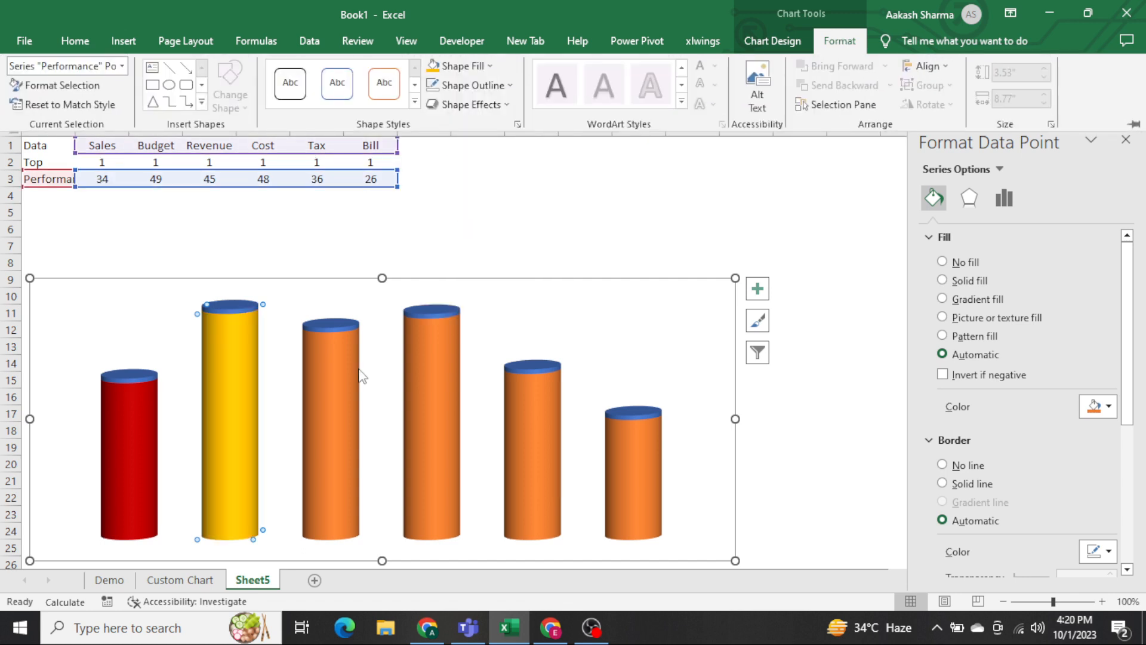
Fill the Revenue column of the Performance series with the standard green.
{"action": "left_click", "coordinate": [312, 405]}
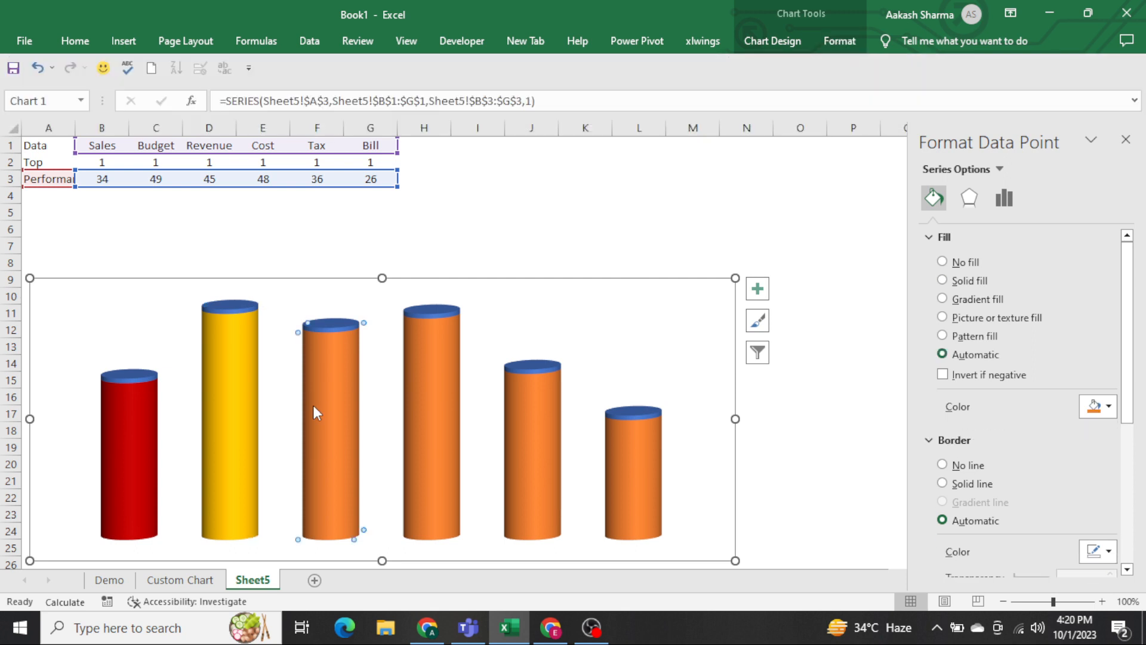
{"action": "left_click", "coordinate": [840, 40]}
{"action": "left_click", "coordinate": [459, 65]}
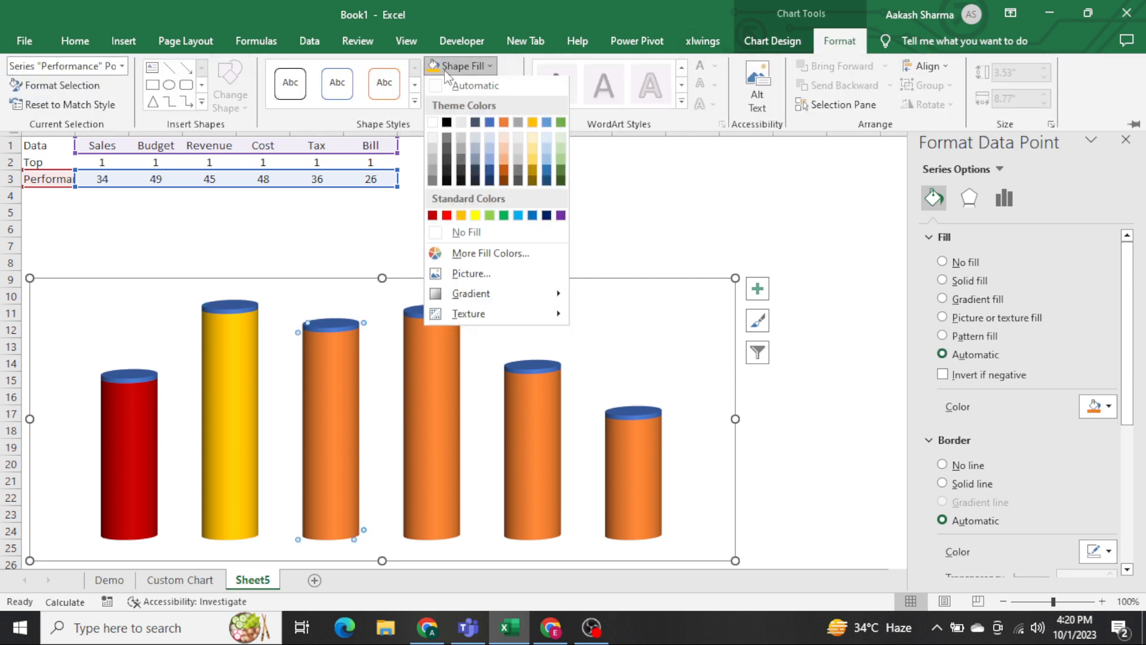
{"action": "left_click", "coordinate": [505, 217]}
Fill the Cost column of the Performance series with the standard yellow.
{"action": "left_click", "coordinate": [425, 382]}
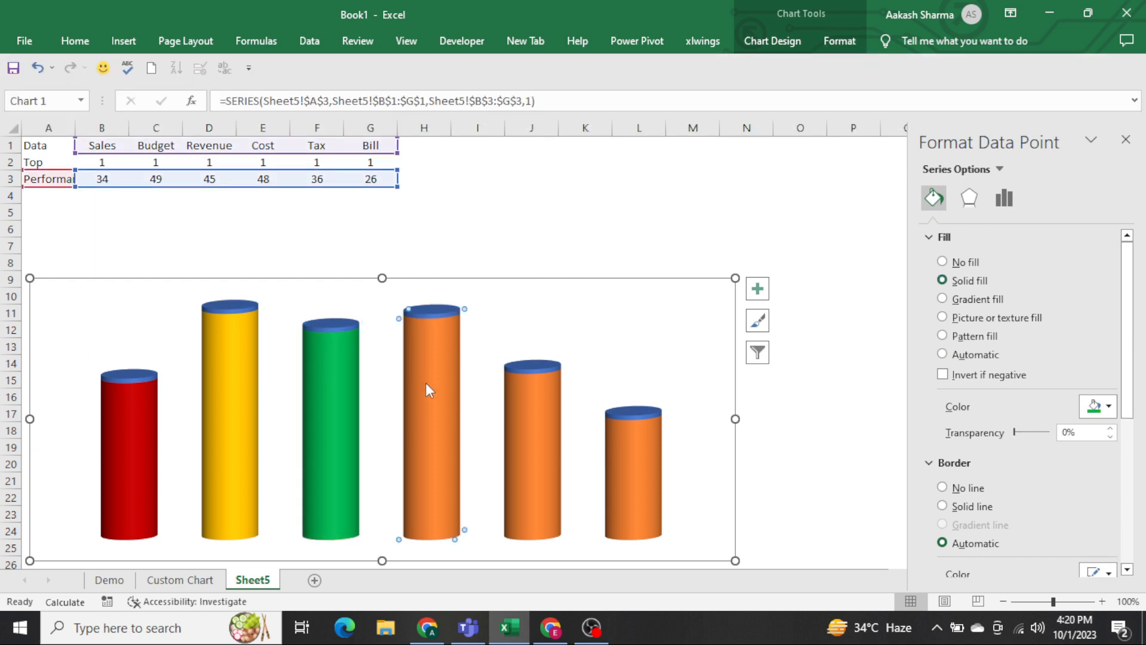
{"action": "left_click", "coordinate": [848, 52]}
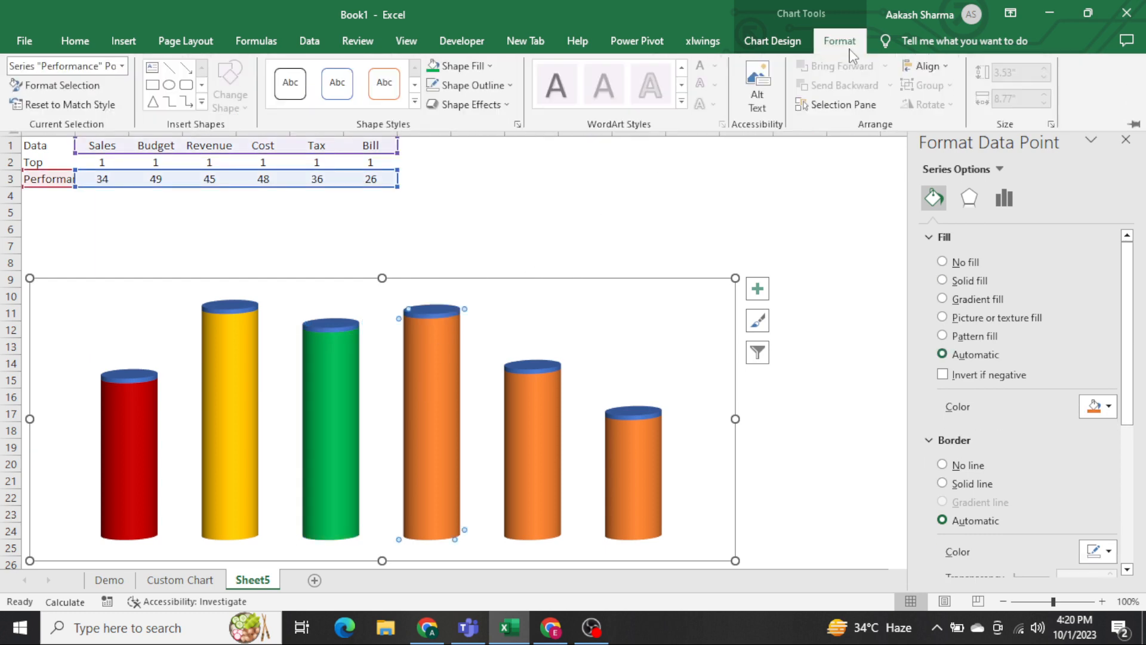
{"action": "left_click", "coordinate": [488, 66]}
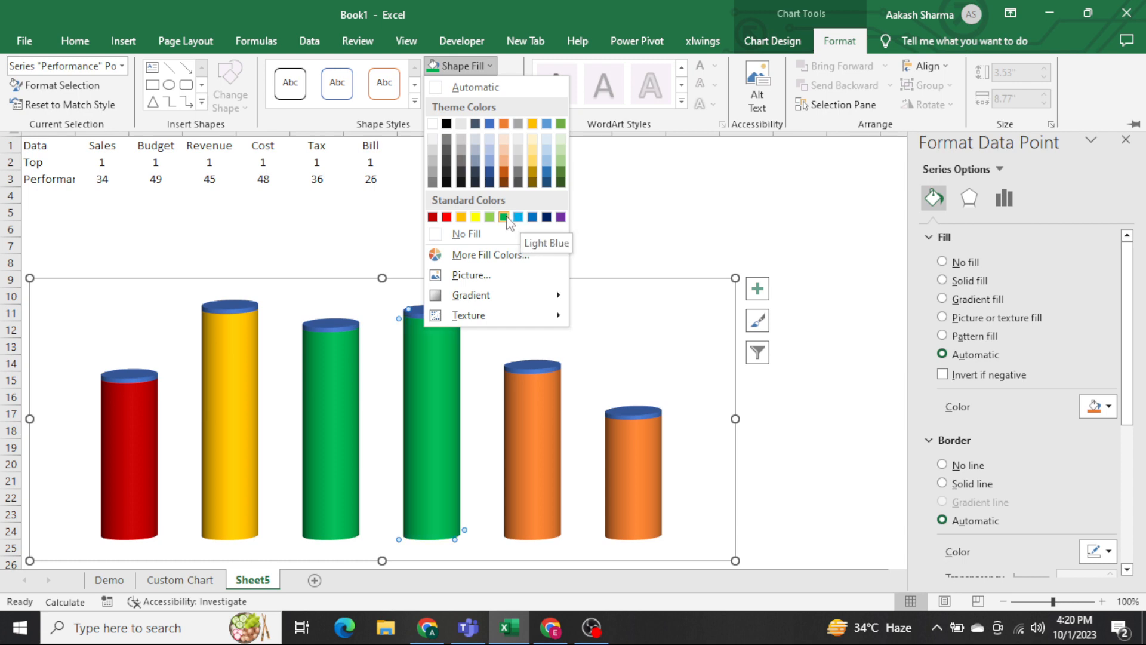
{"action": "left_click", "coordinate": [475, 218]}
Fill the Tax column of the Performance series with the standard purple.
{"action": "left_click", "coordinate": [536, 466]}
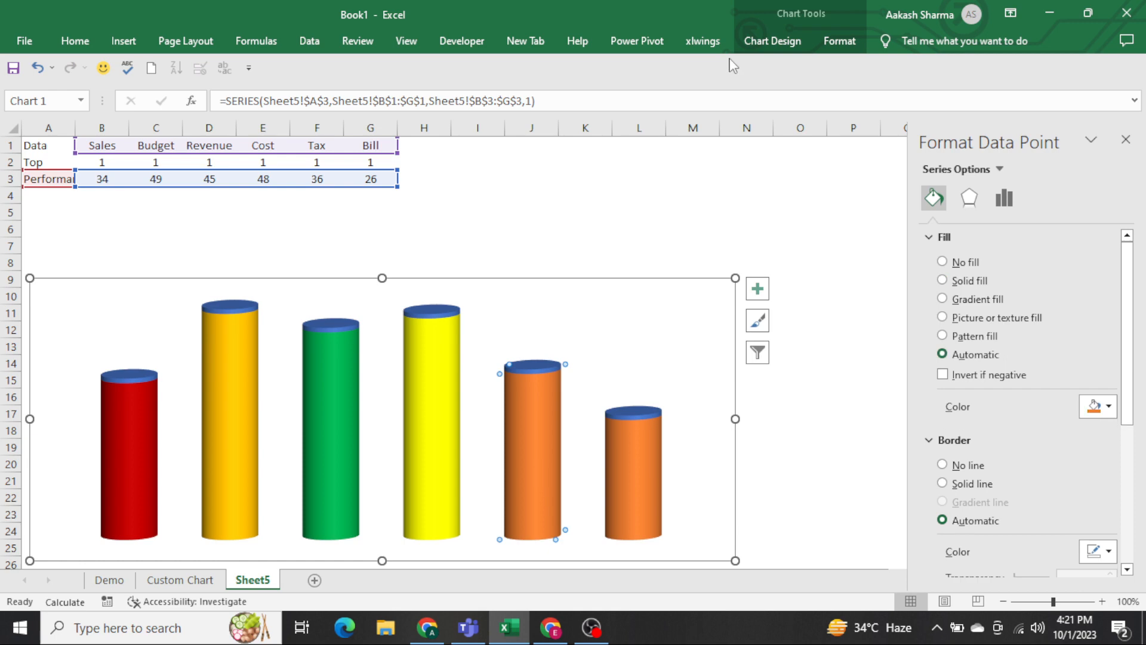
{"action": "left_click", "coordinate": [839, 41]}
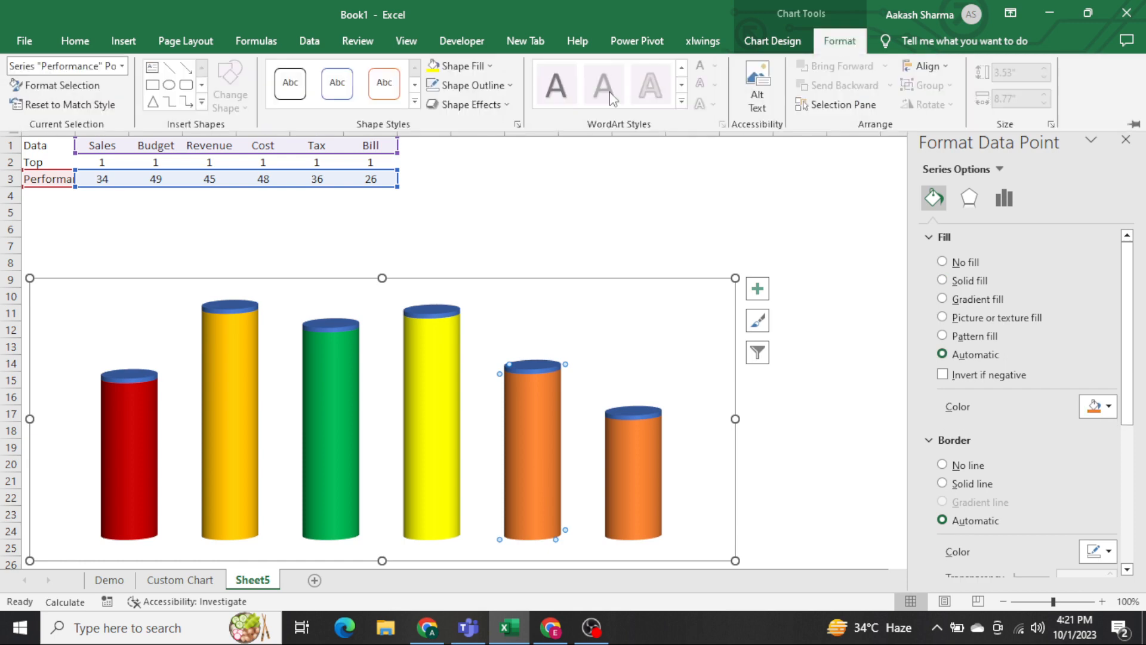
{"action": "left_click", "coordinate": [489, 65]}
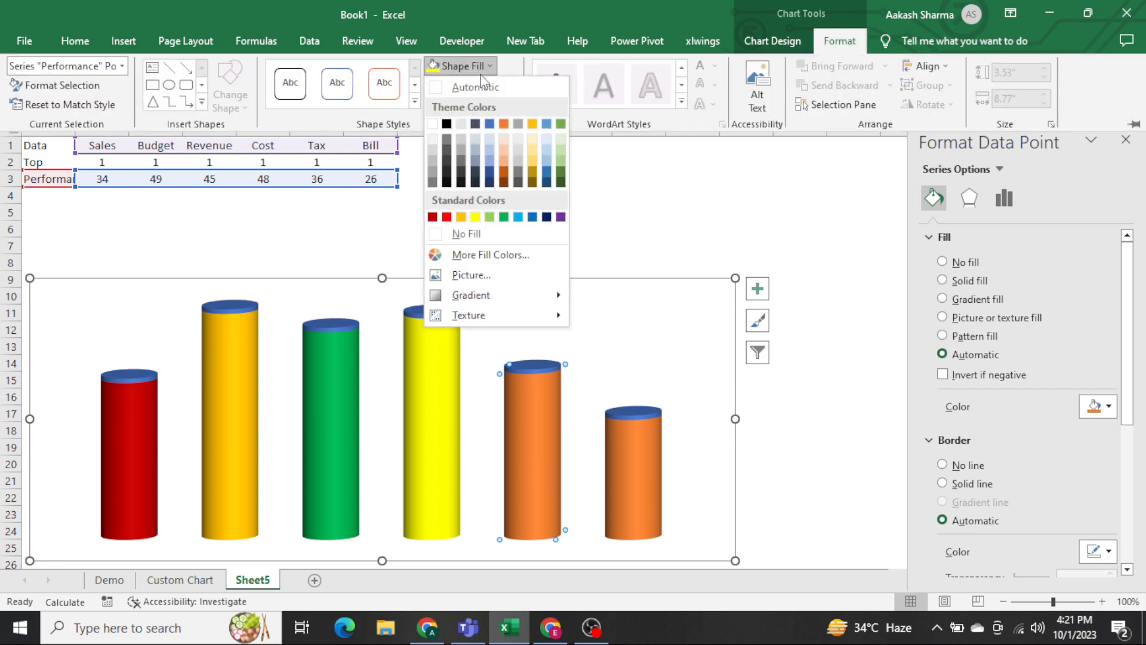
{"action": "left_click", "coordinate": [561, 218]}
Fill the Bill column of the Performance series with a light orange theme colour and deselect the chart.
{"action": "left_click", "coordinate": [631, 475]}
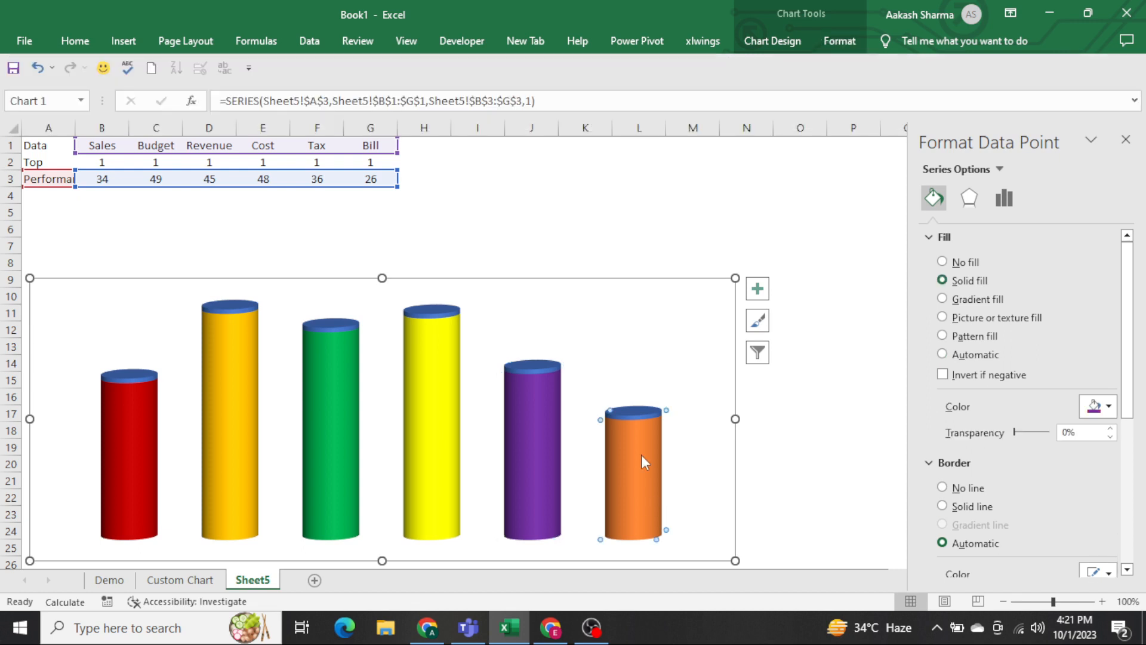
{"action": "left_click", "coordinate": [840, 41]}
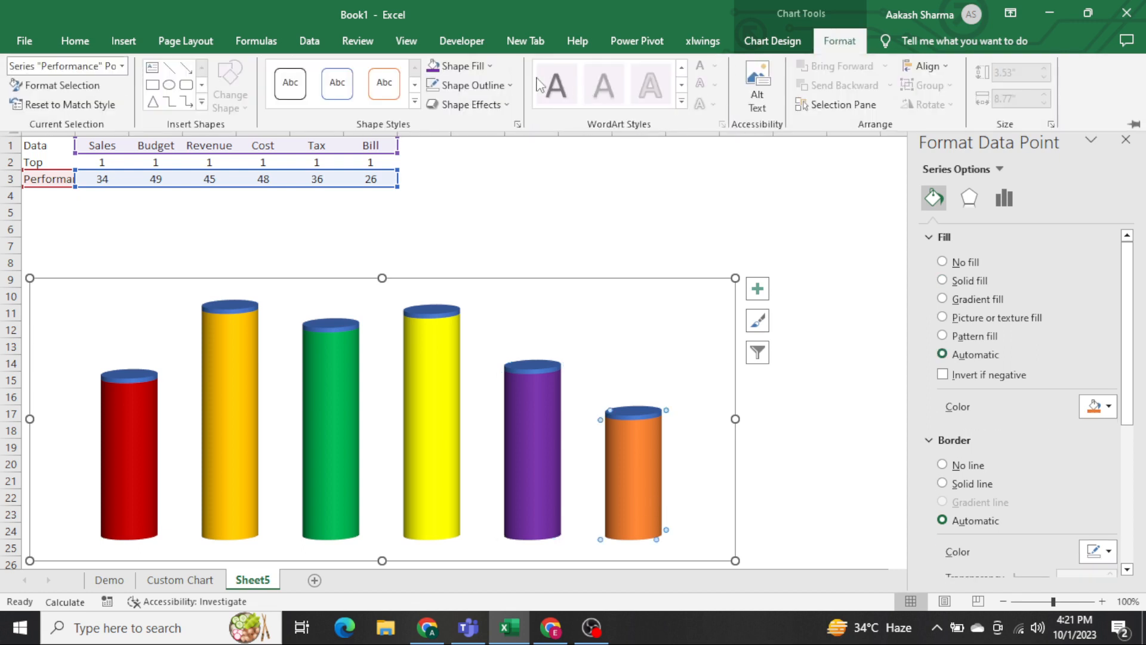
{"action": "left_click", "coordinate": [477, 66]}
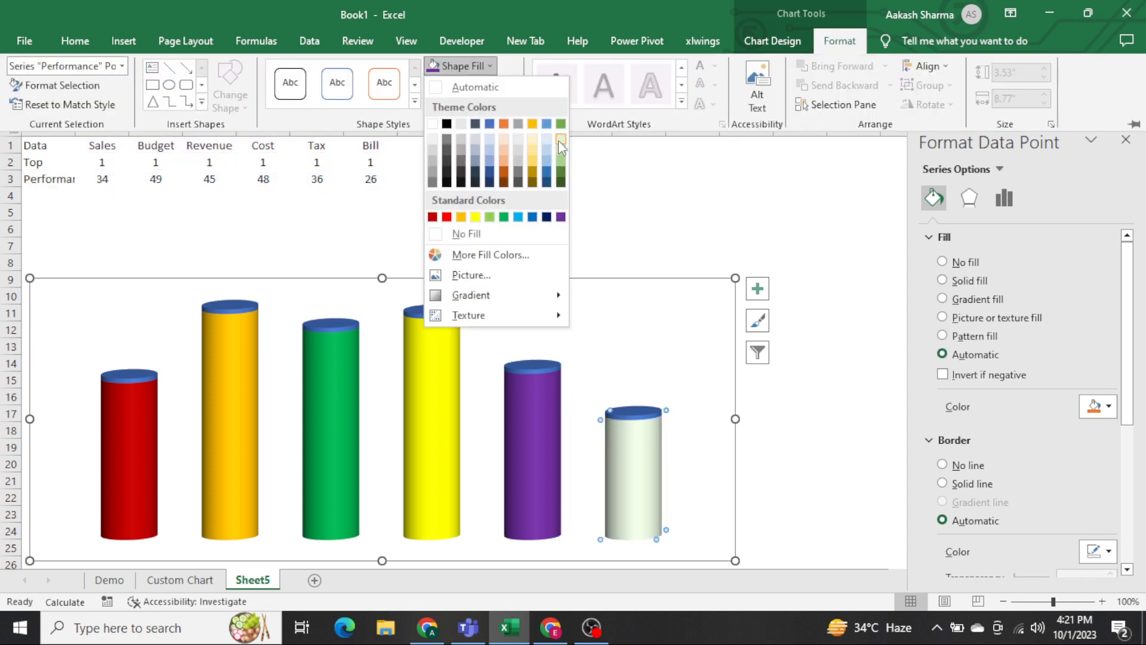
{"action": "left_click", "coordinate": [506, 156]}
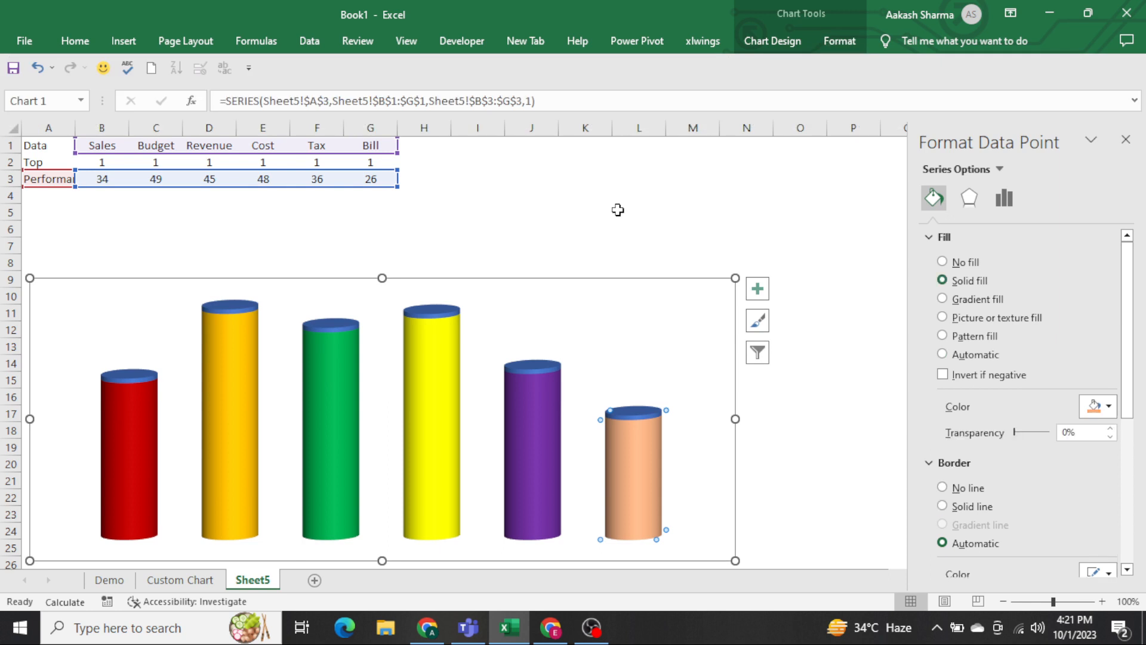
{"action": "left_click", "coordinate": [632, 287]}
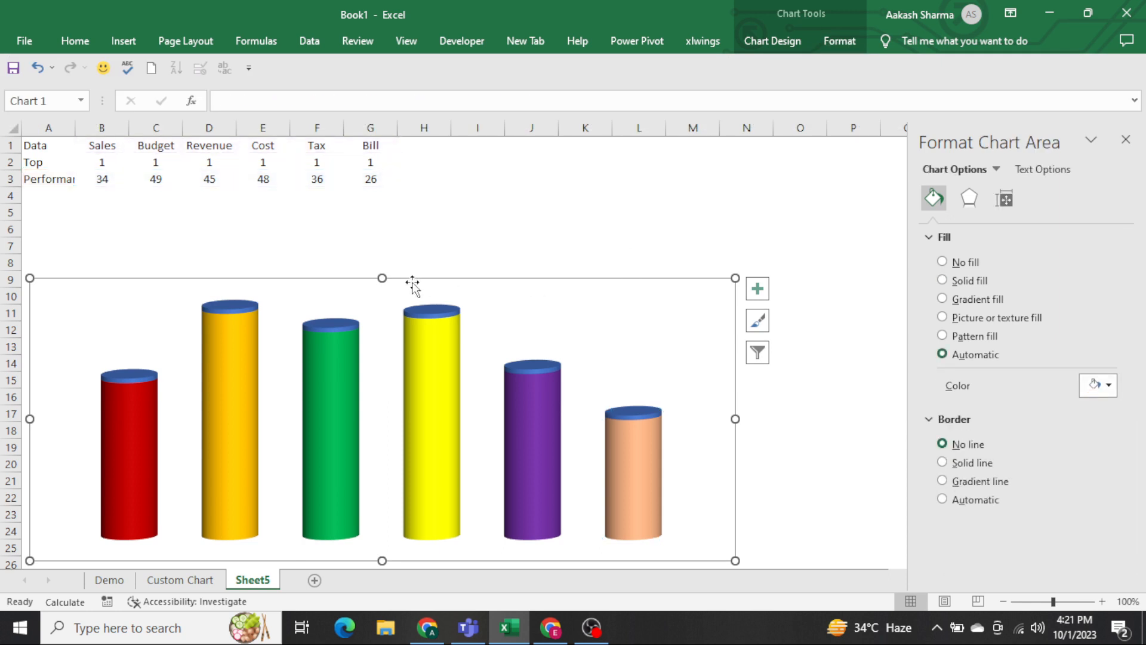
{"action": "left_click", "coordinate": [530, 247]}
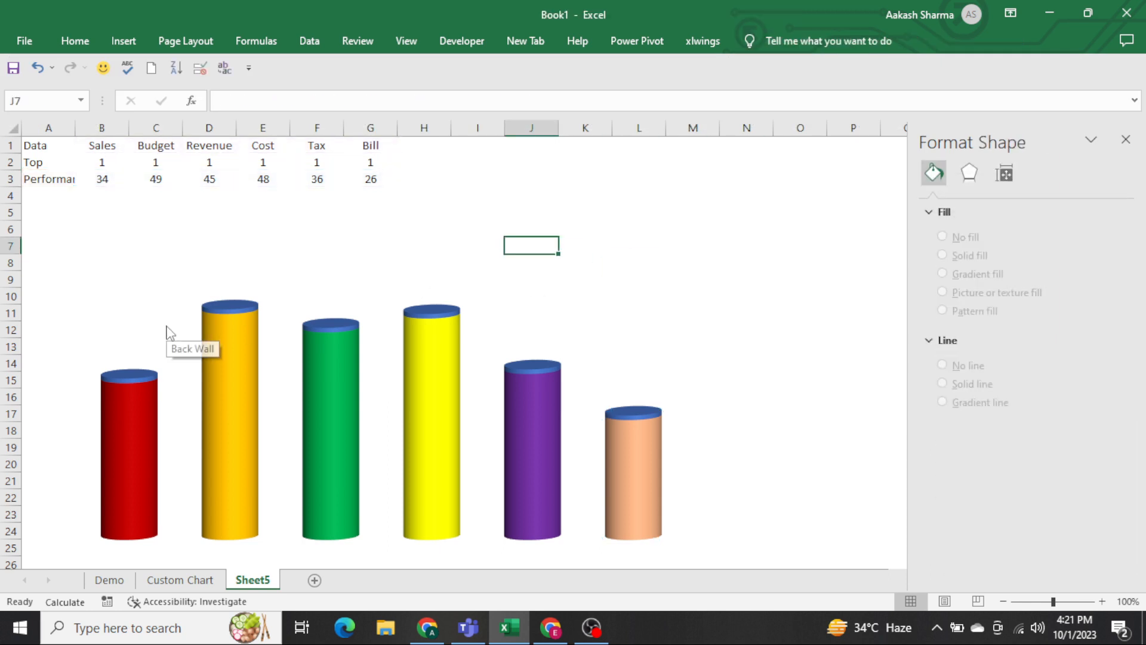
Compare the chart on Sheet5 with the finished example on the Custom Chart sheet.
{"action": "key", "text": "ctrl+Page_Up"}
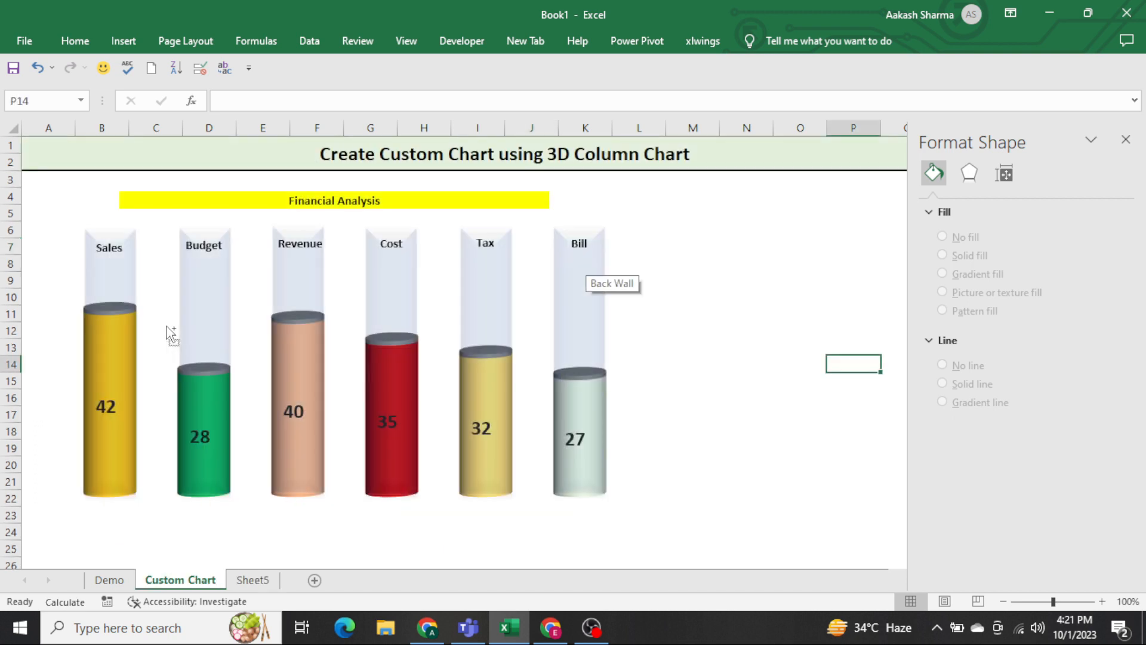
{"action": "key", "text": "ctrl+Page_Down"}
{"action": "key", "text": "ctrl+Page_Up"}
{"action": "key", "text": "ctrl+Page_Down"}
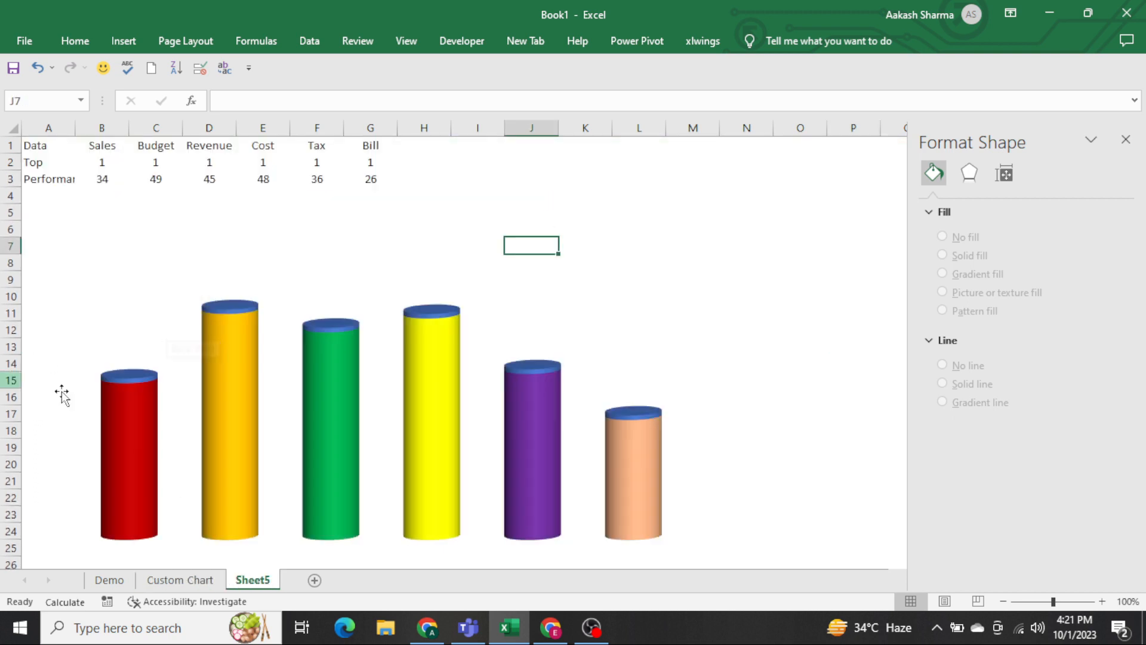
Apply a gradient fill to the Top series caps of the cylinders.
{"action": "left_click", "coordinate": [139, 378]}
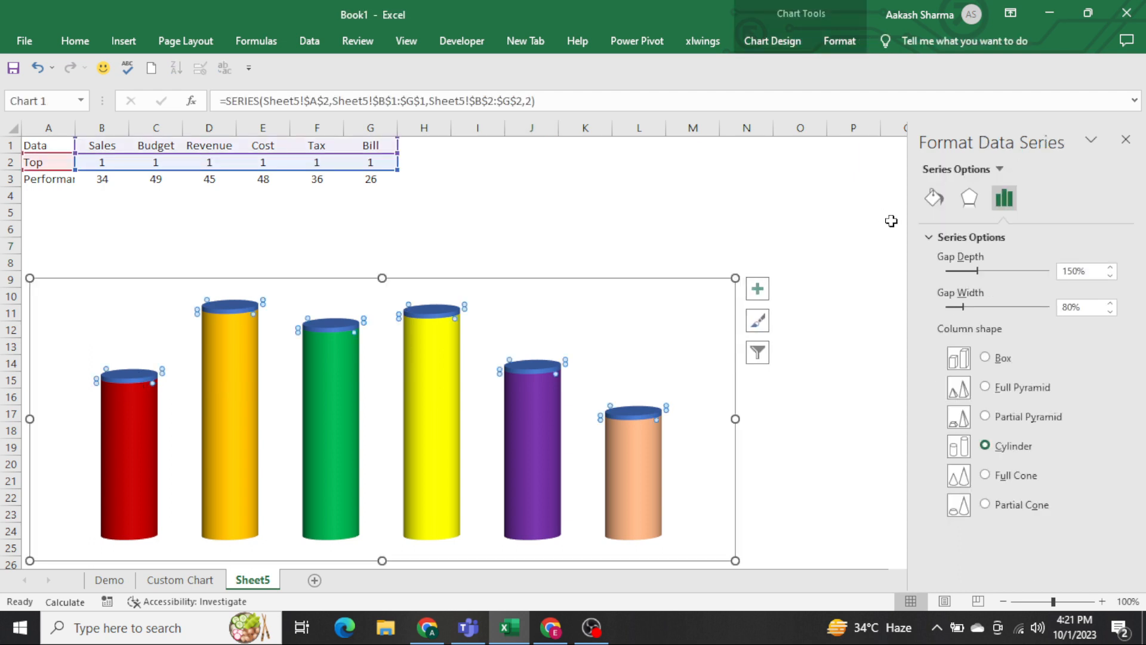
{"action": "left_click", "coordinate": [933, 198]}
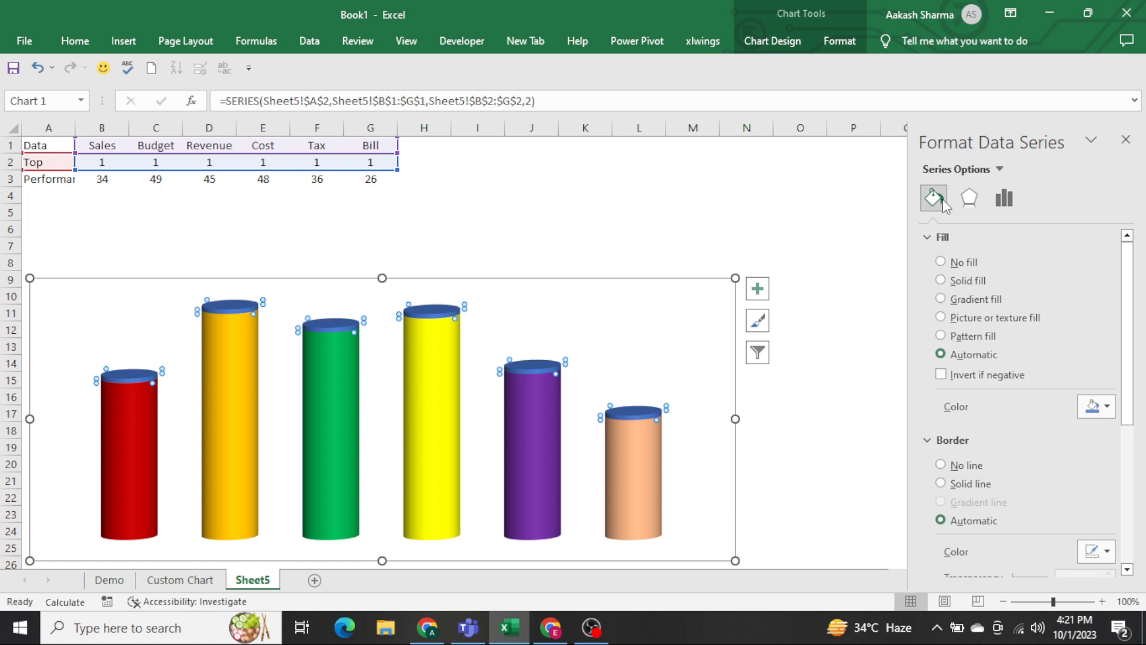
{"action": "left_click", "coordinate": [1125, 140]}
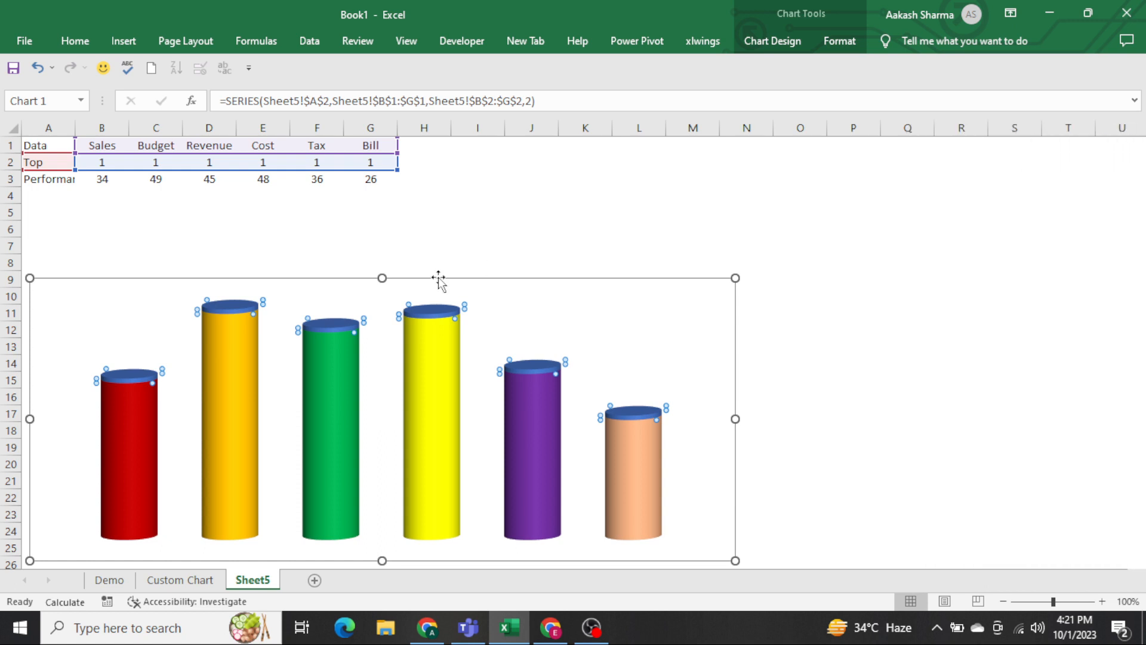
{"action": "right_click", "coordinate": [121, 381]}
{"action": "left_click", "coordinate": [185, 530]}
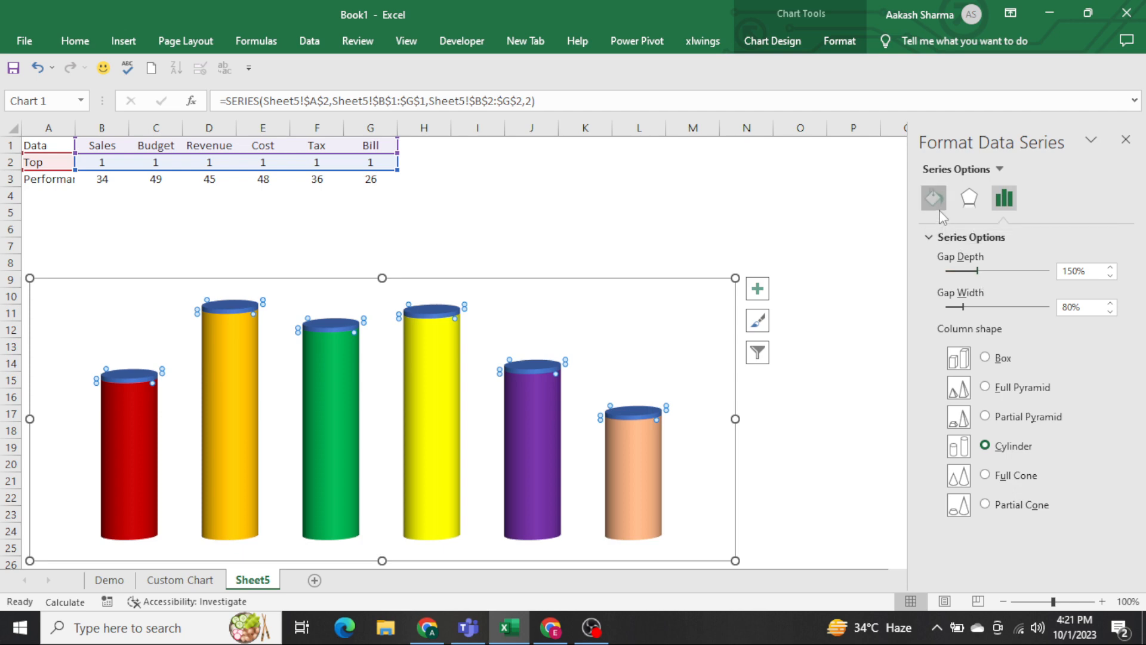
{"action": "left_click", "coordinate": [938, 206]}
{"action": "left_click", "coordinate": [972, 299]}
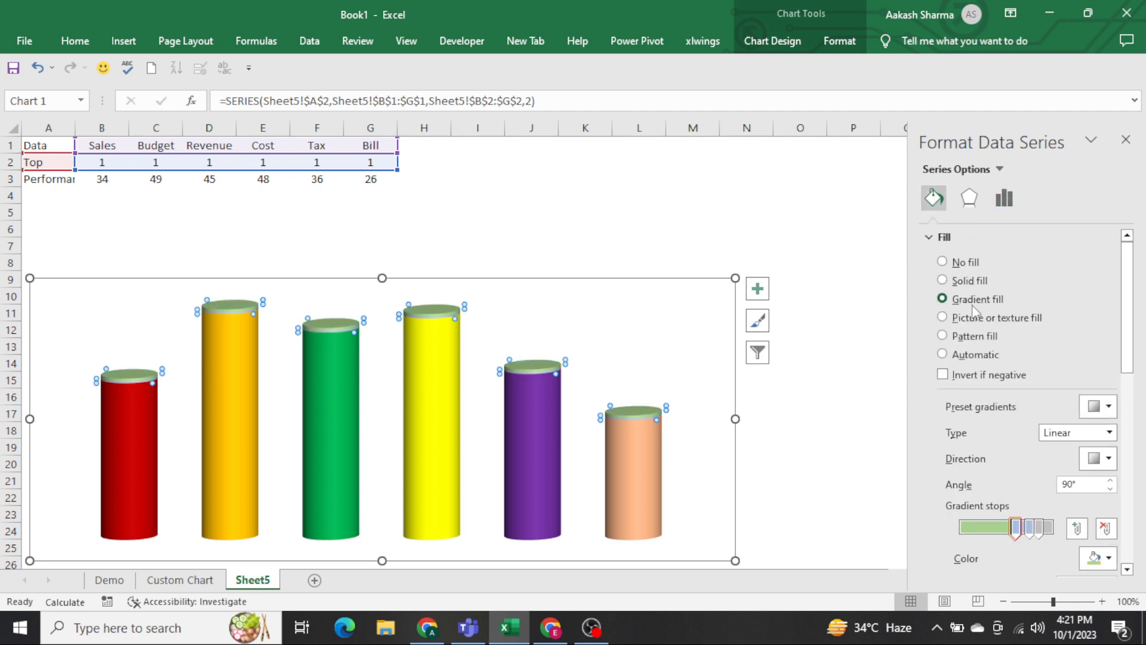
Colour the Top series' 60% gradient stop dark grey and rearrange the stops so that it sits at 89%.
{"action": "scroll", "coordinate": [1001, 392], "scroll_direction": "down", "scroll_amount": 3}
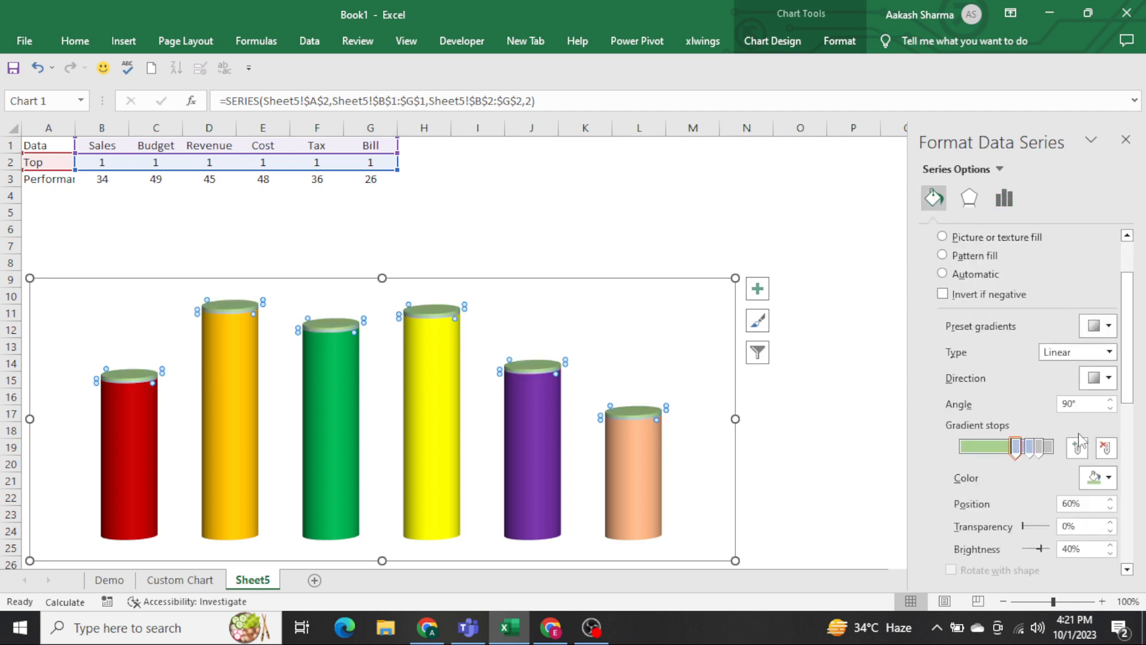
{"action": "left_click", "coordinate": [1099, 478]}
{"action": "left_click", "coordinate": [1007, 408]}
{"action": "left_click_drag", "start_coordinate": [1016, 448], "coordinate": [1042, 456]}
{"action": "left_click", "coordinate": [1026, 448]}
{"action": "left_click", "coordinate": [1039, 449]}
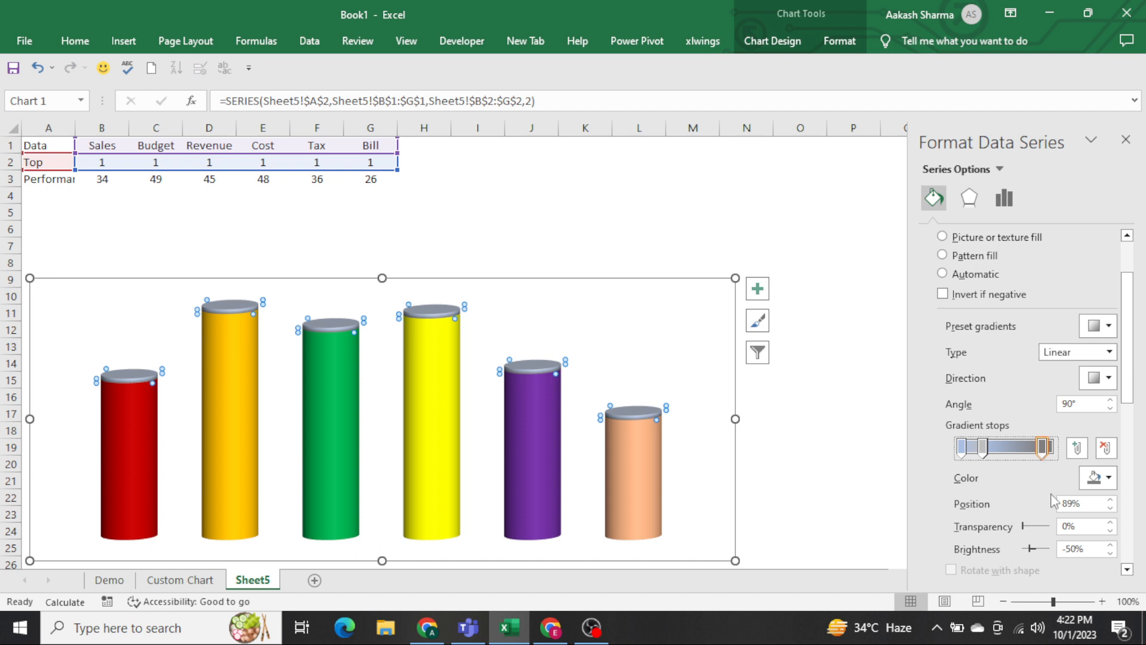
Set the Top series' 89% gradient stop to 100% transparency and 98% brightness, and deselect the chart.
{"action": "left_click_drag", "start_coordinate": [1023, 530], "coordinate": [1051, 532]}
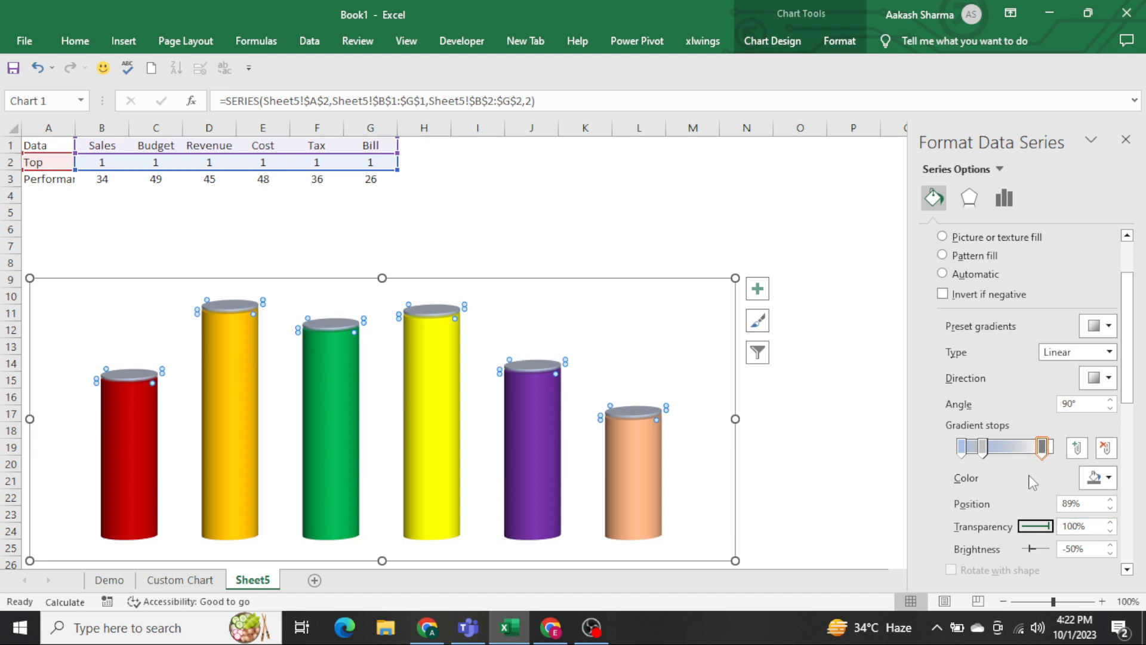
{"action": "scroll", "coordinate": [977, 323], "scroll_direction": "down", "scroll_amount": 3}
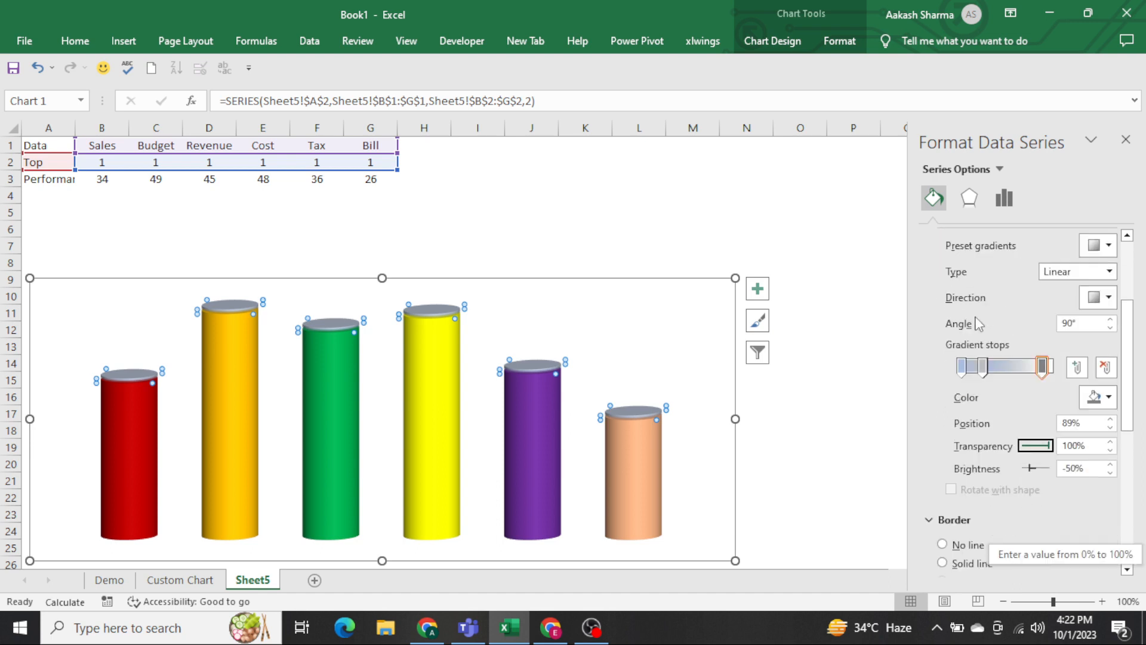
{"action": "left_click_drag", "start_coordinate": [1035, 470], "coordinate": [1056, 470]}
{"action": "left_click", "coordinate": [807, 257]}
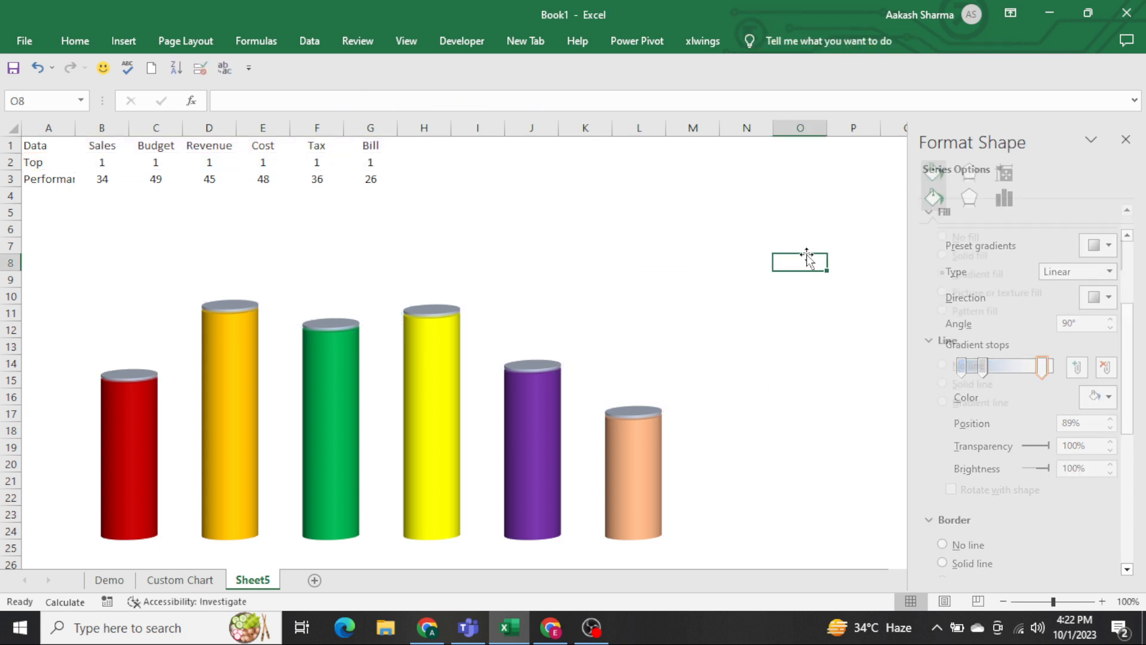
Set the transparency of the Top series' 89% gradient stop to 20%.
{"action": "left_click", "coordinate": [677, 321]}
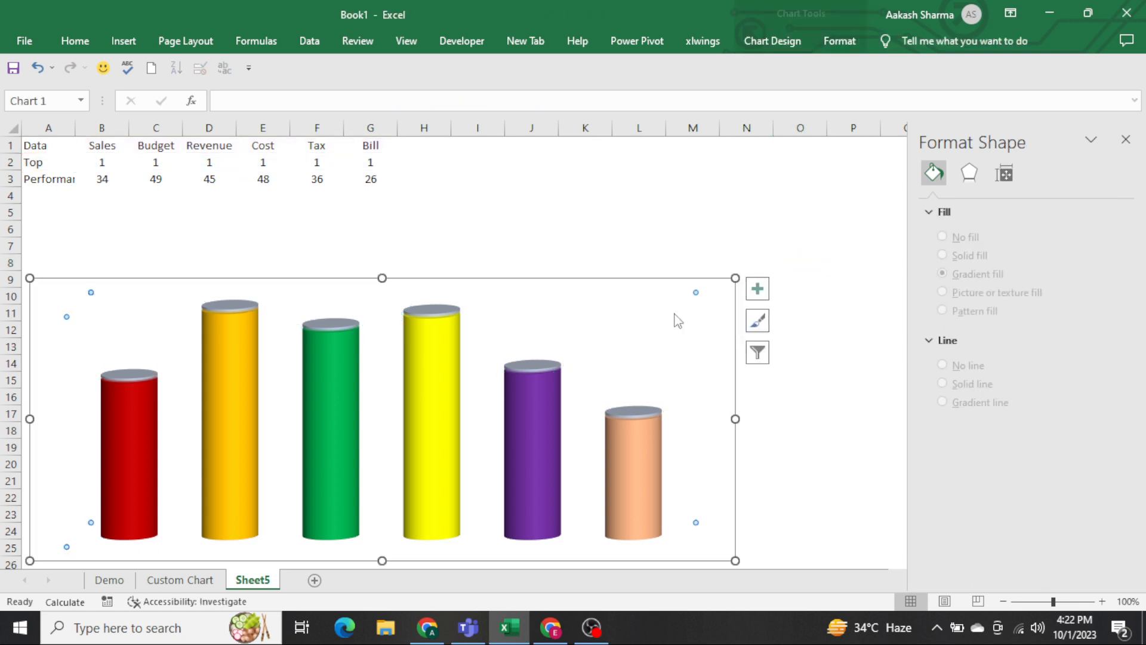
{"action": "left_click", "coordinate": [233, 310]}
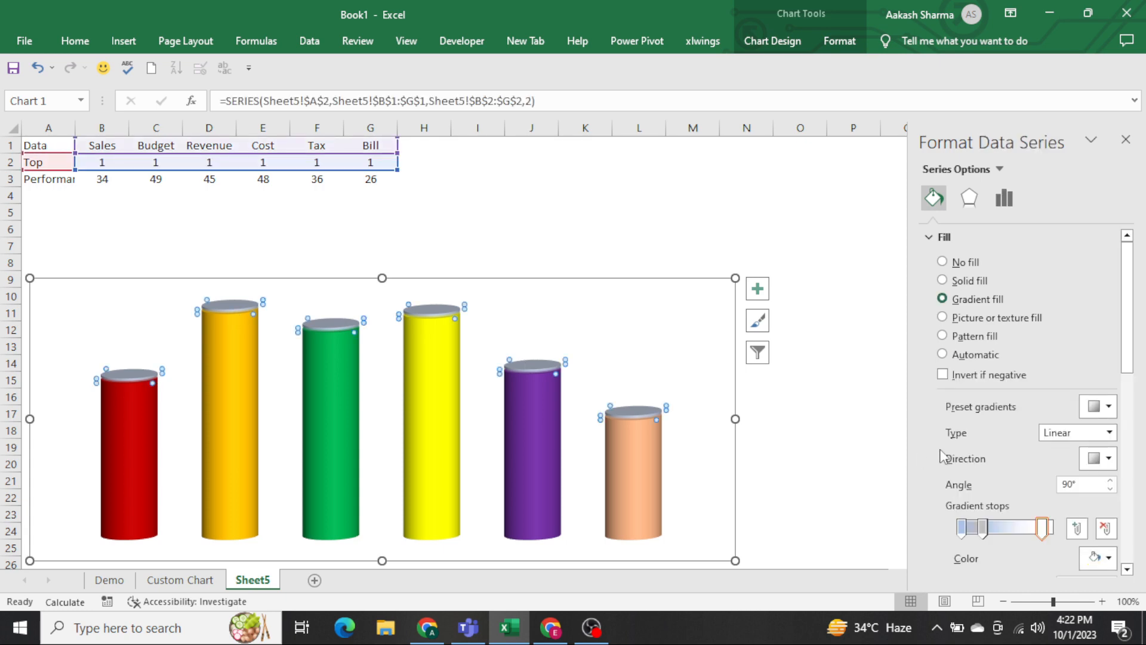
{"action": "scroll", "coordinate": [1046, 473], "scroll_direction": "down", "scroll_amount": 3}
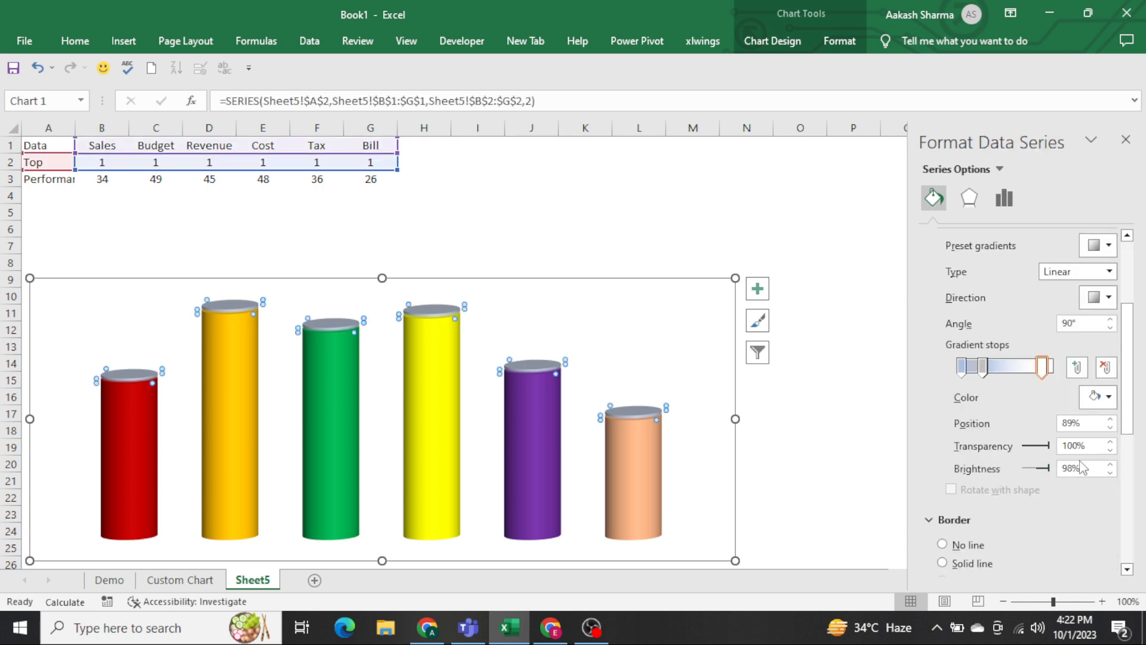
{"action": "left_click_drag", "start_coordinate": [1097, 447], "coordinate": [943, 437]}
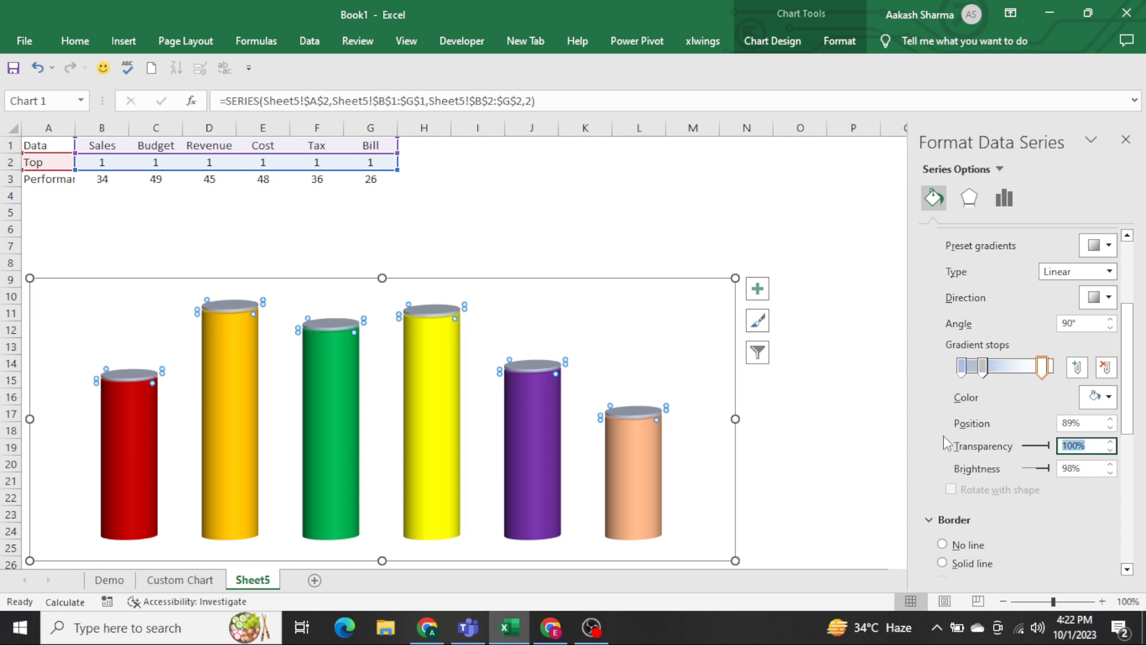
{"action": "key", "text": "BackSpace"}
{"action": "type", "text": "10"}
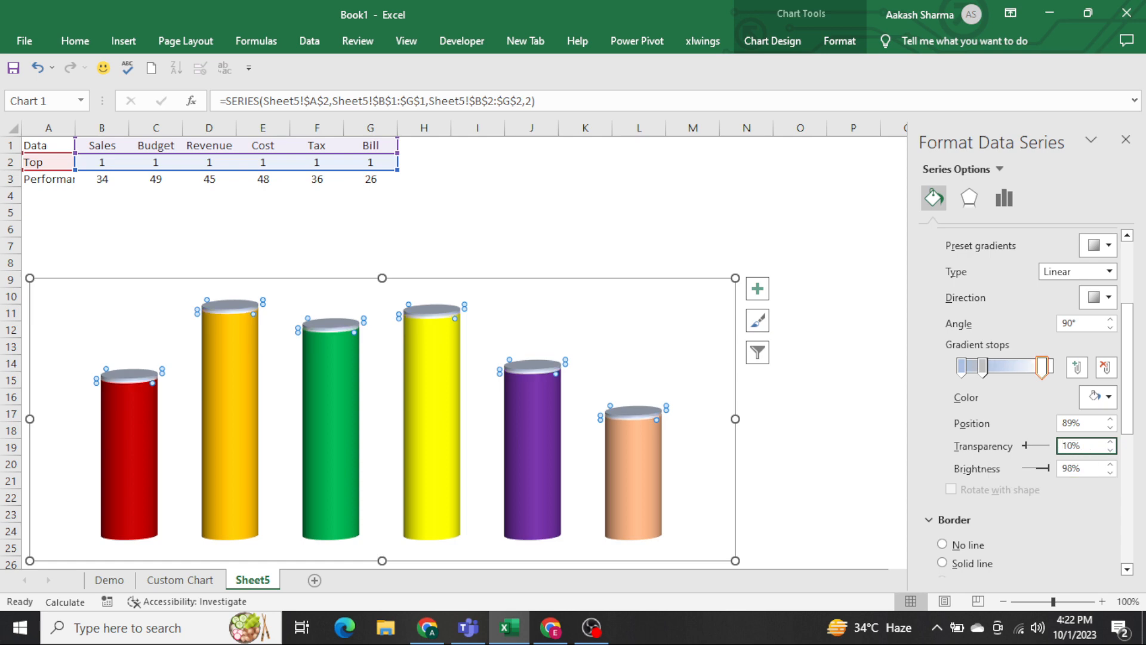
{"action": "type", "text": "0"}
{"action": "key", "text": "Return"}
Recolour the Top series' 89% gradient stop very dark grey and rearrange the stops with it near the start and the light grey one at 75%.
{"action": "left_click", "coordinate": [1103, 397]}
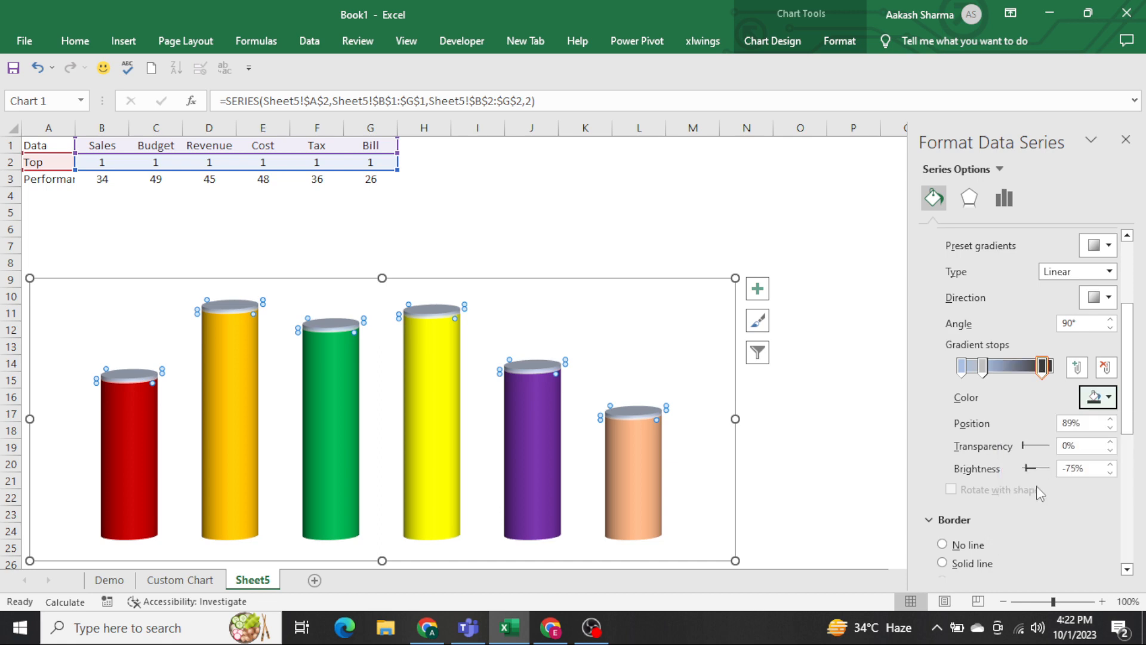
{"action": "left_click", "coordinate": [1036, 488]}
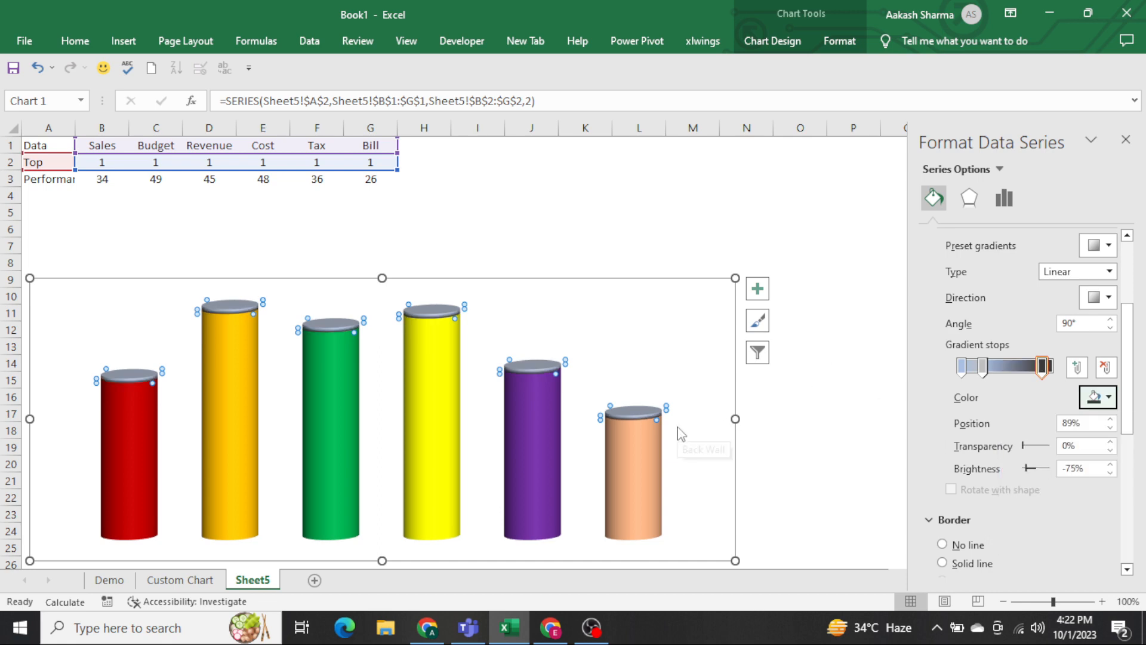
{"action": "mouse_move", "coordinate": [1040, 372]}
{"action": "left_mouse_down"}
{"action": "mouse_move", "coordinate": [972, 370]}
{"action": "mouse_move", "coordinate": [1031, 371]}
{"action": "left_mouse_up"}
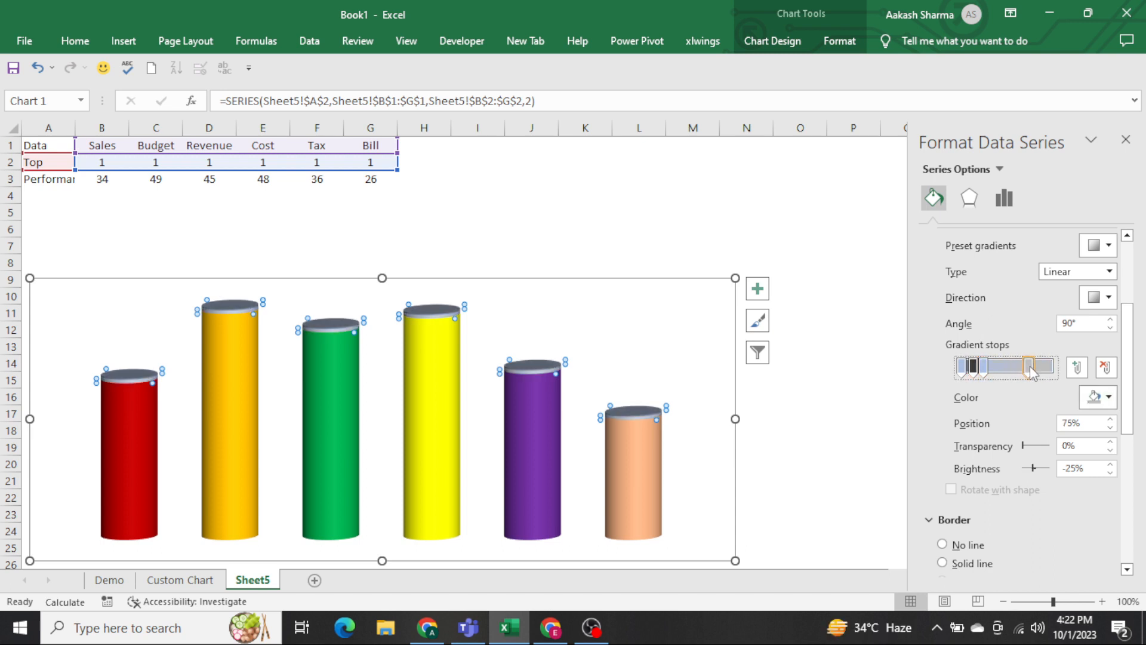
{"action": "left_click", "coordinate": [724, 209]}
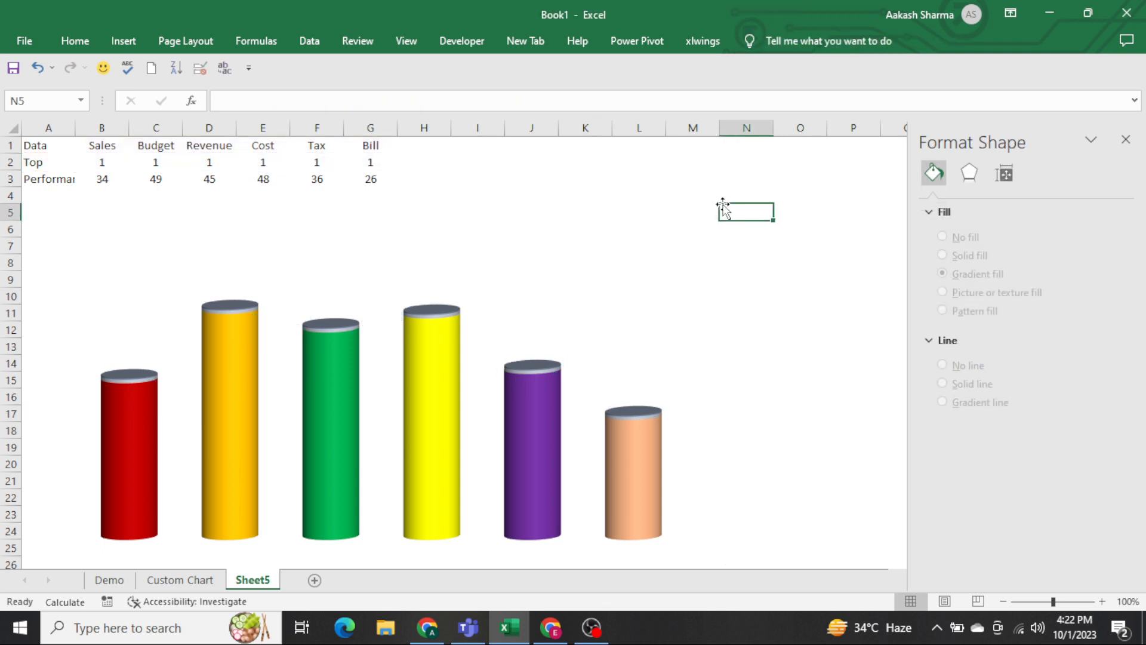
{"action": "left_click", "coordinate": [649, 312]}
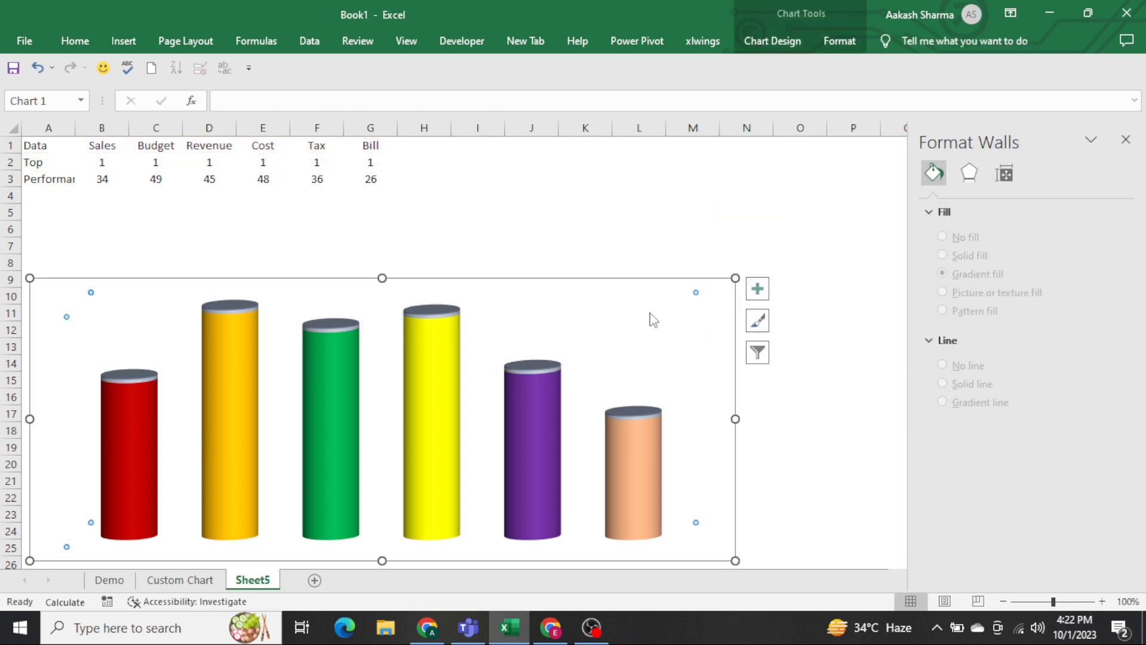
{"action": "left_click", "coordinate": [706, 281]}
{"action": "left_click", "coordinate": [742, 244]}
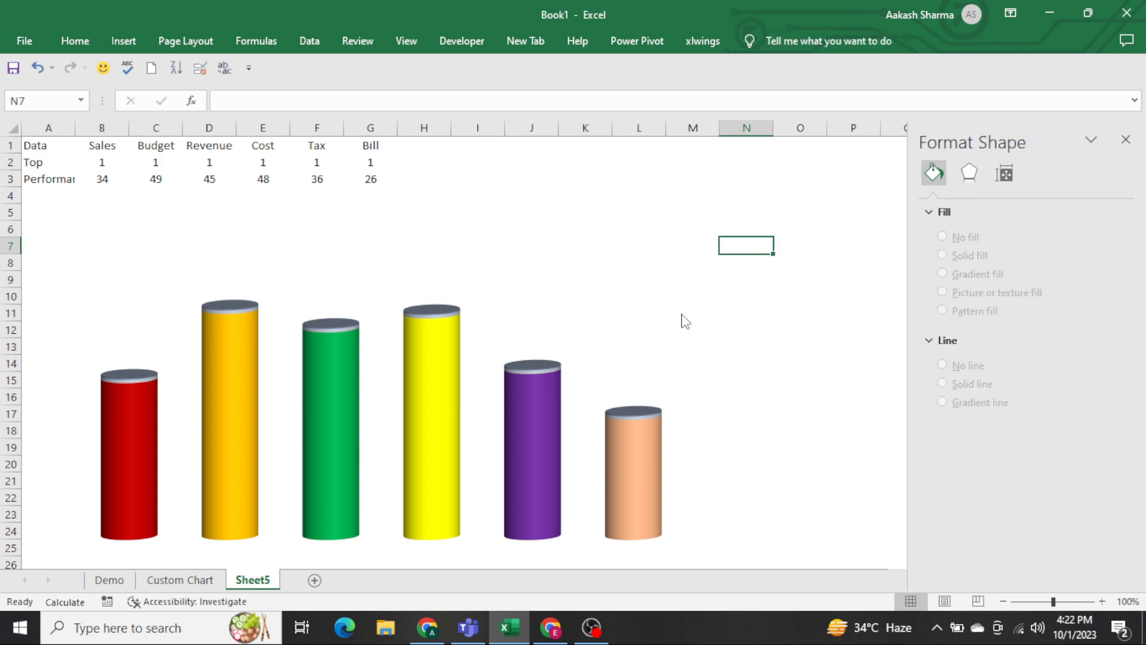
Apply an outer shadow preset to the chart's back wall and deselect the chart.
{"action": "left_click", "coordinate": [684, 321]}
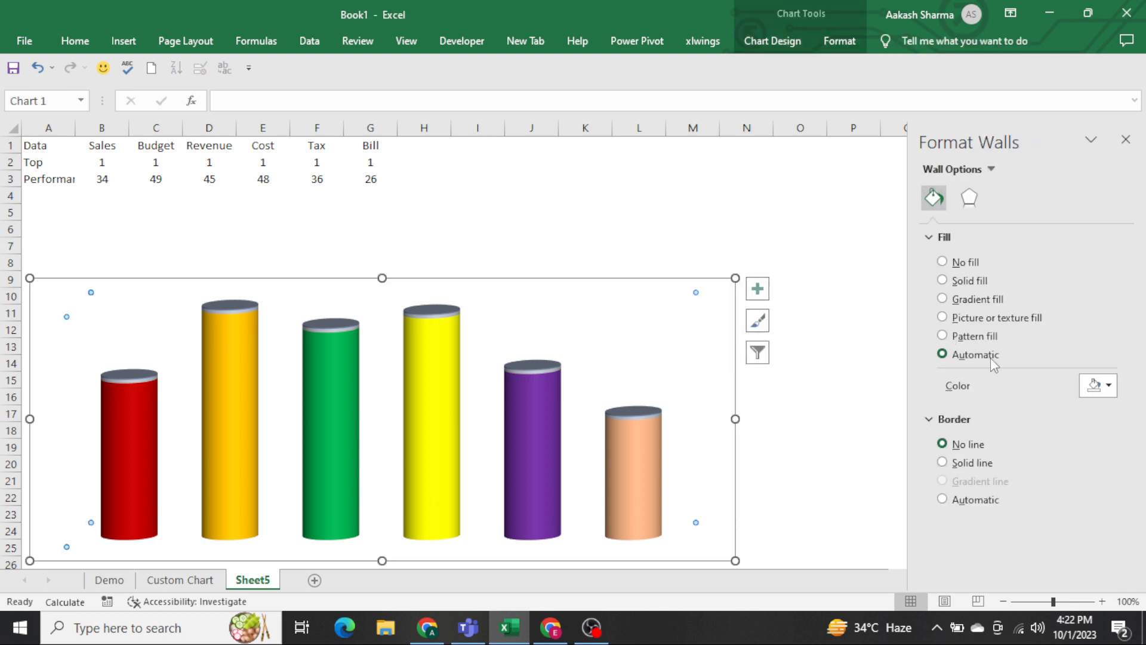
{"action": "left_click", "coordinate": [969, 197]}
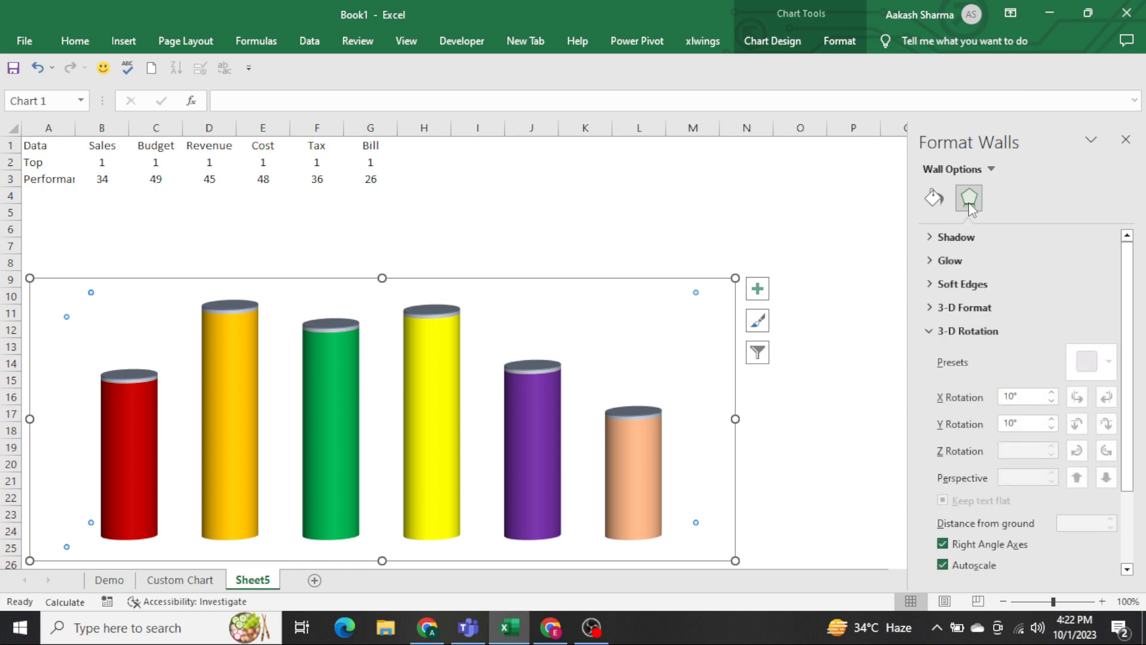
{"action": "left_click", "coordinate": [927, 332]}
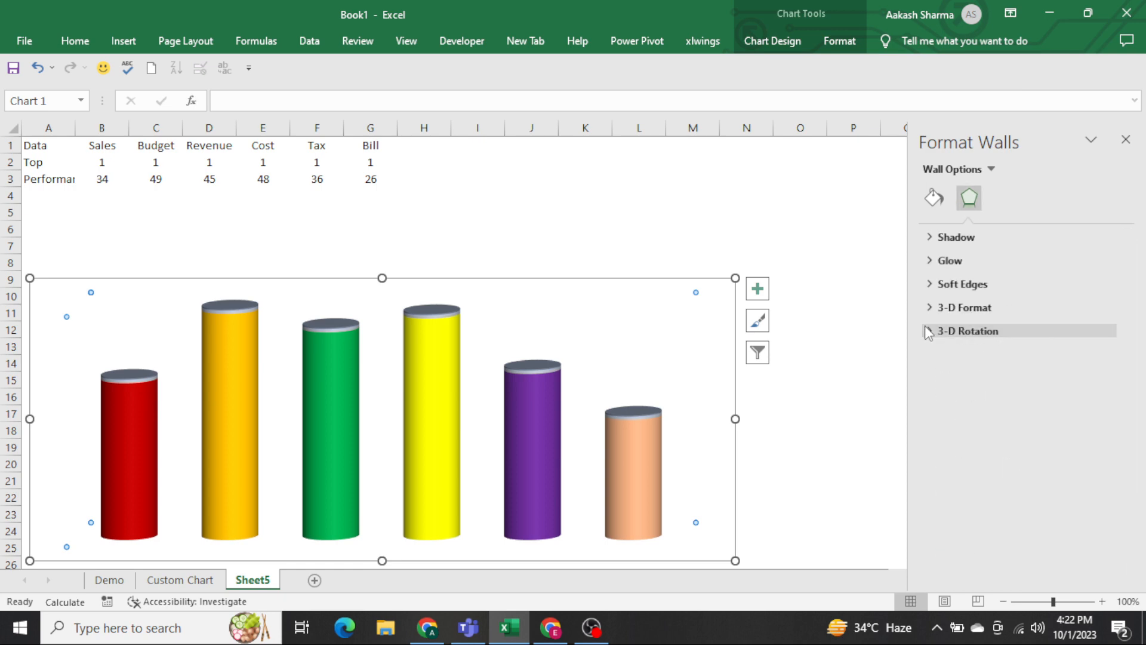
{"action": "left_click", "coordinate": [934, 260]}
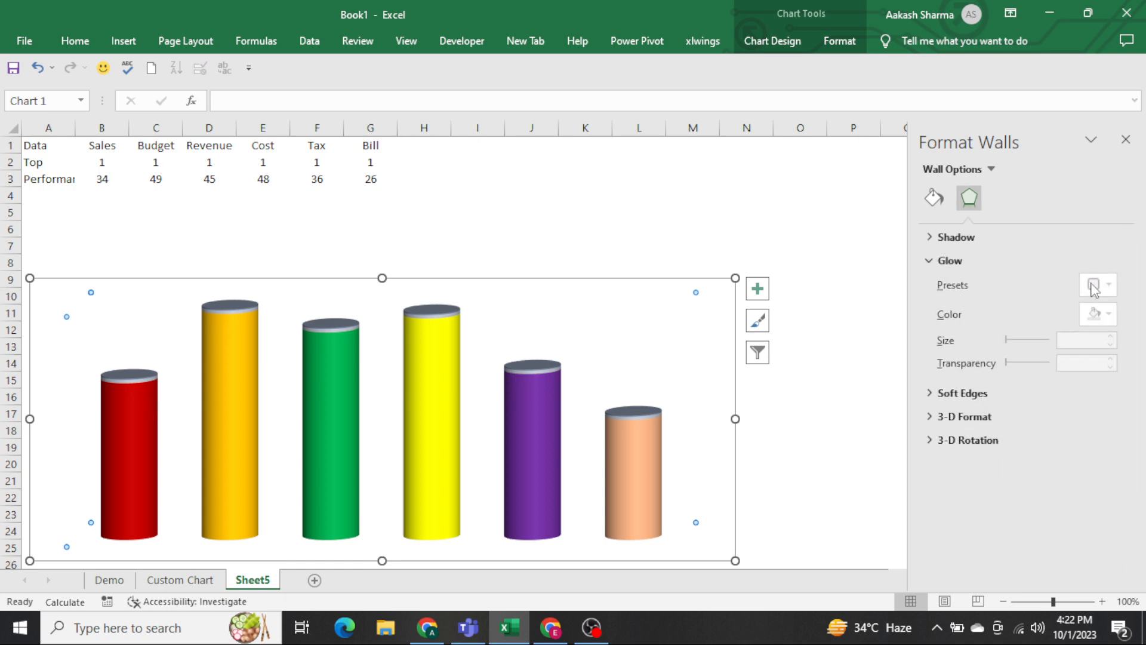
{"action": "left_click", "coordinate": [938, 240]}
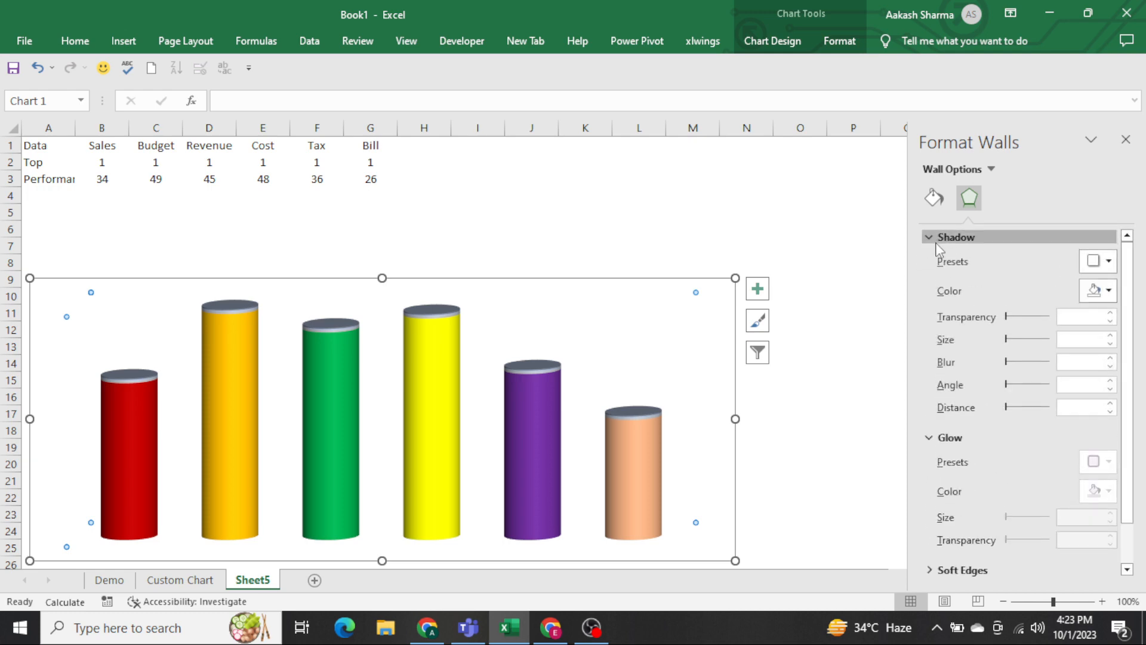
{"action": "left_click", "coordinate": [936, 239]}
{"action": "left_click", "coordinate": [936, 238]}
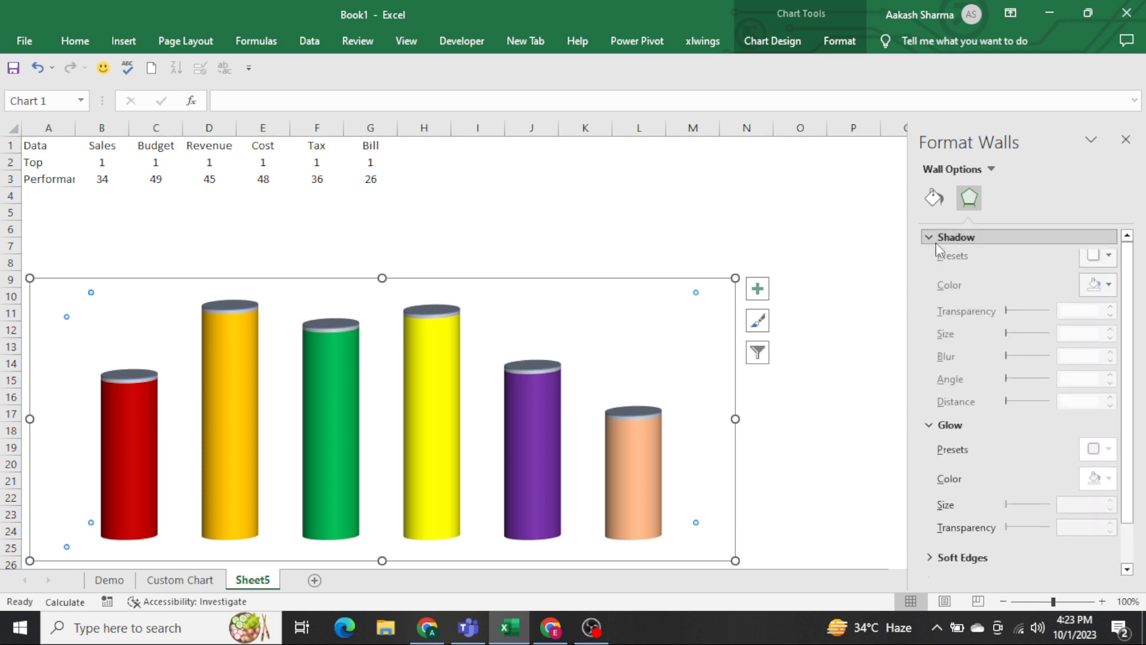
{"action": "left_click", "coordinate": [1100, 261]}
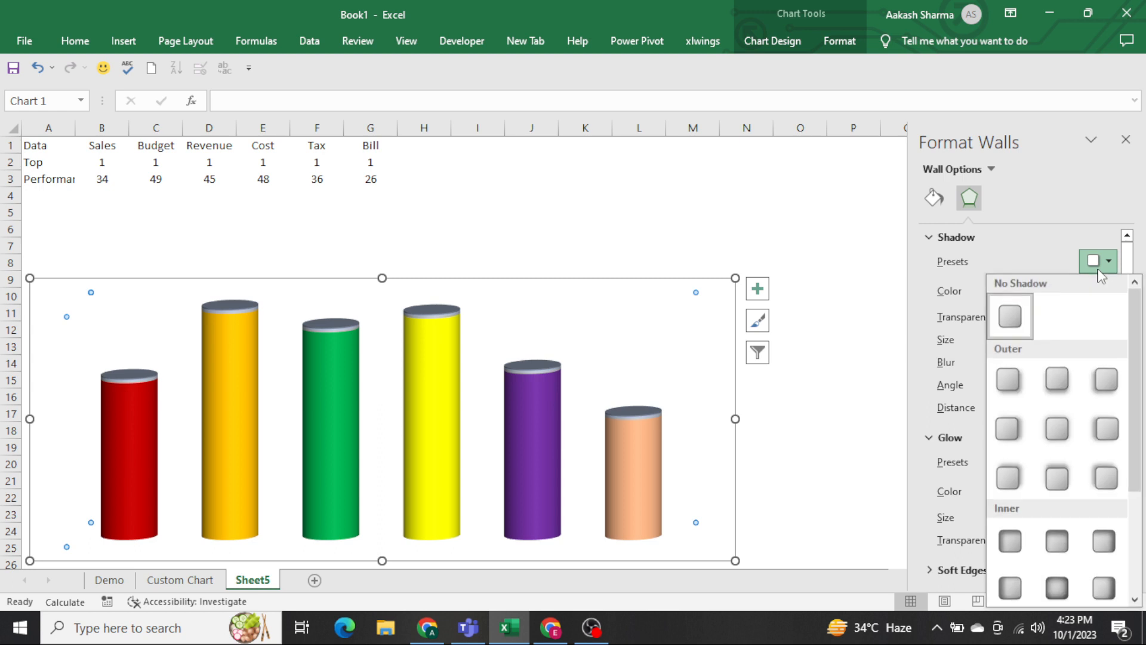
{"action": "left_click", "coordinate": [1016, 425]}
{"action": "left_click", "coordinate": [854, 352]}
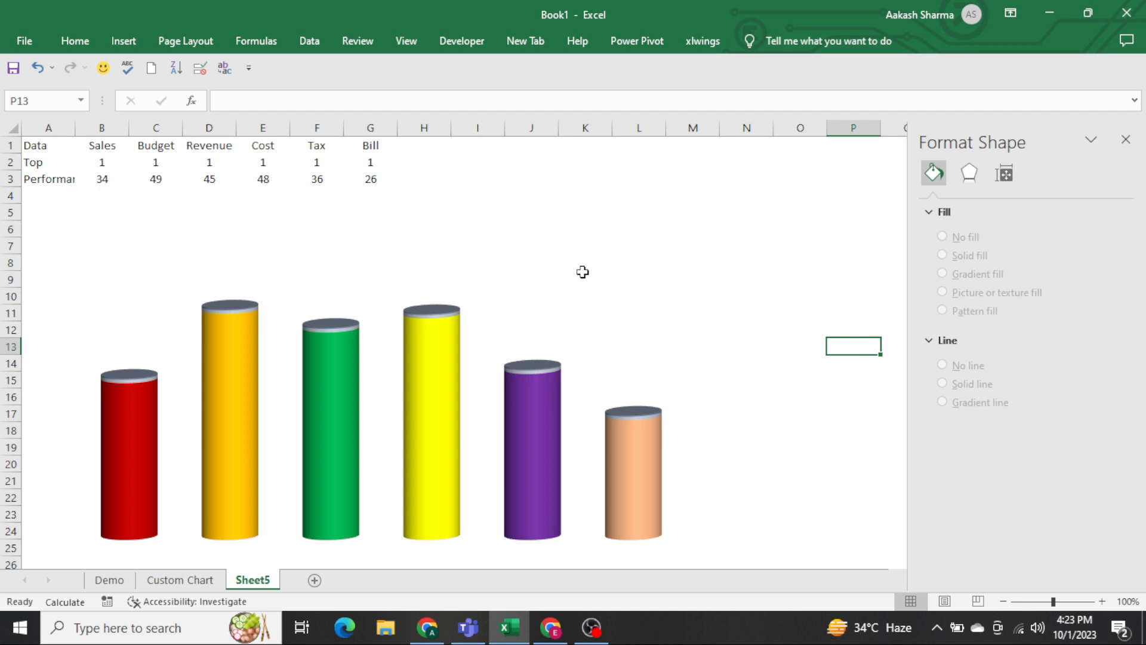
{"action": "left_click", "coordinate": [552, 264]}
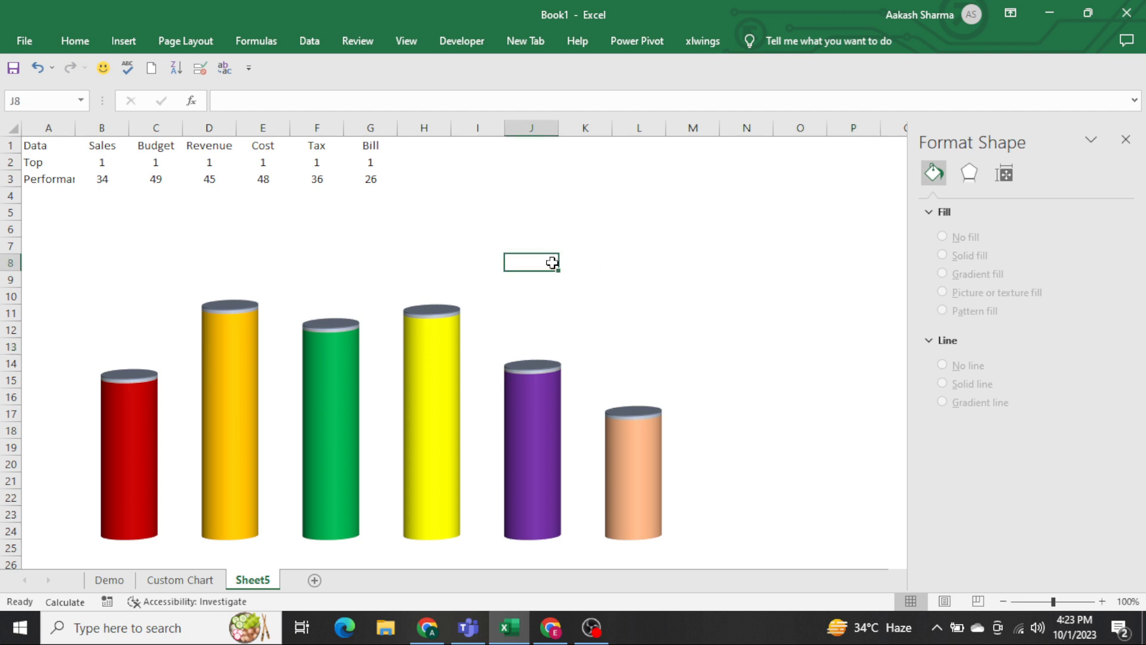
{"action": "left_click", "coordinate": [655, 258]}
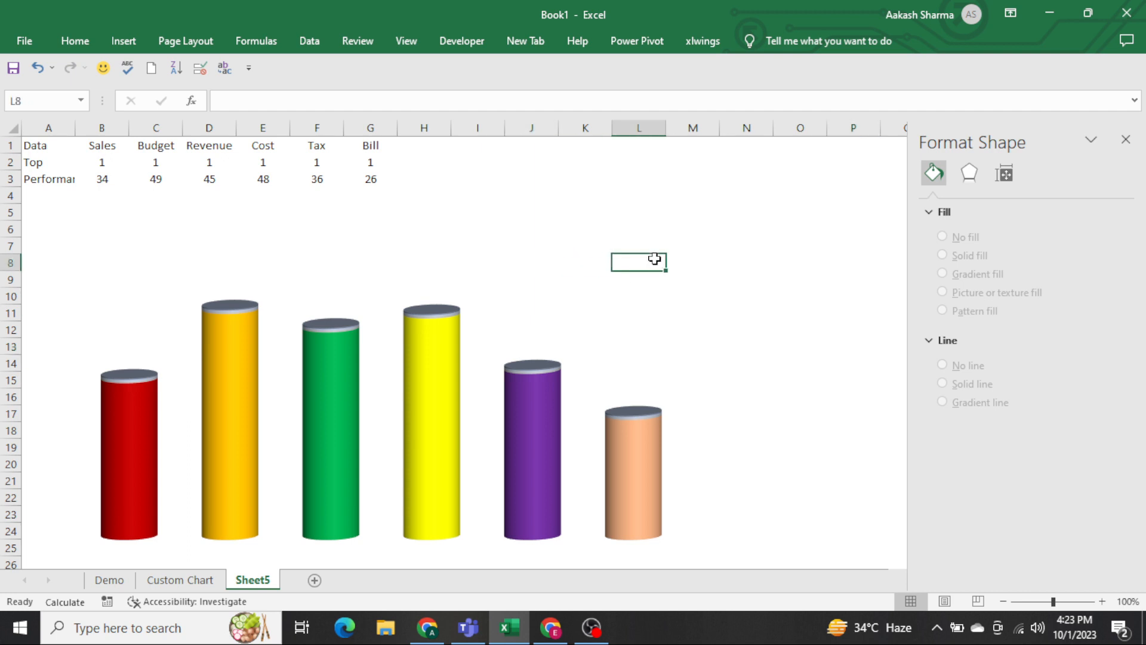
Check the finished Custom Chart sheet, add data labels to the Sheet5 chart, and remove the Top series' labels.
{"action": "key", "text": "ctrl+Page_Up"}
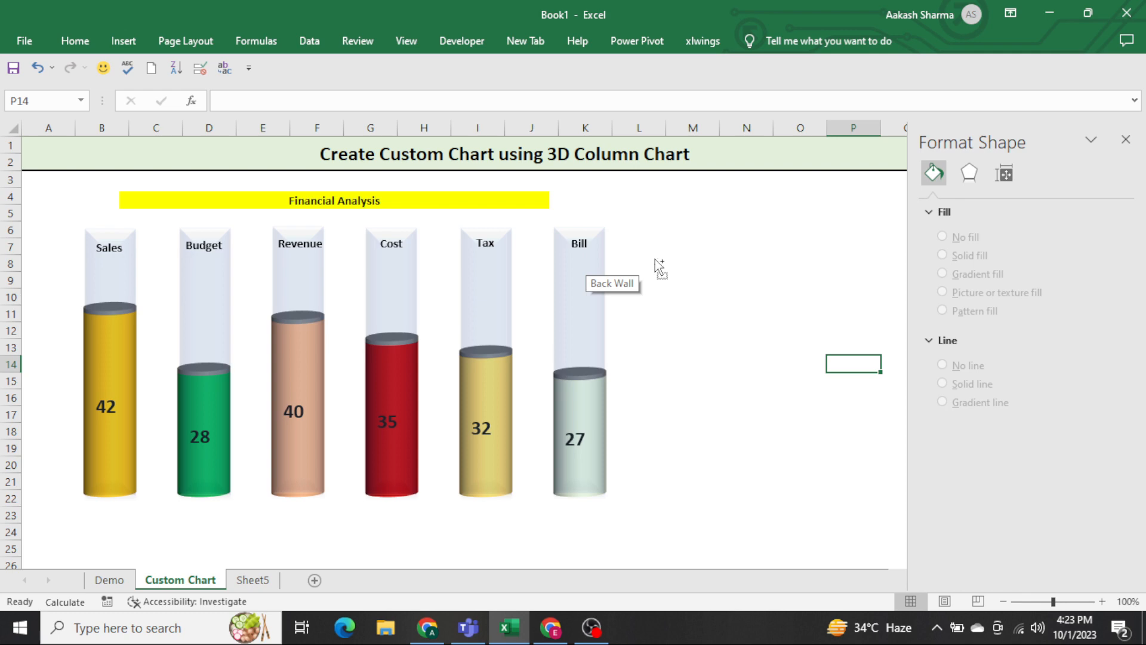
{"action": "key", "text": "ctrl+Page_Down"}
{"action": "left_click", "coordinate": [637, 305]}
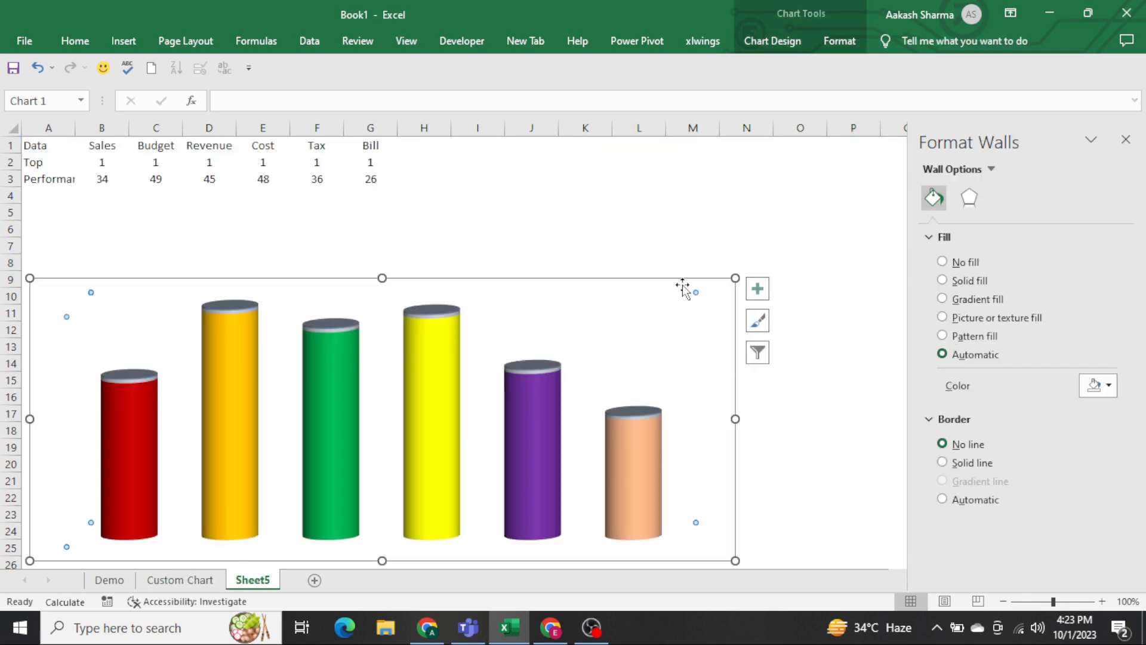
{"action": "left_click", "coordinate": [757, 289]}
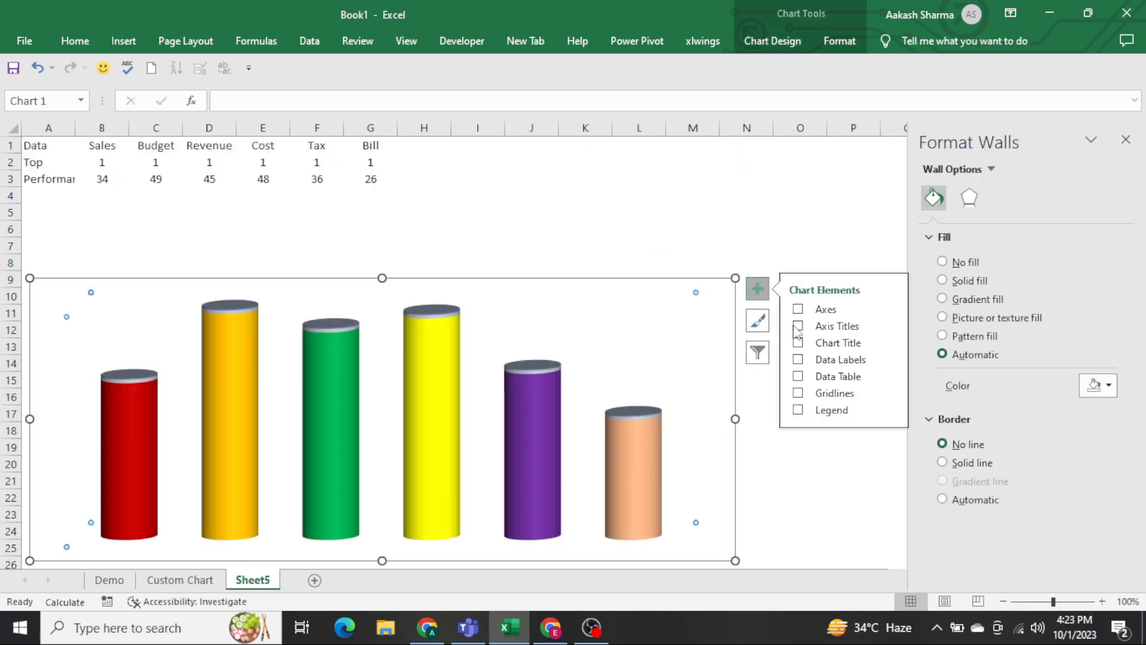
{"action": "left_click", "coordinate": [798, 359]}
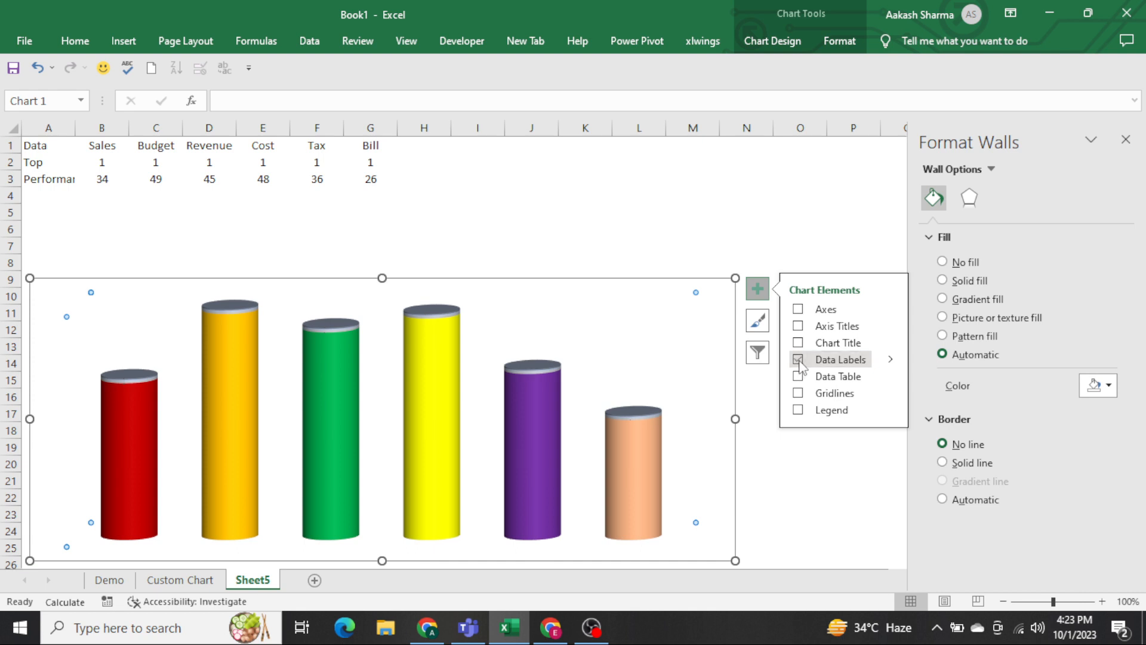
{"action": "left_click", "coordinate": [659, 267]}
{"action": "left_click", "coordinate": [424, 317]}
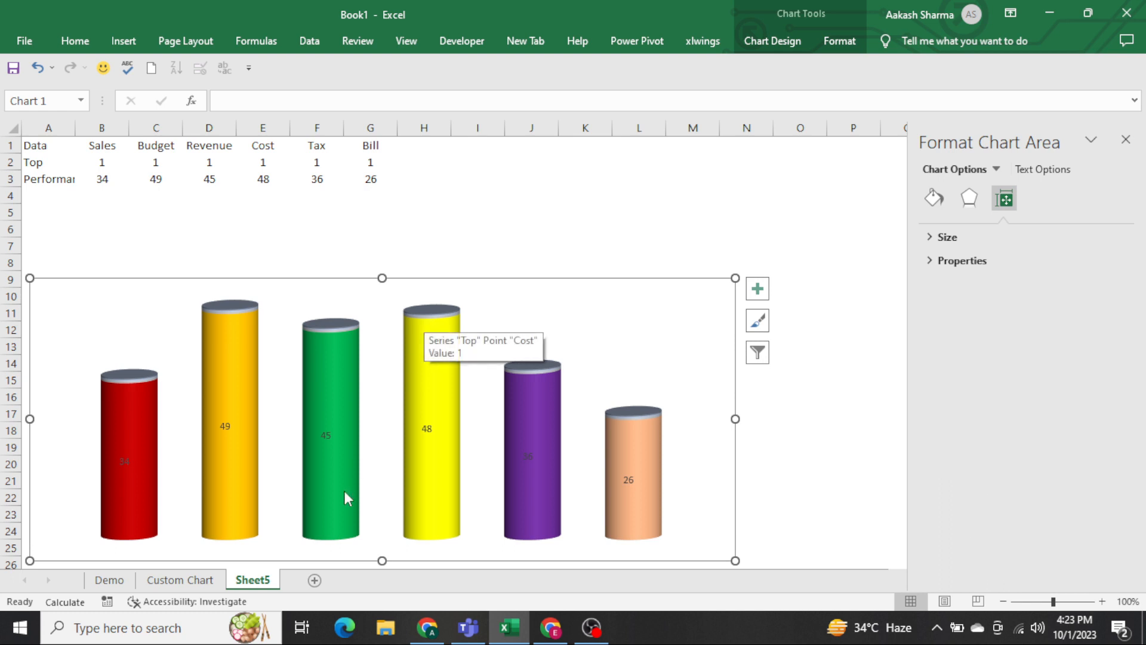
Enlarge the Performance series' data labels to font size 28.
{"action": "left_click", "coordinate": [225, 426]}
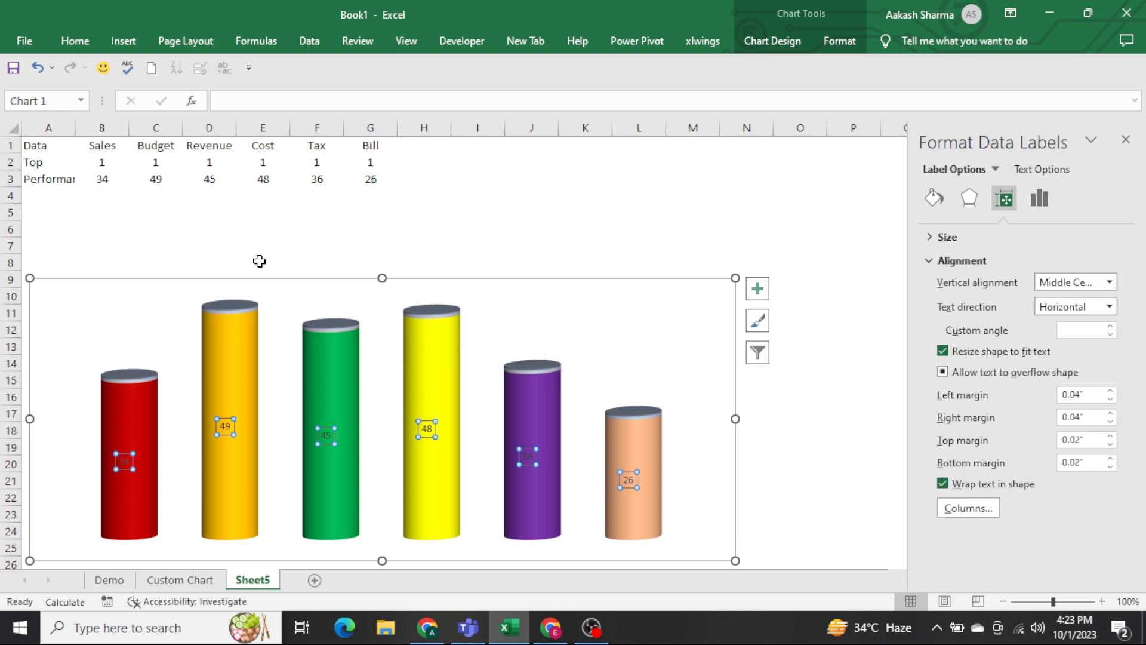
{"action": "left_click", "coordinate": [74, 40]}
{"action": "left_click", "coordinate": [241, 73]}
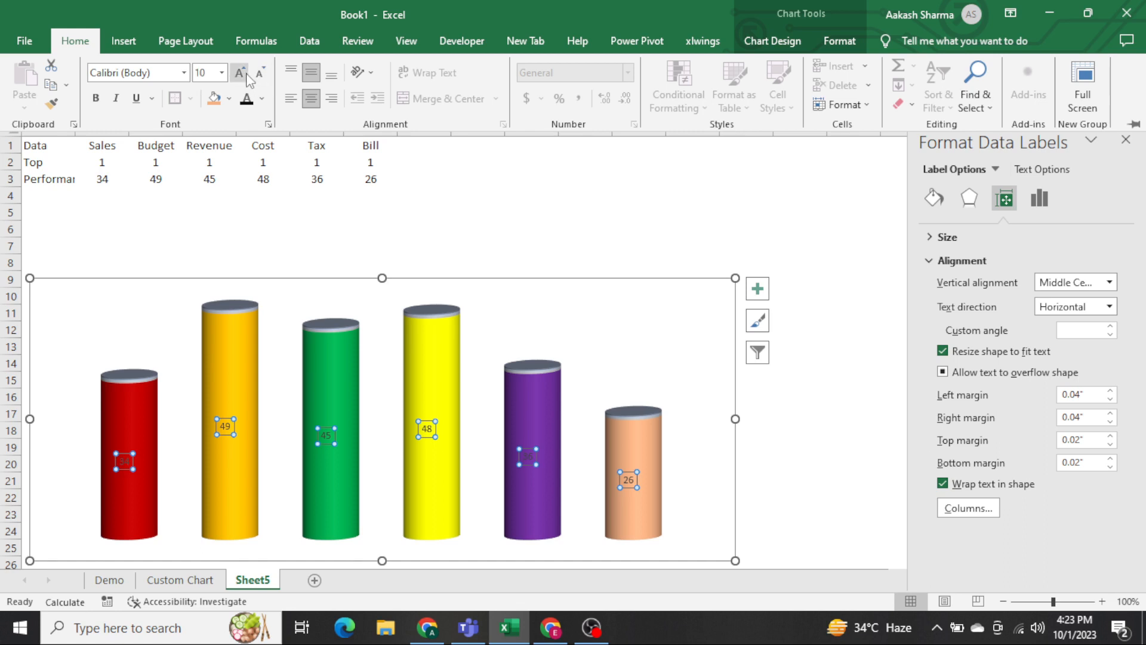
{"action": "left_click", "coordinate": [242, 72]}
{"action": "left_click", "coordinate": [242, 73]}
{"action": "left_click", "coordinate": [242, 73]}
{"action": "left_click", "coordinate": [242, 72]}
{"action": "left_click", "coordinate": [242, 73]}
{"action": "left_click", "coordinate": [242, 73]}
{"action": "left_click", "coordinate": [241, 73]}
{"action": "left_click", "coordinate": [242, 73]}
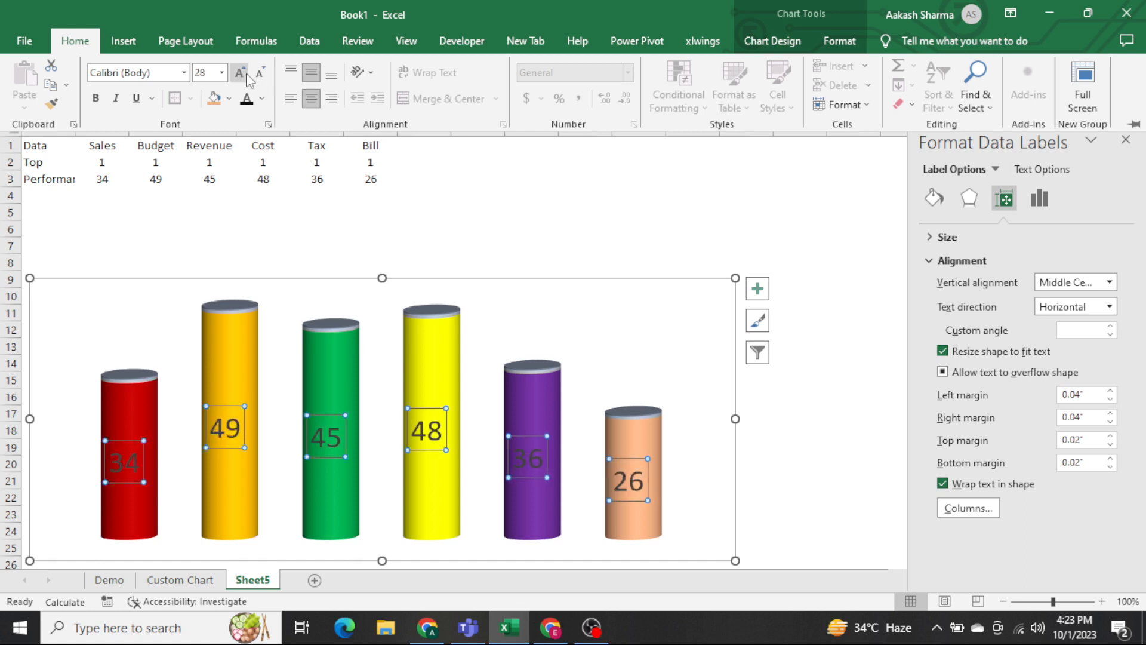
Make the Performance series' data labels near-black and bold, and deselect the chart.
{"action": "left_click", "coordinate": [261, 98]}
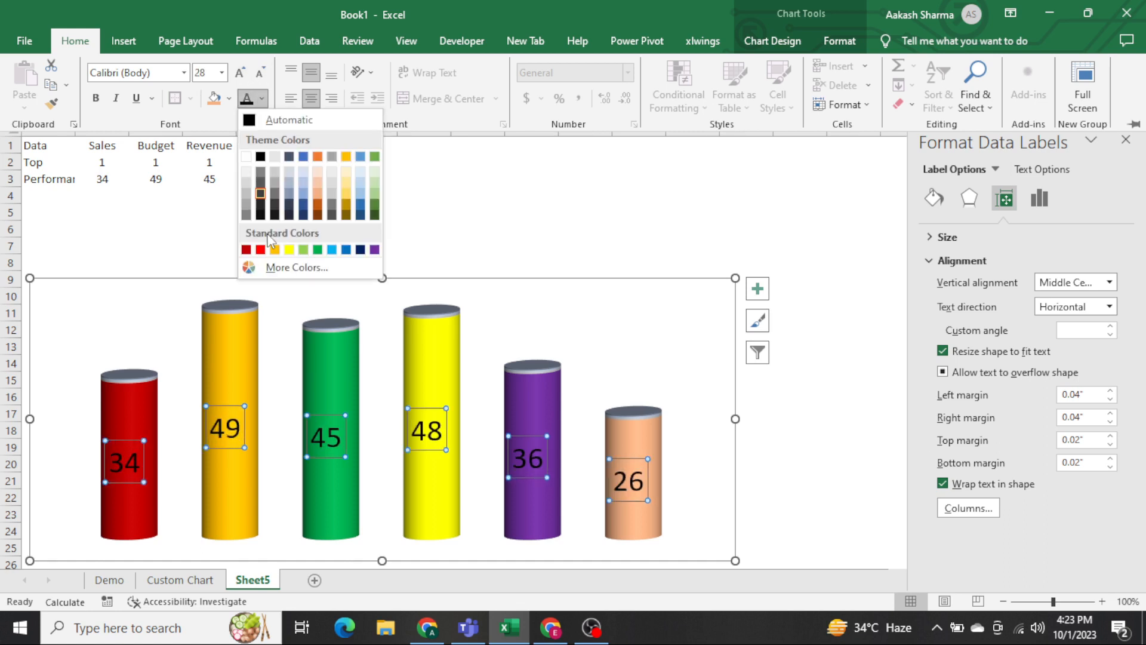
{"action": "left_click", "coordinate": [260, 215]}
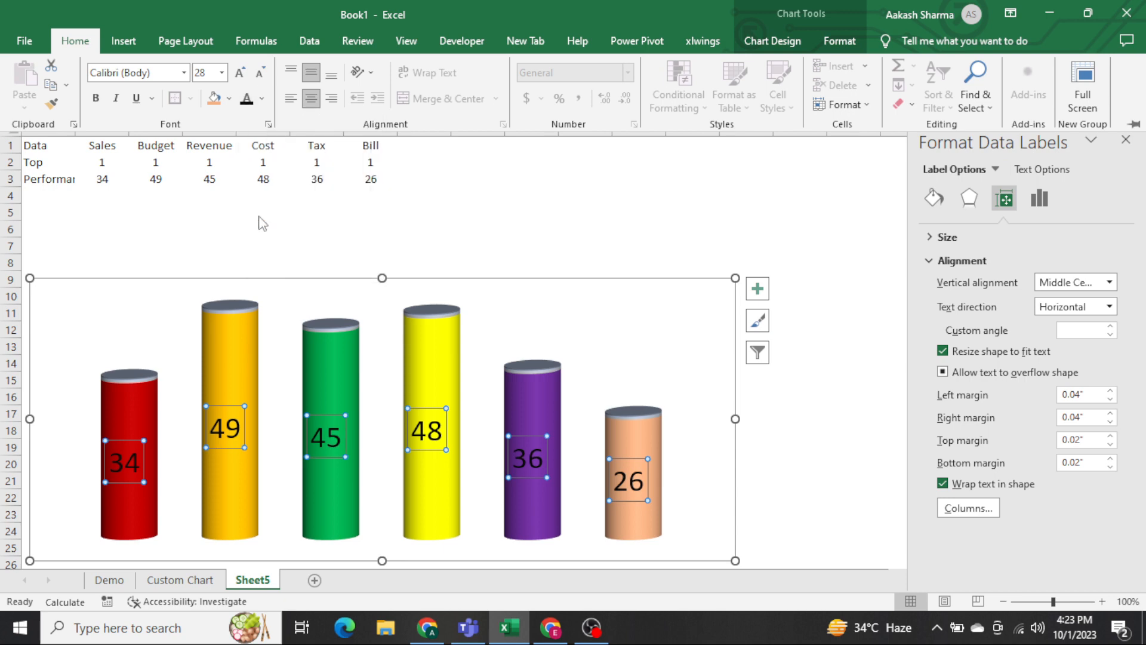
{"action": "key", "text": "ctrl+b"}
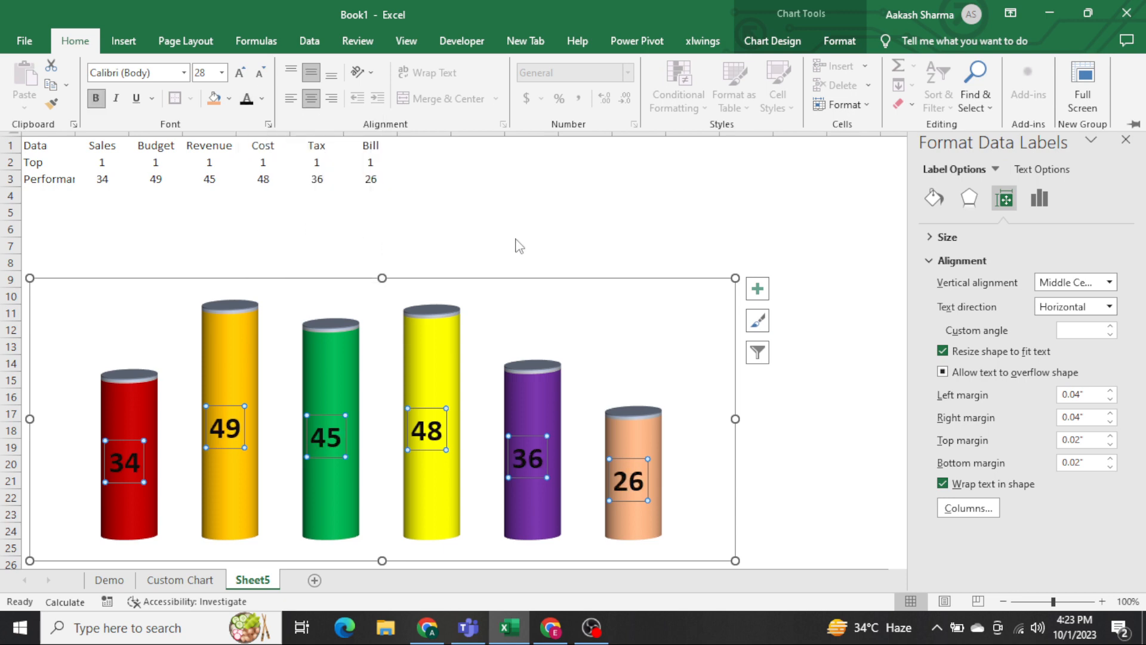
{"action": "key", "text": "ctrl+F1"}
{"action": "left_click", "coordinate": [645, 225]}
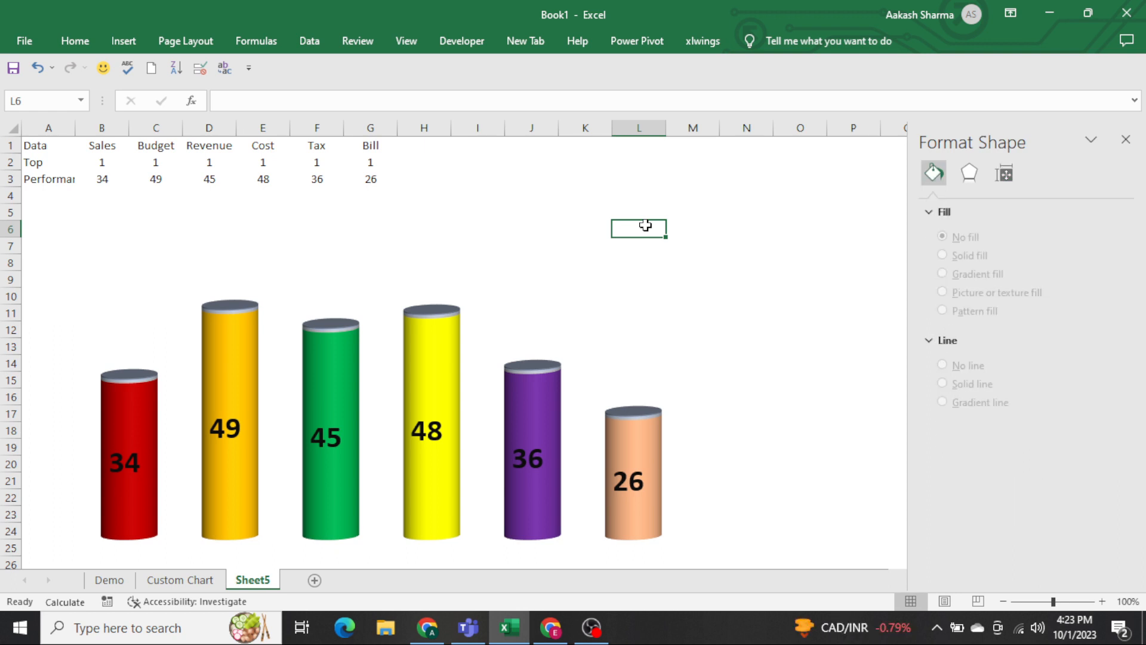
Reduce the chart's height from its upper edge, move the chart up slightly, and deselect it.
{"action": "left_click", "coordinate": [495, 325]}
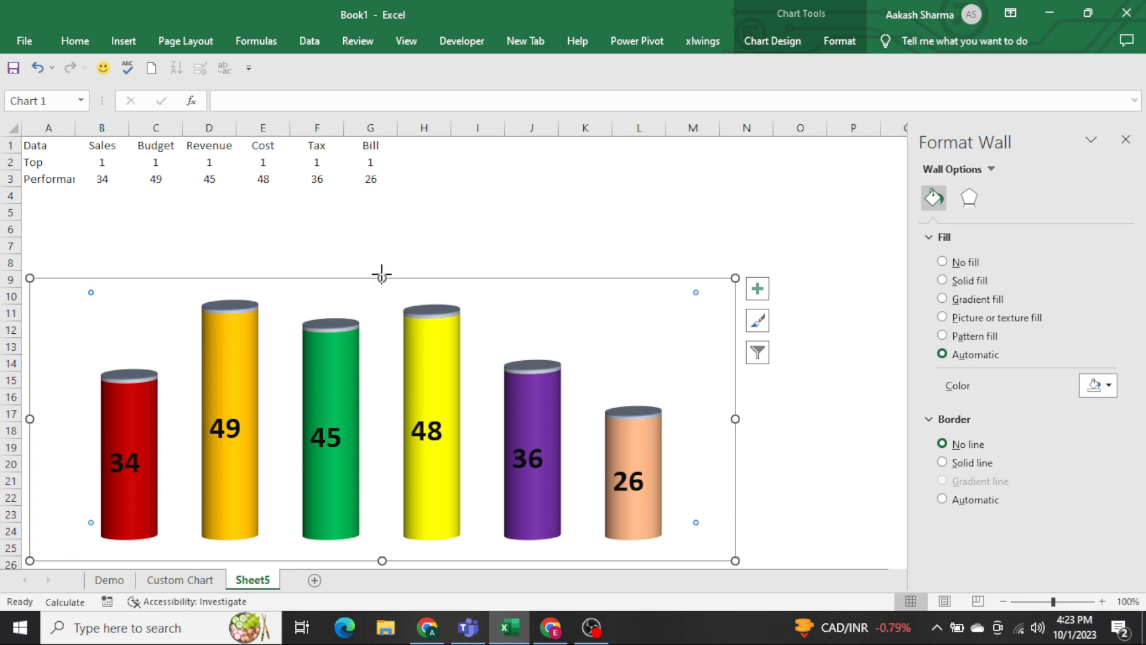
{"action": "left_click_drag", "start_coordinate": [381, 277], "coordinate": [384, 335]}
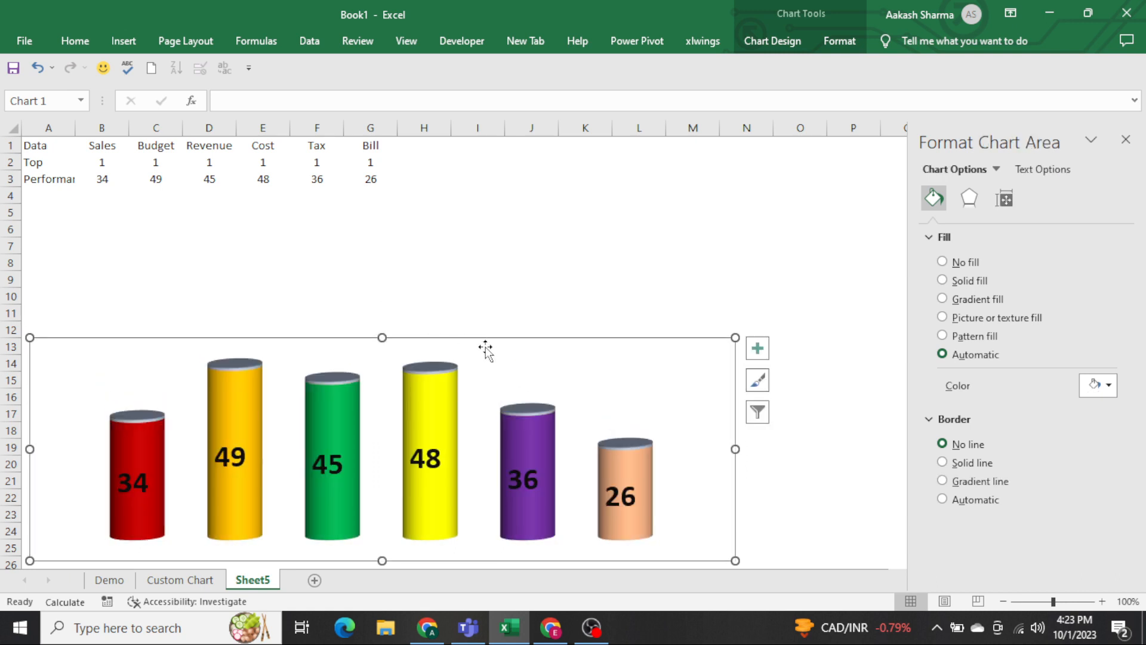
{"action": "left_click_drag", "start_coordinate": [521, 337], "coordinate": [522, 311]}
{"action": "left_click", "coordinate": [651, 259]}
Check the Custom Chart sheet and draw a rectangle about 3.65" tall and 0.66" wide over the Sales cylinder on Sheet5, matching the cylinder's width.
{"action": "key", "text": "ctrl+Page_Up"}
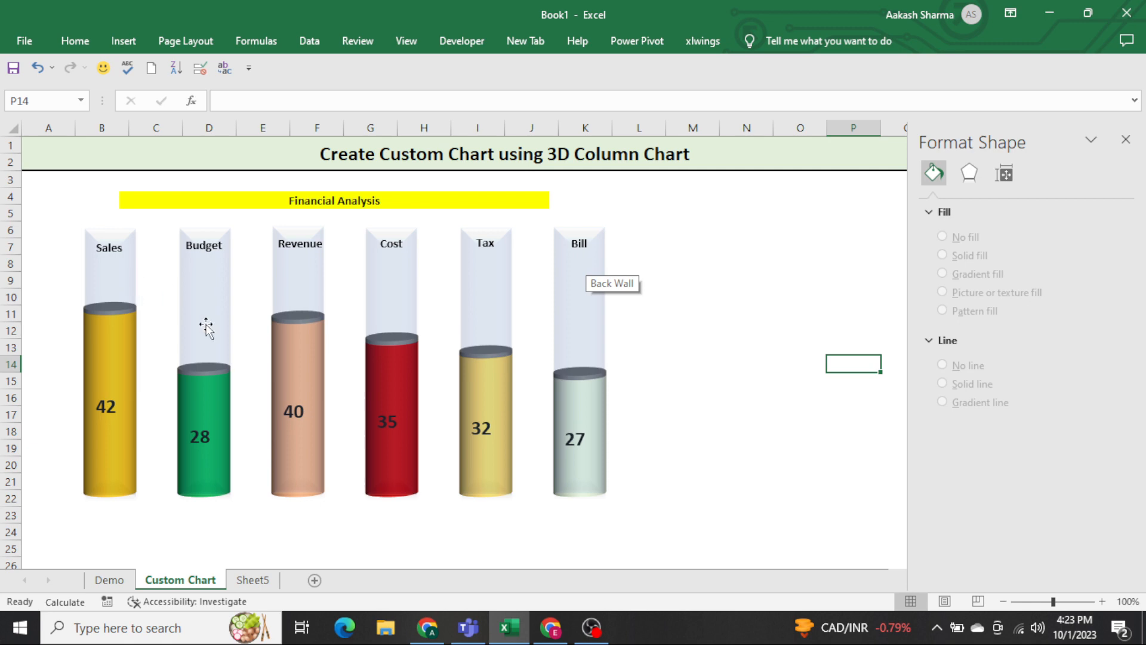
{"action": "left_click", "coordinate": [404, 294]}
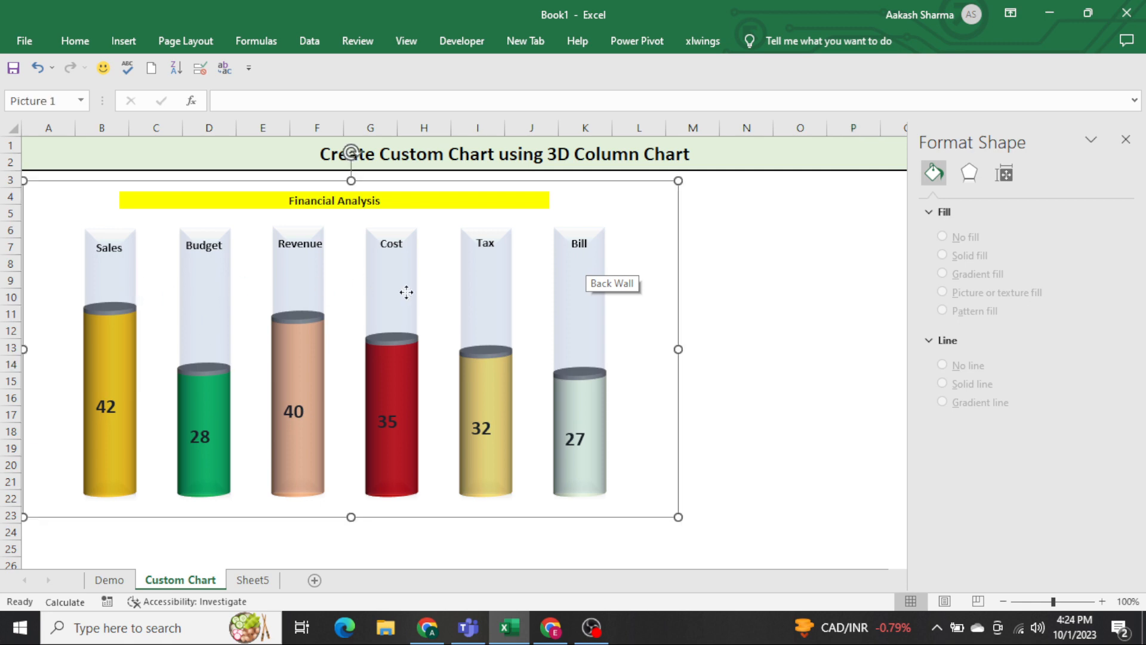
{"action": "left_click", "coordinate": [745, 331]}
{"action": "key", "text": "ctrl+Page_Down"}
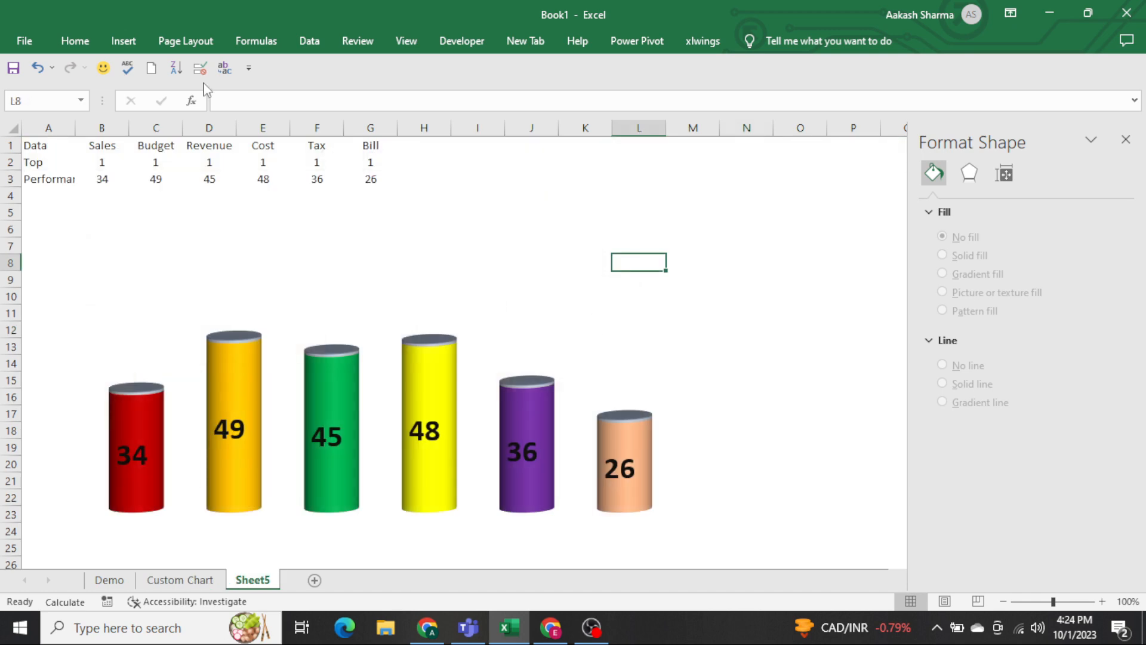
{"action": "left_click", "coordinate": [124, 41]}
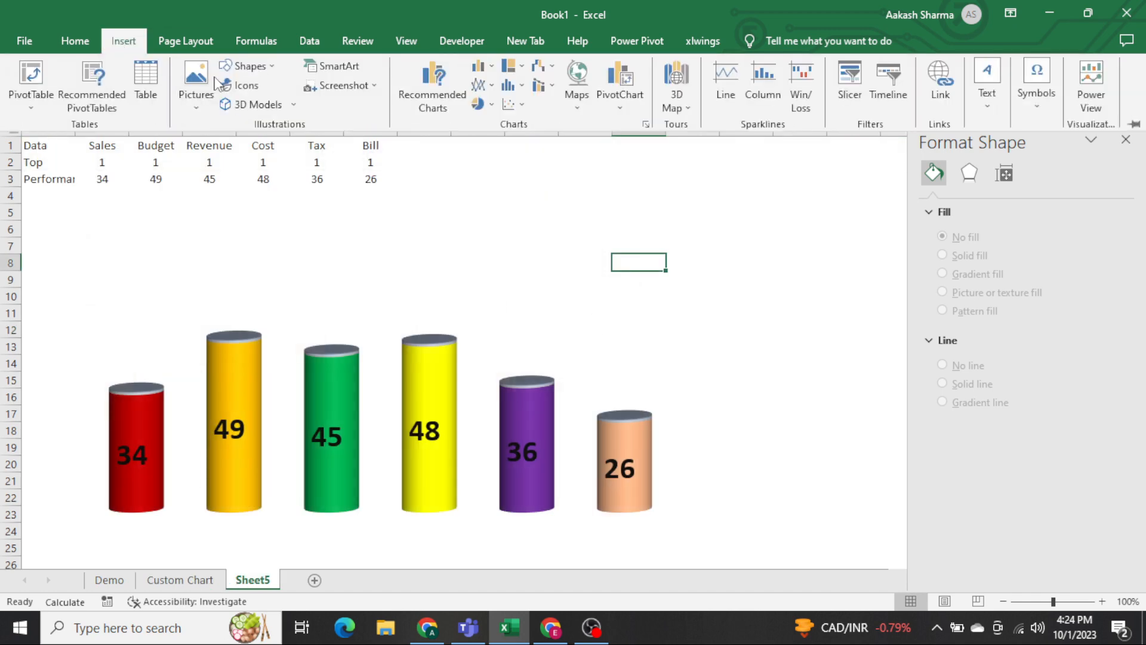
{"action": "left_click", "coordinate": [274, 66]}
{"action": "left_click", "coordinate": [277, 106]}
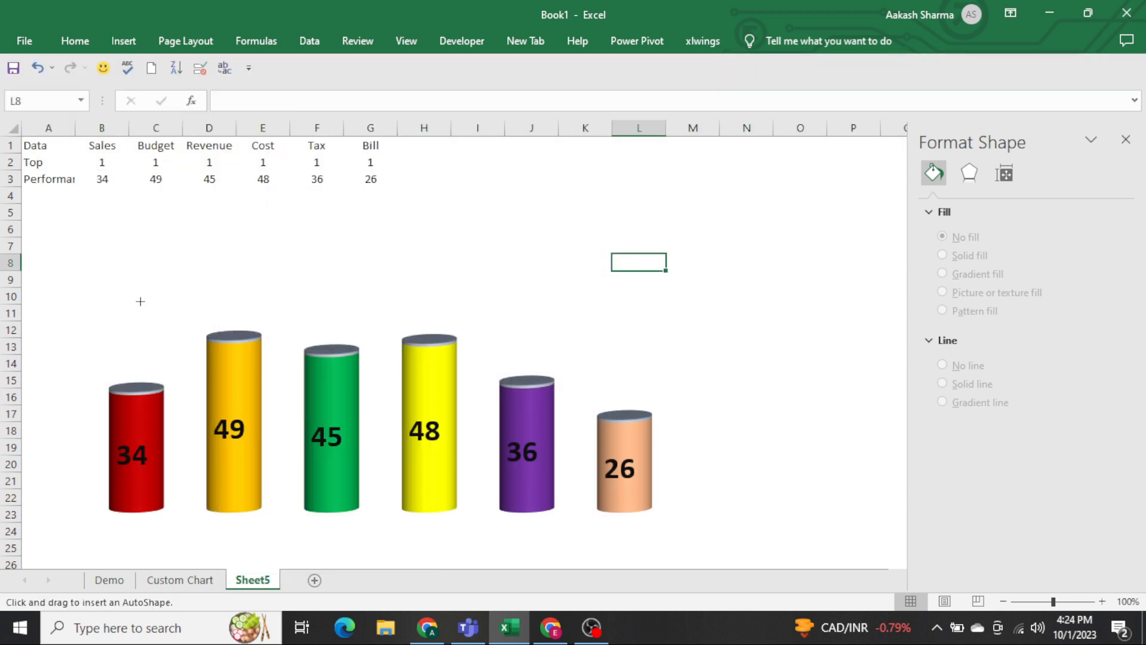
{"action": "left_click_drag", "start_coordinate": [101, 215], "coordinate": [166, 511]}
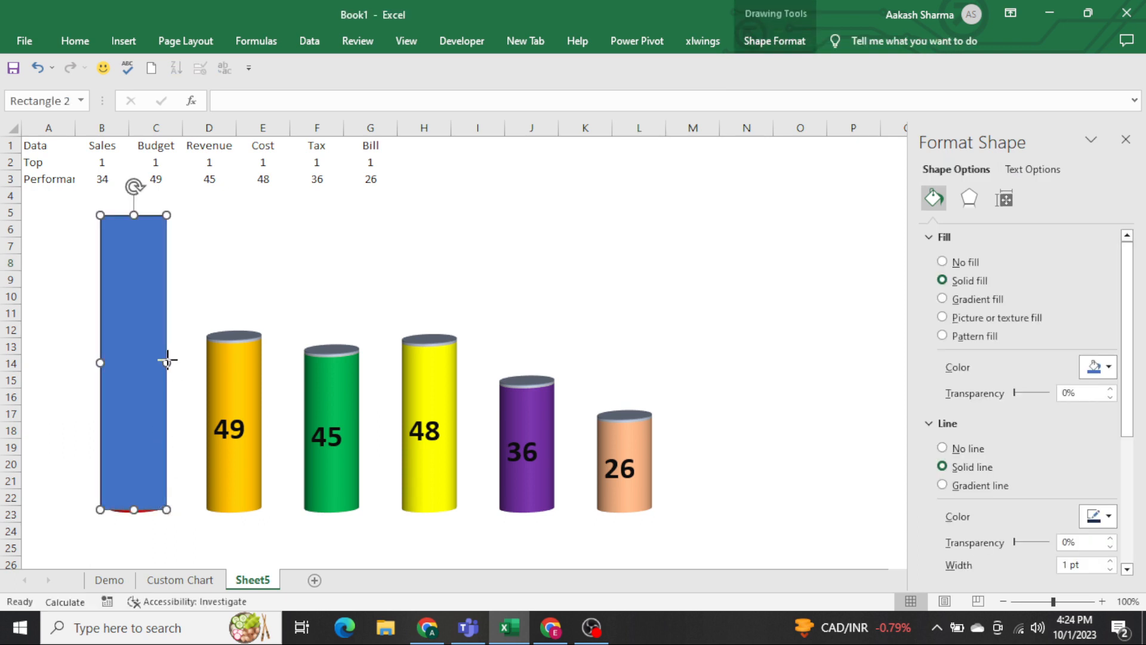
{"action": "left_click_drag", "start_coordinate": [167, 360], "coordinate": [108, 363]}
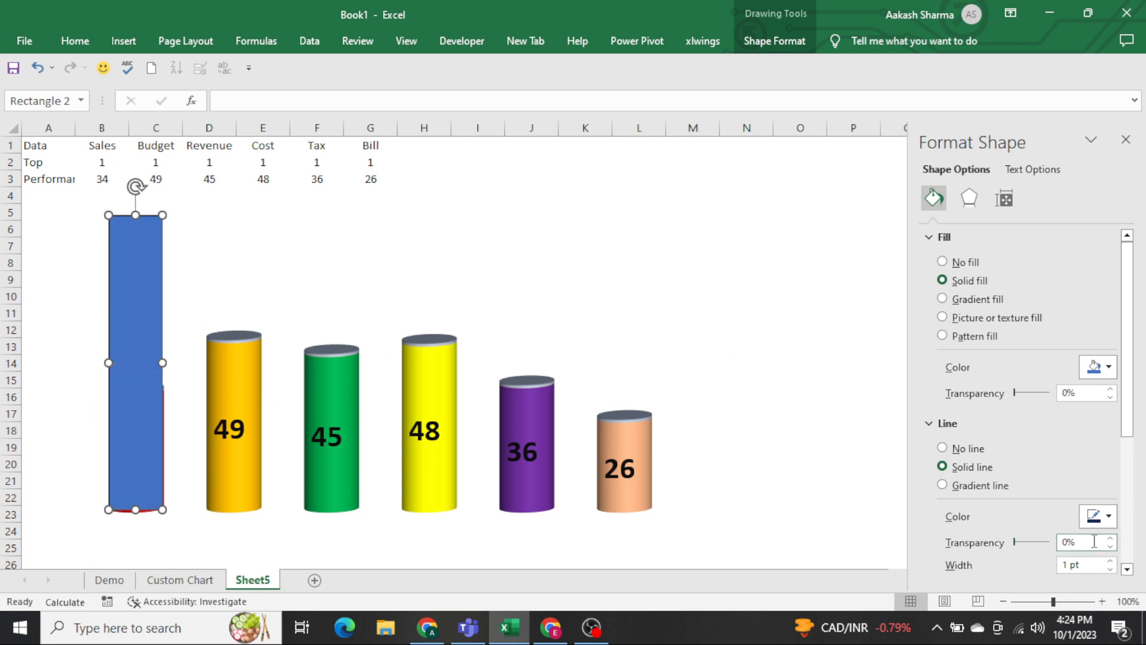
Set both the line and the fill transparency of the rectangle over the Sales cylinder to 85%, and deselect it.
{"action": "left_click_drag", "start_coordinate": [1094, 542], "coordinate": [974, 552]}
{"action": "type", "text": "85"}
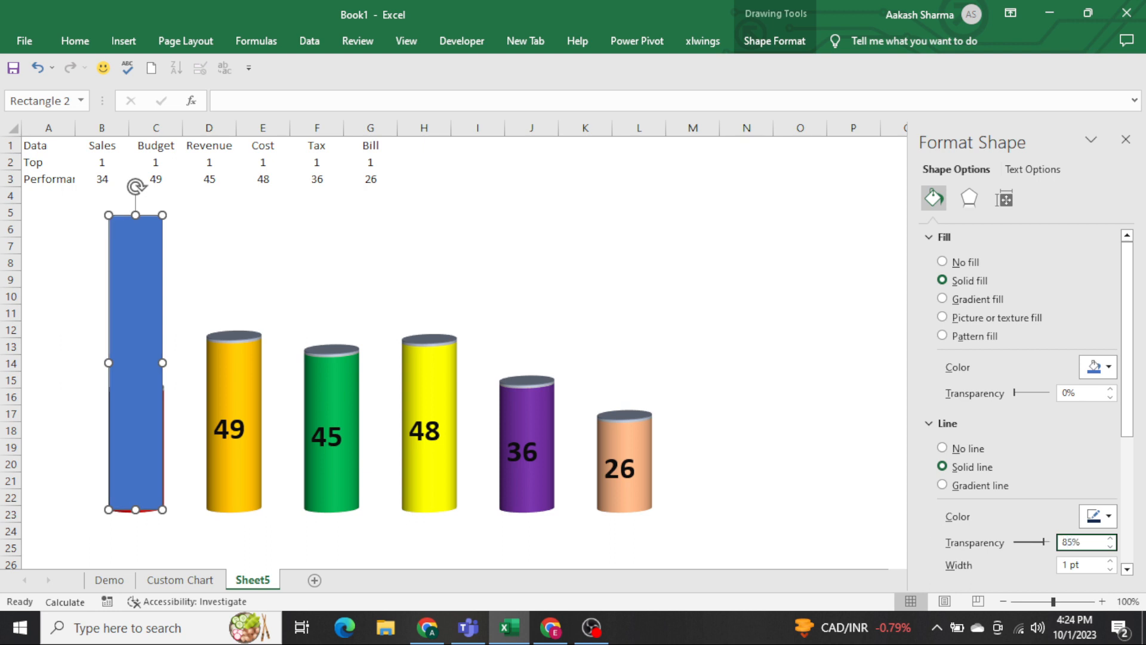
{"action": "left_click", "coordinate": [131, 249]}
{"action": "left_click", "coordinate": [1004, 198]}
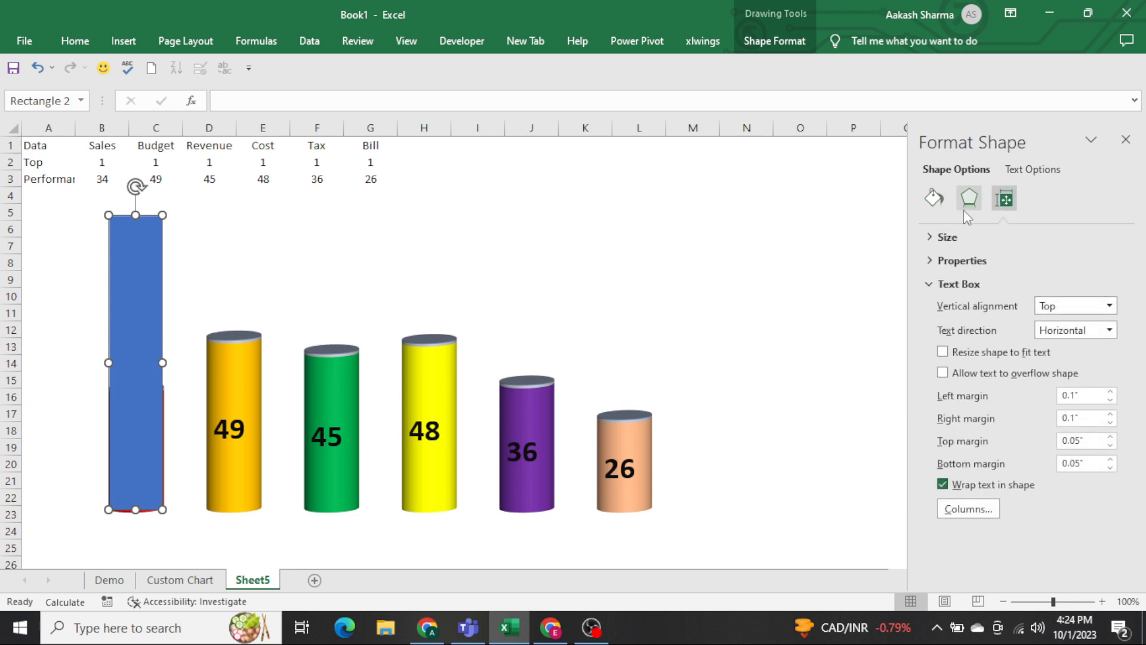
{"action": "left_click", "coordinate": [933, 200]}
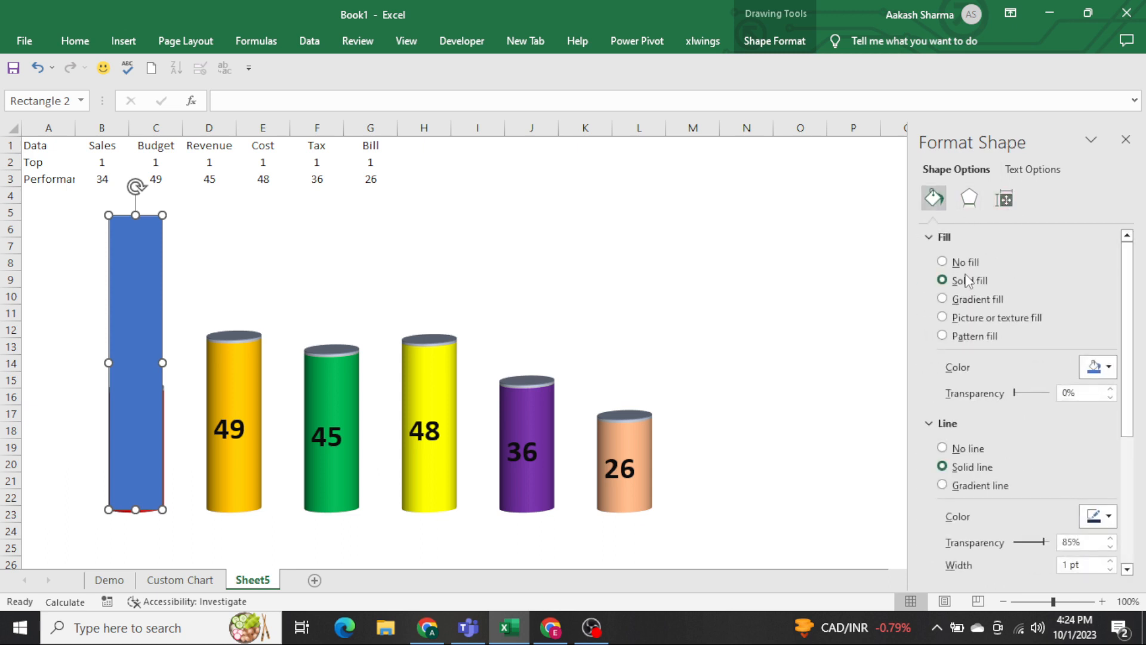
{"action": "left_click", "coordinate": [1081, 398]}
{"action": "type", "text": "85"}
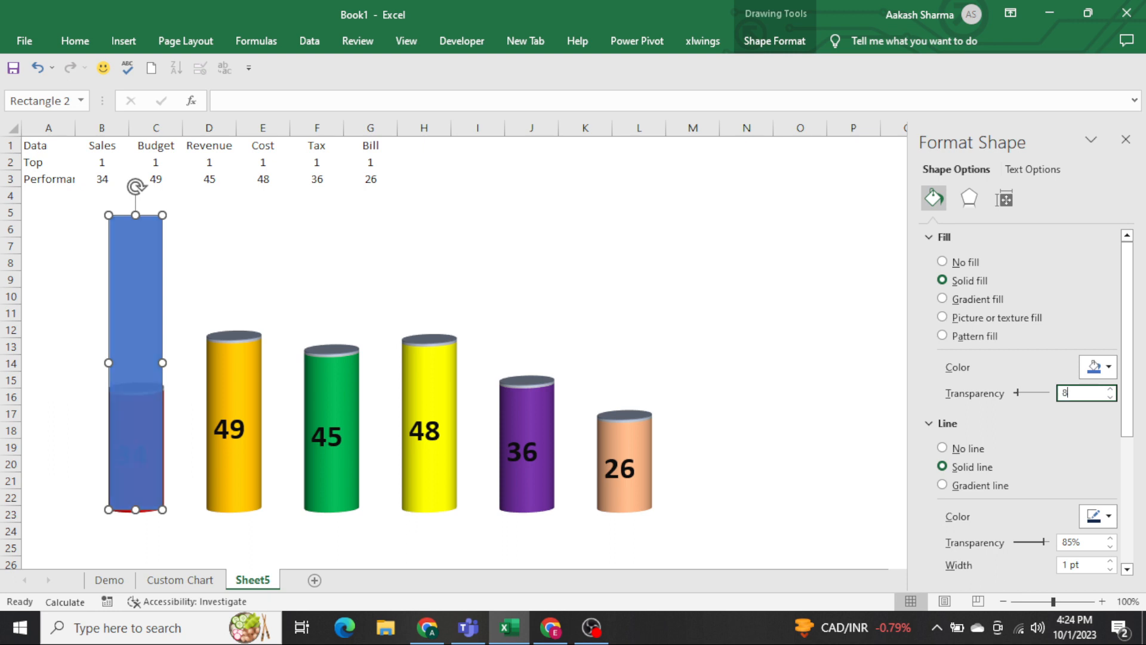
{"action": "left_click", "coordinate": [486, 233]}
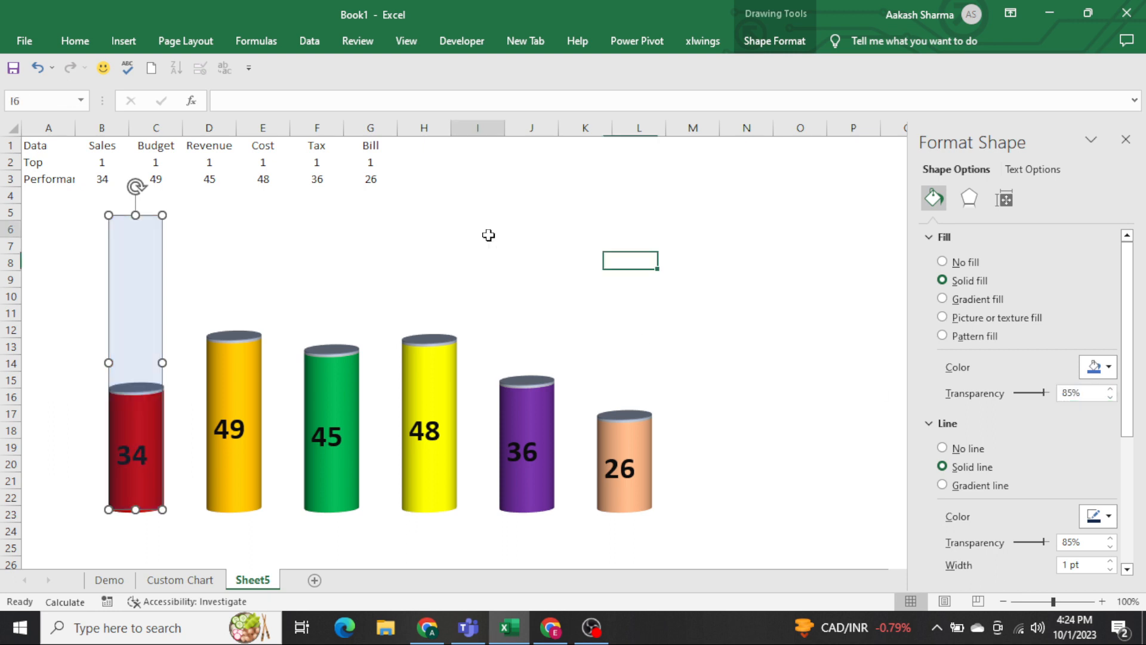
Apply the Offset: Bottom Right outer shadow to the rectangle over the Sales cylinder.
{"action": "left_click", "coordinate": [153, 285]}
{"action": "left_click", "coordinate": [292, 265]}
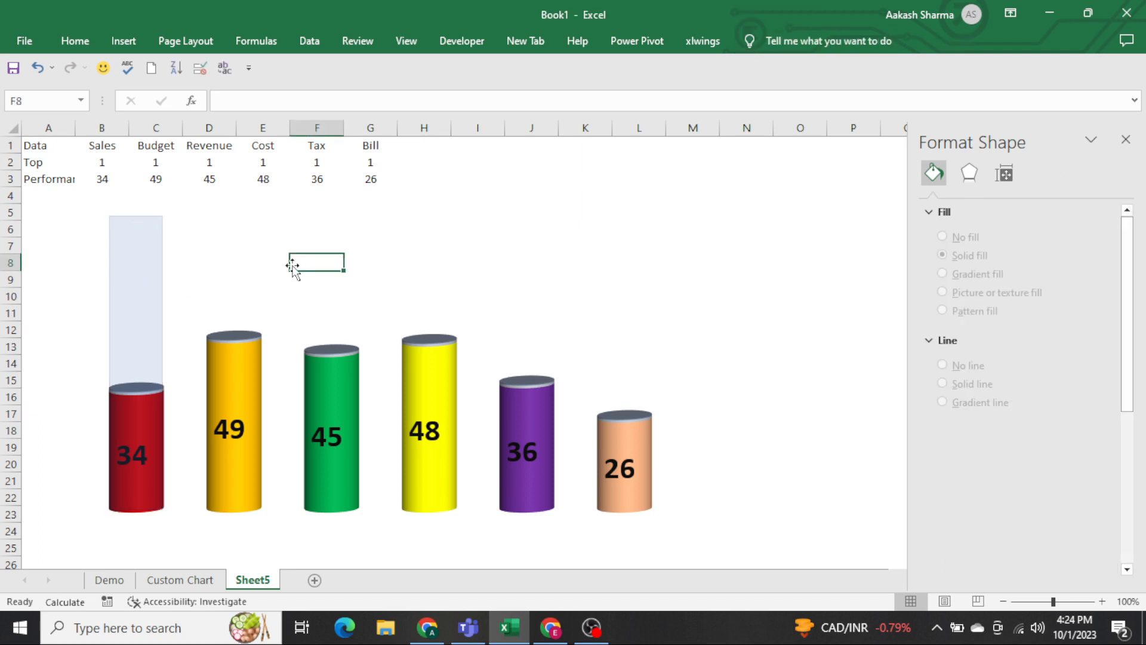
{"action": "left_click", "coordinate": [146, 284]}
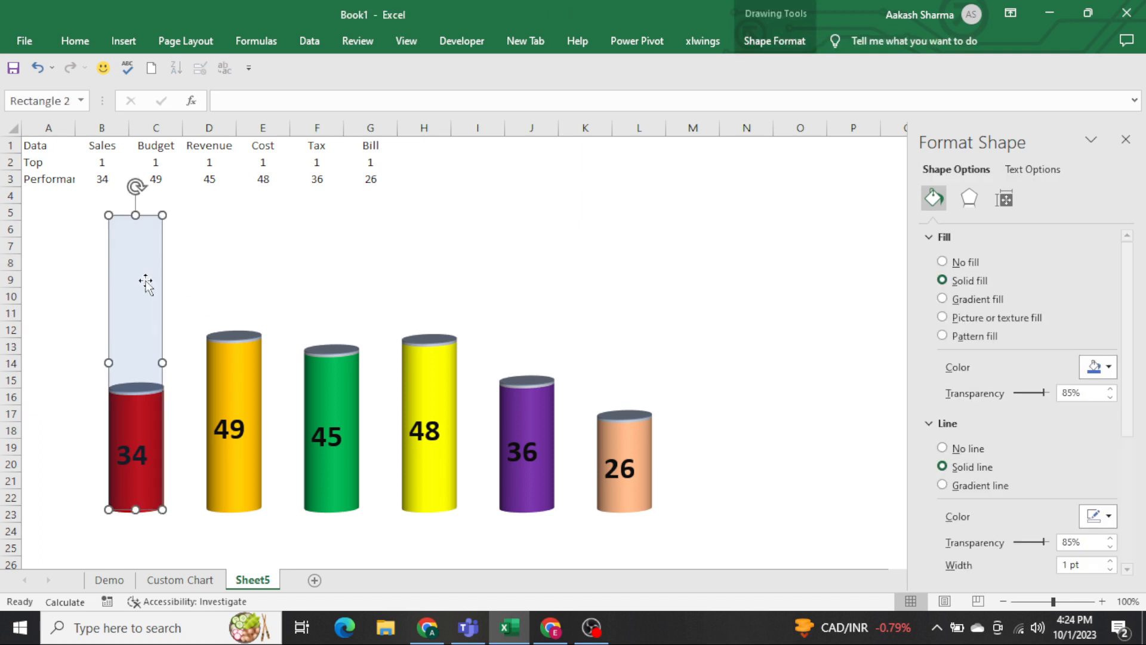
{"action": "left_click", "coordinate": [788, 48]}
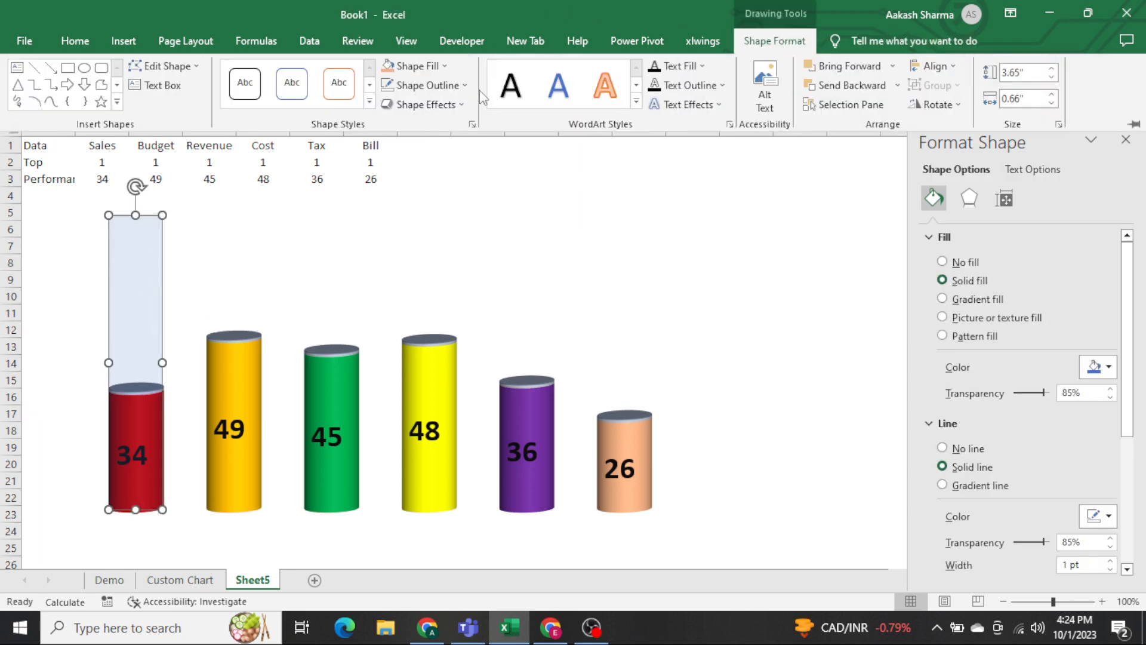
{"action": "left_click", "coordinate": [449, 108]}
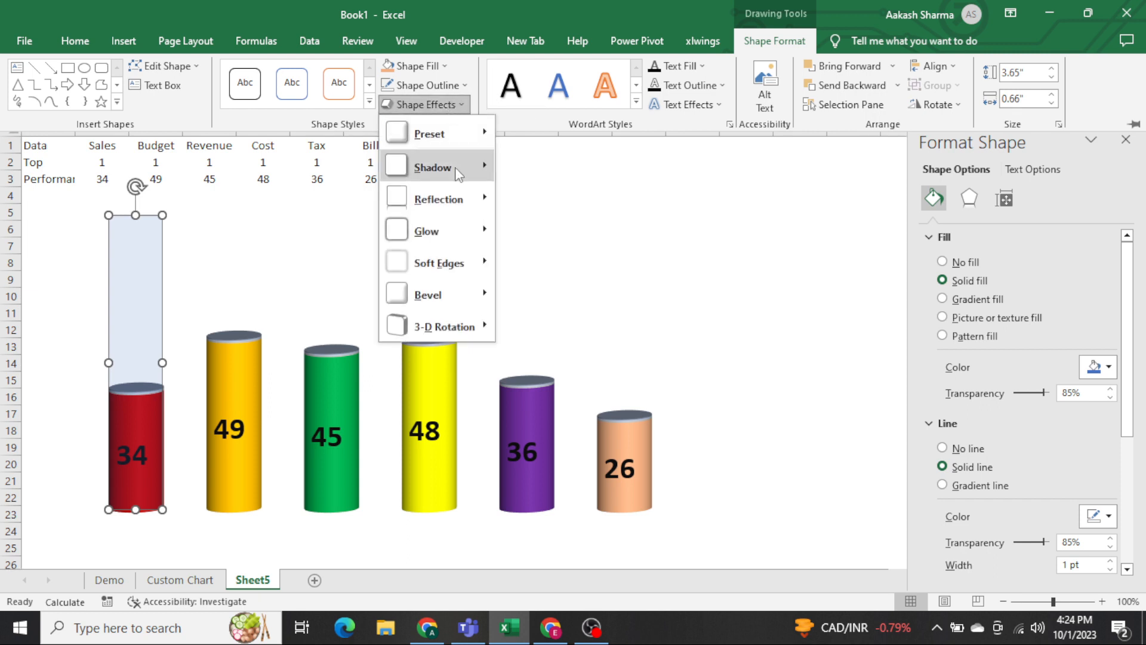
{"action": "mouse_move", "coordinate": [459, 173]}
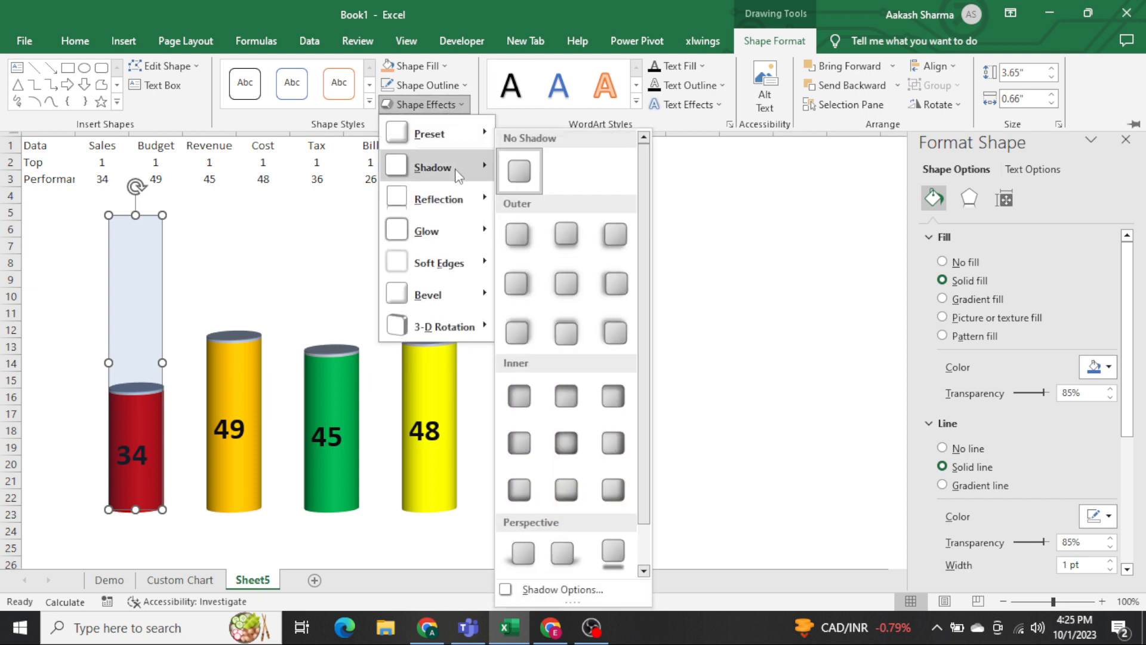
{"action": "left_click", "coordinate": [527, 236]}
Apply the second preset shape effect, with bevelled edges, to the Sales rectangle.
{"action": "left_click", "coordinate": [434, 105]}
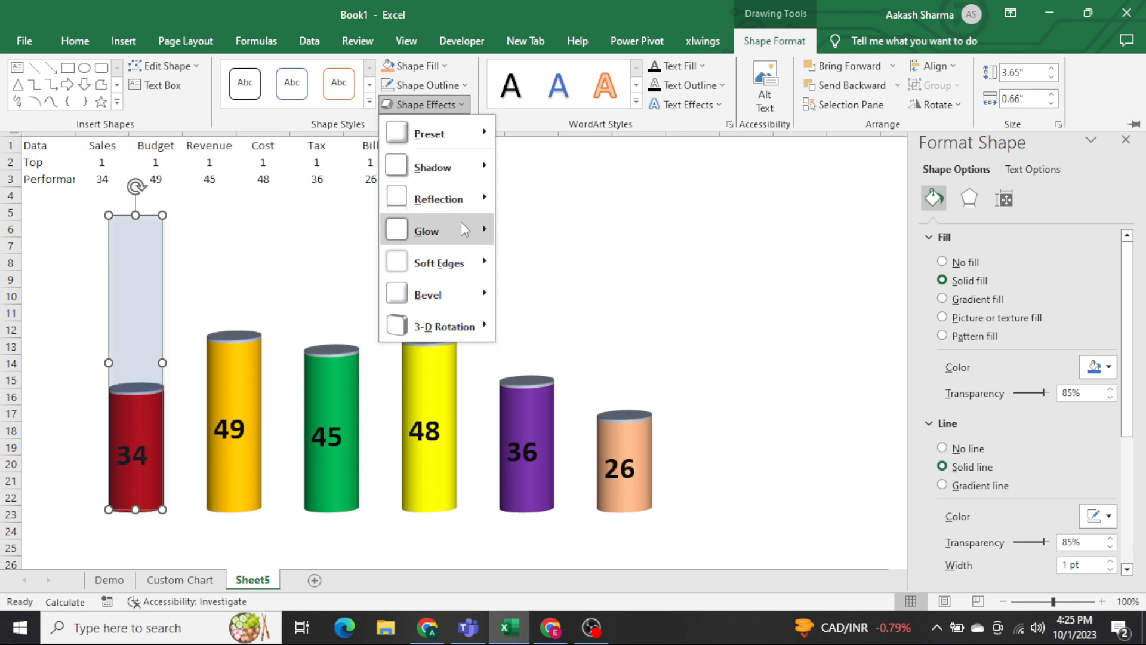
{"action": "mouse_move", "coordinate": [453, 212]}
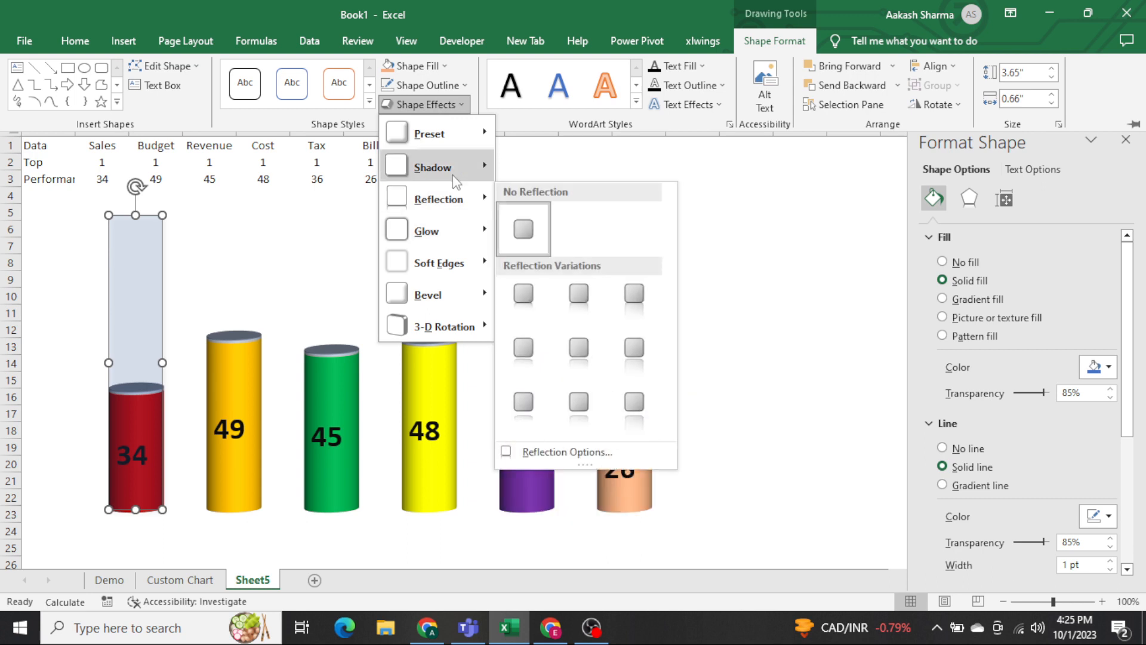
{"action": "mouse_move", "coordinate": [461, 135]}
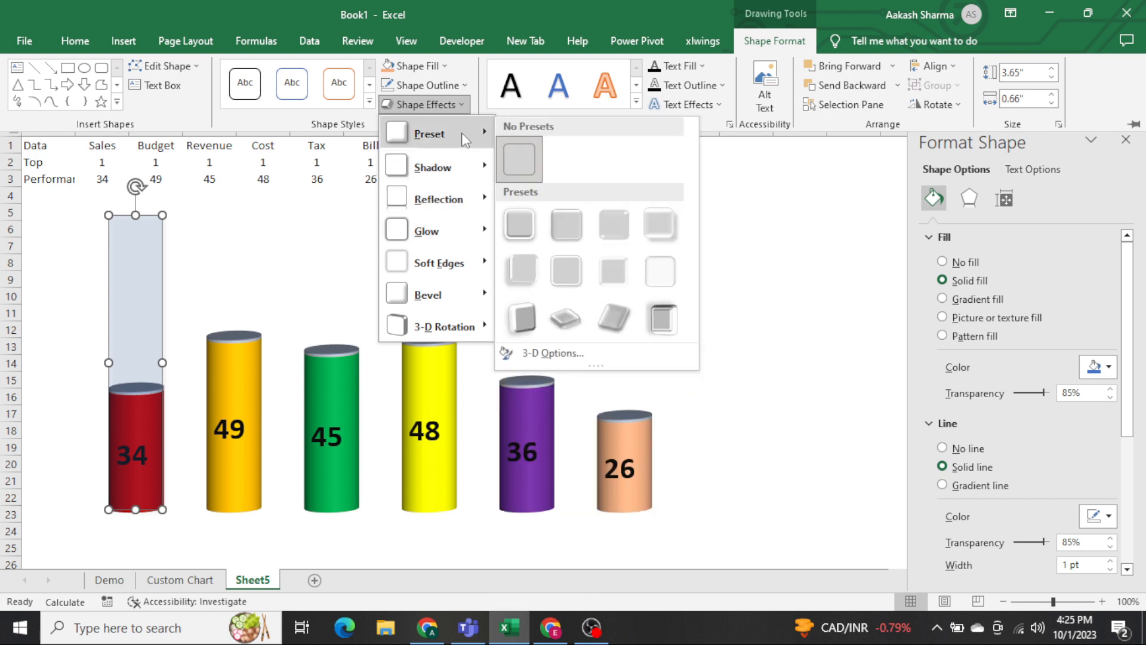
{"action": "left_click", "coordinate": [563, 239]}
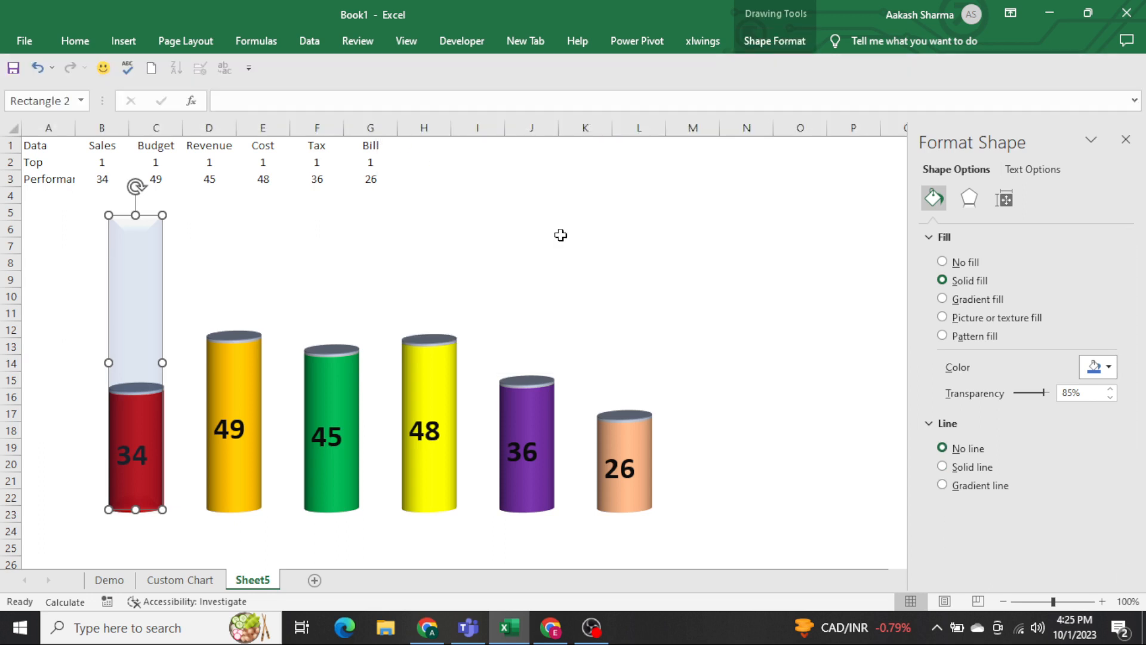
Duplicate the transparent Sales rectangle five times and place the copies over the Budget, Revenue, Cost, Tax and Bill cylinders.
{"action": "left_click", "coordinate": [471, 221]}
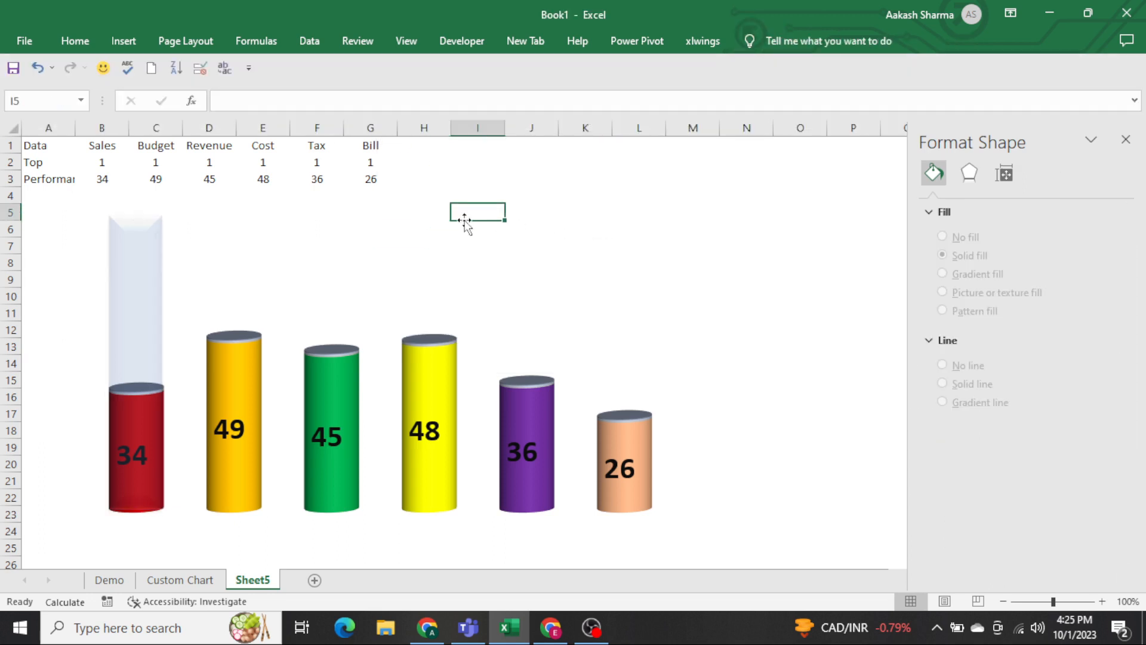
{"action": "left_click", "coordinate": [153, 290]}
{"action": "key", "text": "ctrl+d"}
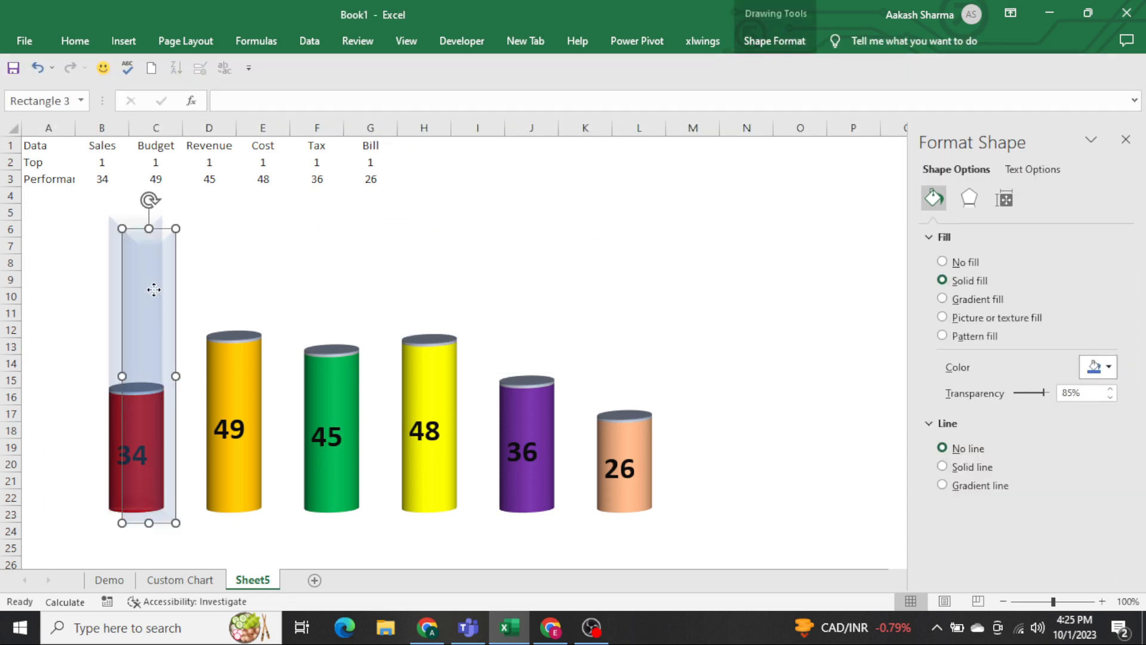
{"action": "left_click_drag", "start_coordinate": [154, 290], "coordinate": [609, 253]}
{"action": "key", "text": "ctrl+d"}
{"action": "key", "text": "ctrl+d"}
{"action": "key", "text": "ctrl+d"}
{"action": "key", "text": "ctrl+d"}
{"action": "left_click", "coordinate": [734, 244]}
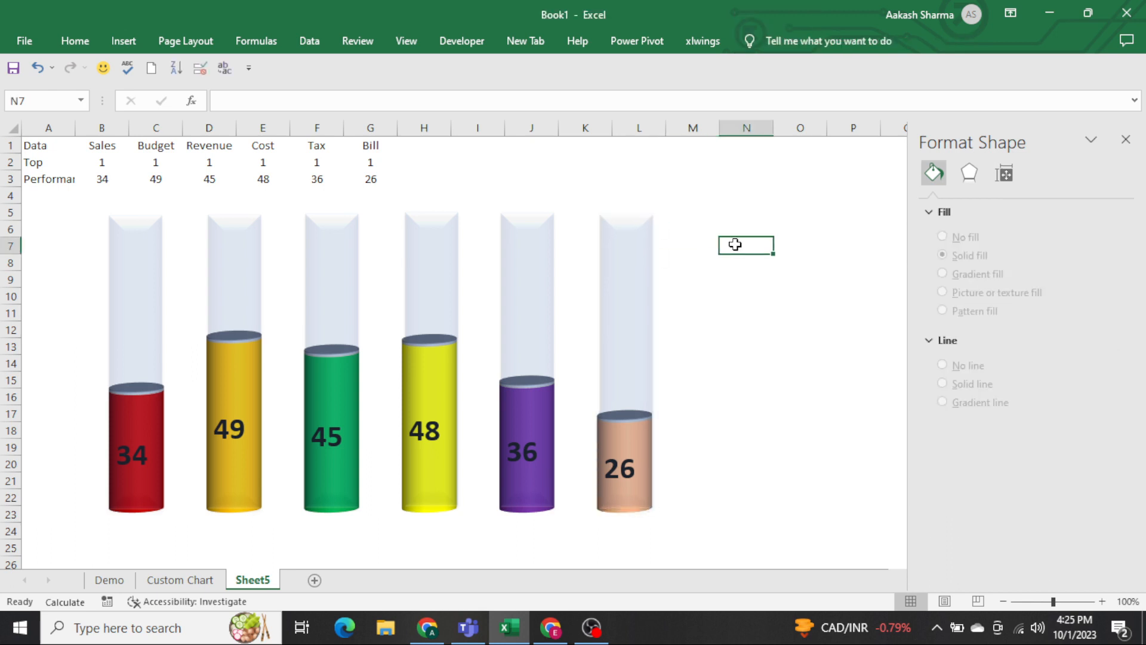
Enter =RANDBETWEEN(25,60) as the Sales performance value in cell B3.
{"action": "key", "text": "ctrl+Left"}
{"action": "key", "text": "ctrl+Up"}
{"action": "key", "text": "ctrl+Up"}
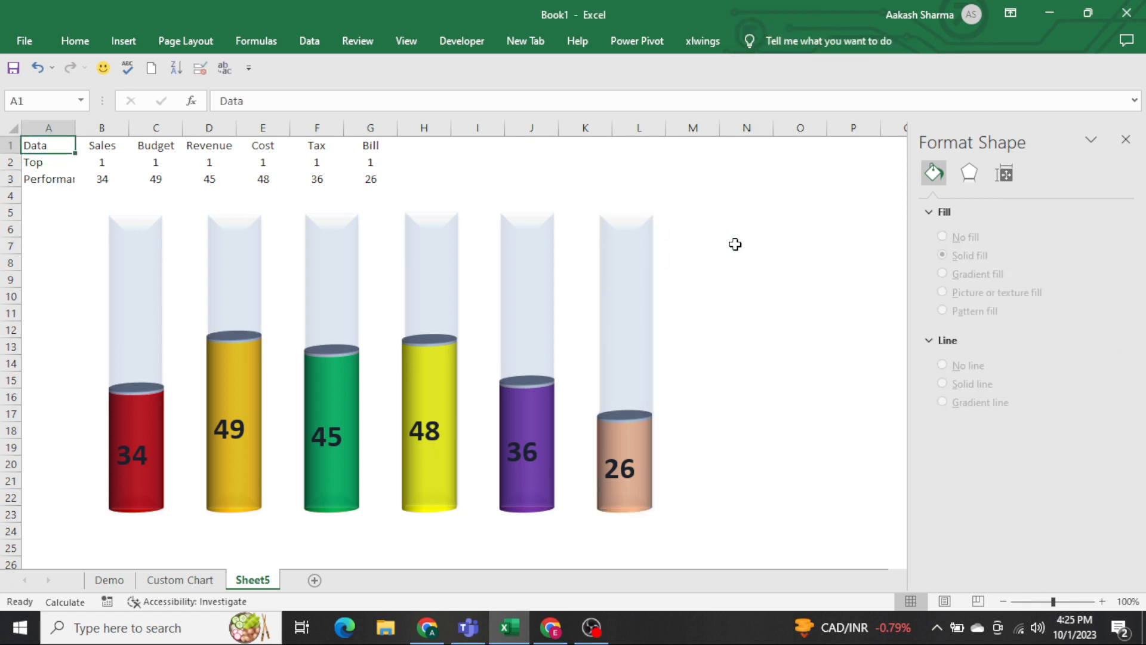
{"action": "key", "text": "Right"}
{"action": "key", "text": "Down"}
{"action": "key", "text": "Down"}
{"action": "type", "text": "=rand"}
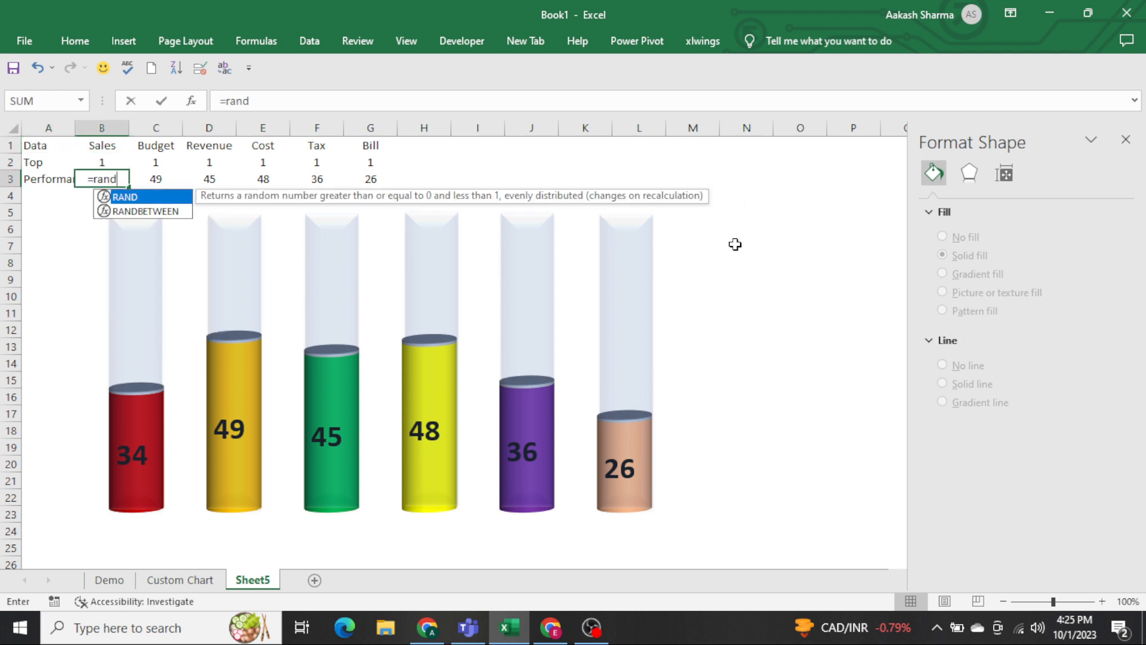
{"action": "key", "text": "Down"}
{"action": "key", "text": "Tab"}
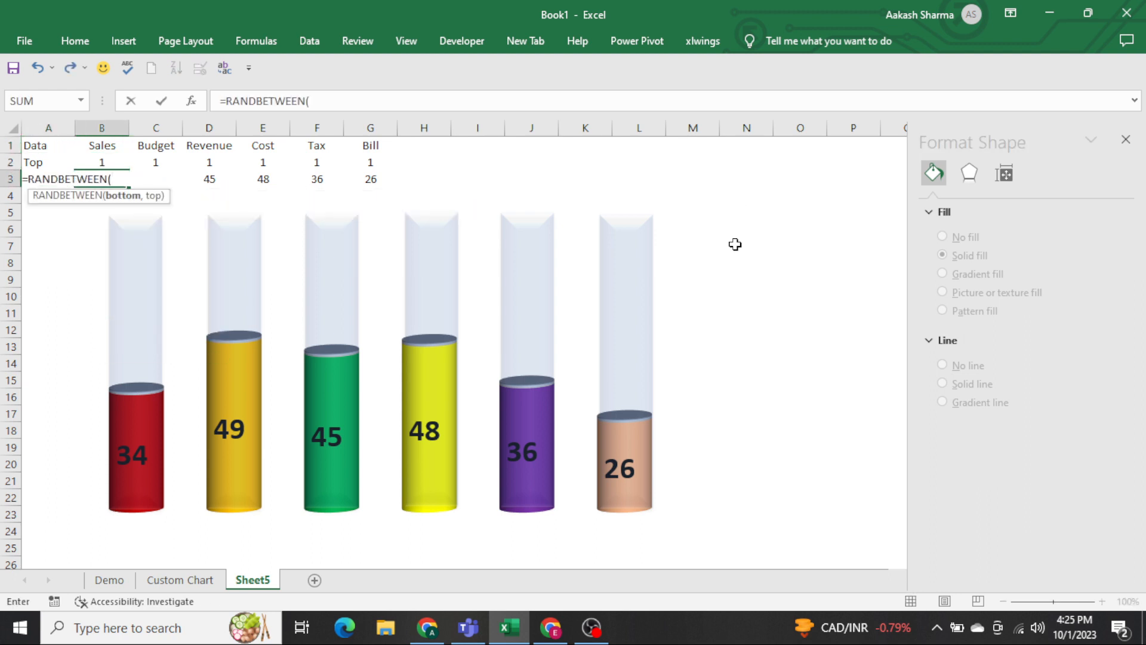
{"action": "type", "text": "25,80"}
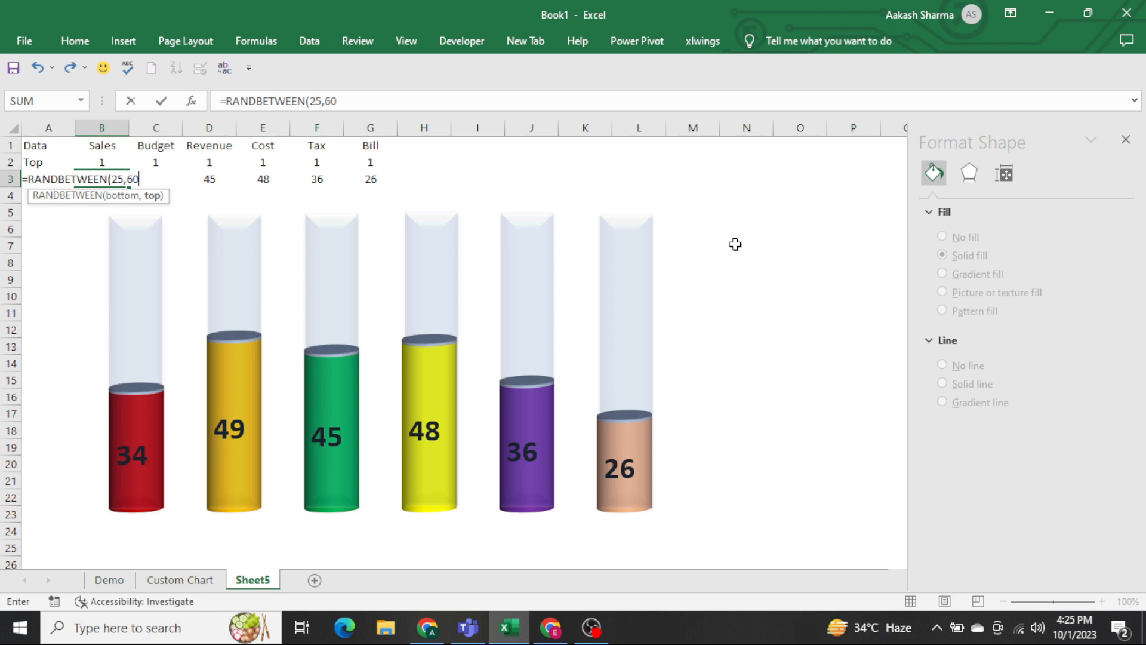
{"action": "key", "text": "Return"}
Copy the random-number formula from B3 across the rest of the Performance row, C3:G3.
{"action": "key", "text": "Up"}
{"action": "key", "text": "ctrl+c"}
{"action": "key", "text": "Right"}
{"action": "key", "text": "ctrl+shift+Right"}
{"action": "key", "text": "Return"}
{"action": "key", "text": "Home"}
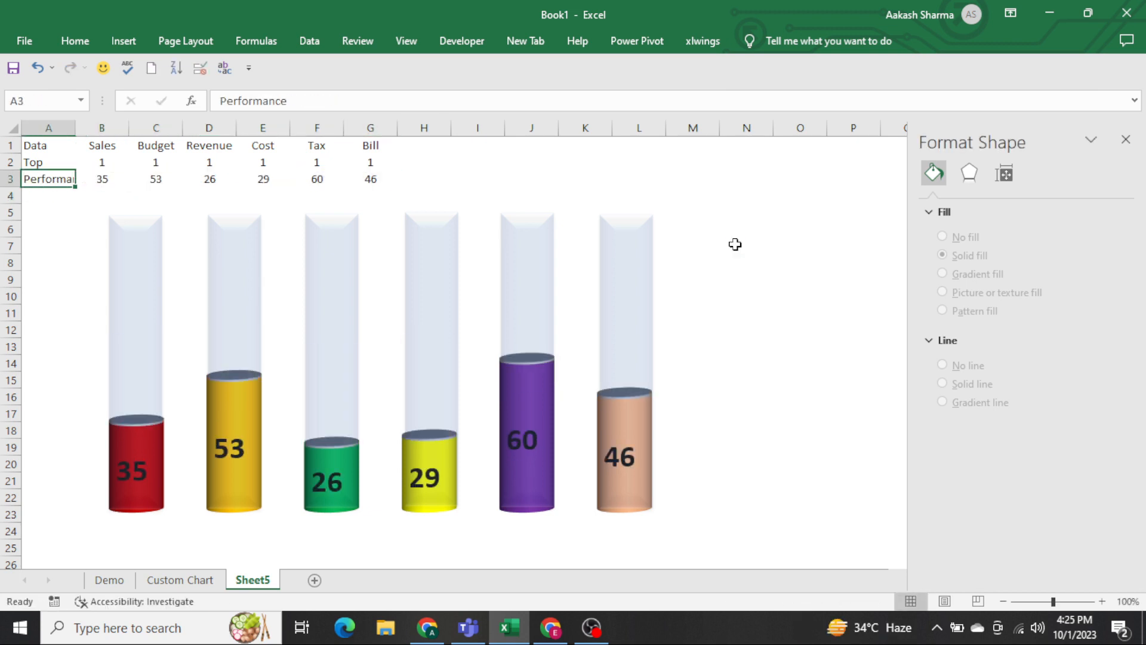
Recalculate the sheet repeatedly to check how the cylinders respond to new random Performance values.
{"action": "key", "text": "F9"}
{"action": "key", "text": "F9"}
{"action": "key", "text": "F9"}
{"action": "key", "text": "F9"}
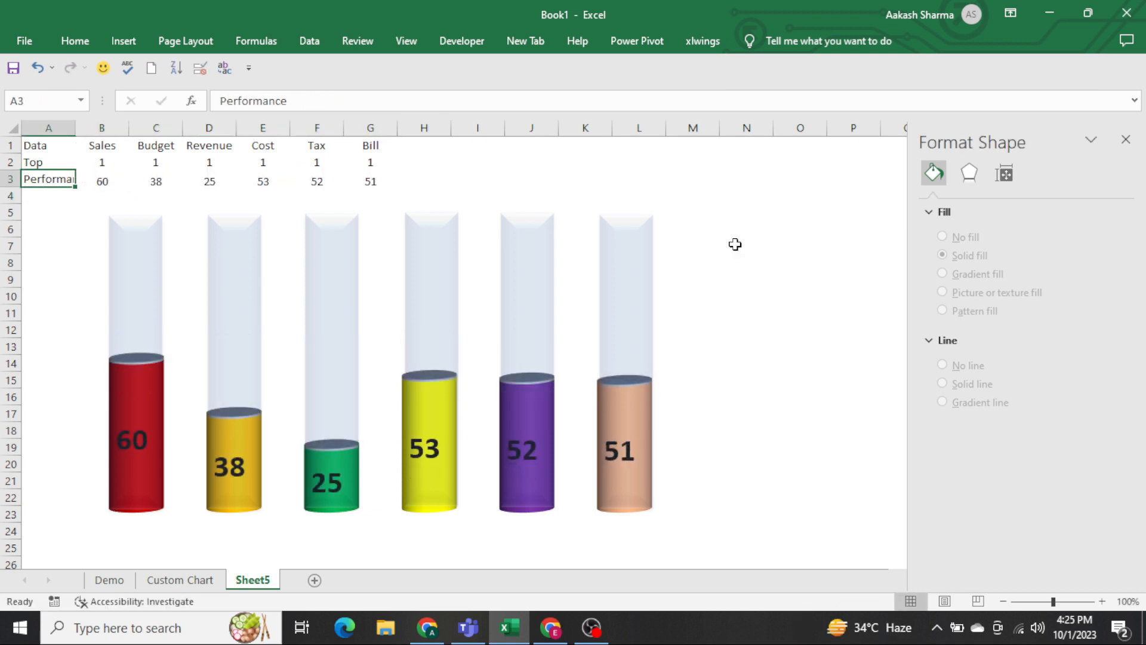
{"action": "key", "text": "F9"}
{"action": "key", "text": "F9"}
{"action": "key", "text": "F9"}
{"action": "key", "text": "F9"}
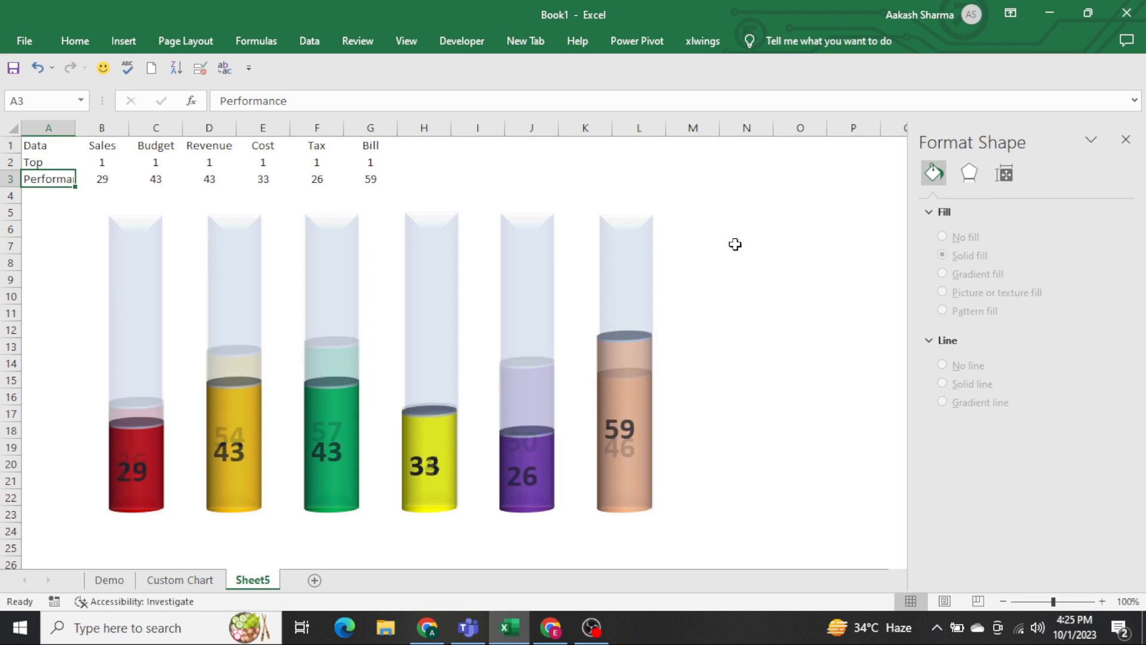
{"action": "key", "text": "F9"}
{"action": "key", "text": "F9"}
{"action": "key", "text": "F9"}
{"action": "key", "text": "F9"}
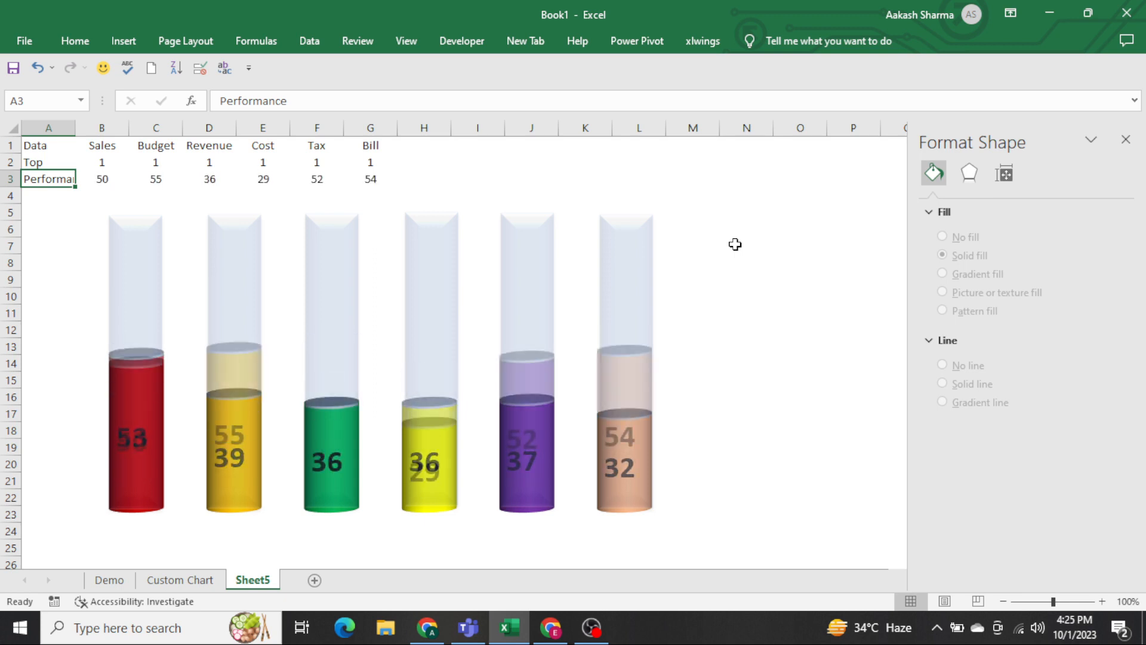
{"action": "key", "text": "F9"}
{"action": "key", "text": "F9"}
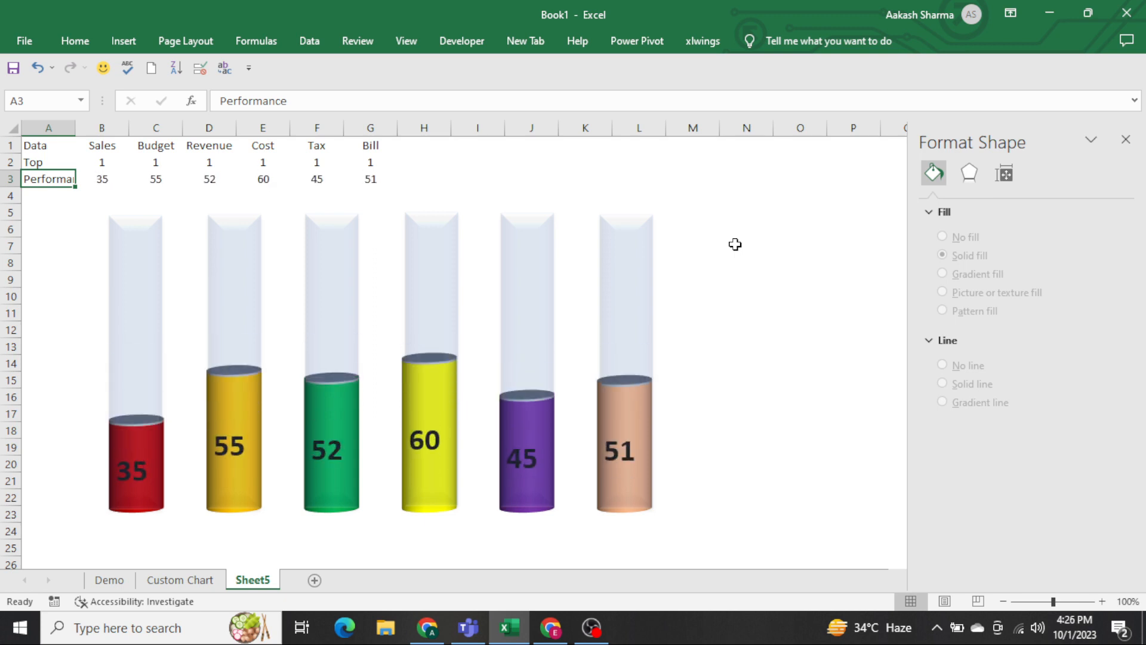
Draw a text box about 0.18" tall and 0.92" wide near the top of the Sales tube and enter "Sales".
{"action": "left_click", "coordinate": [114, 267]}
{"action": "left_click", "coordinate": [24, 278]}
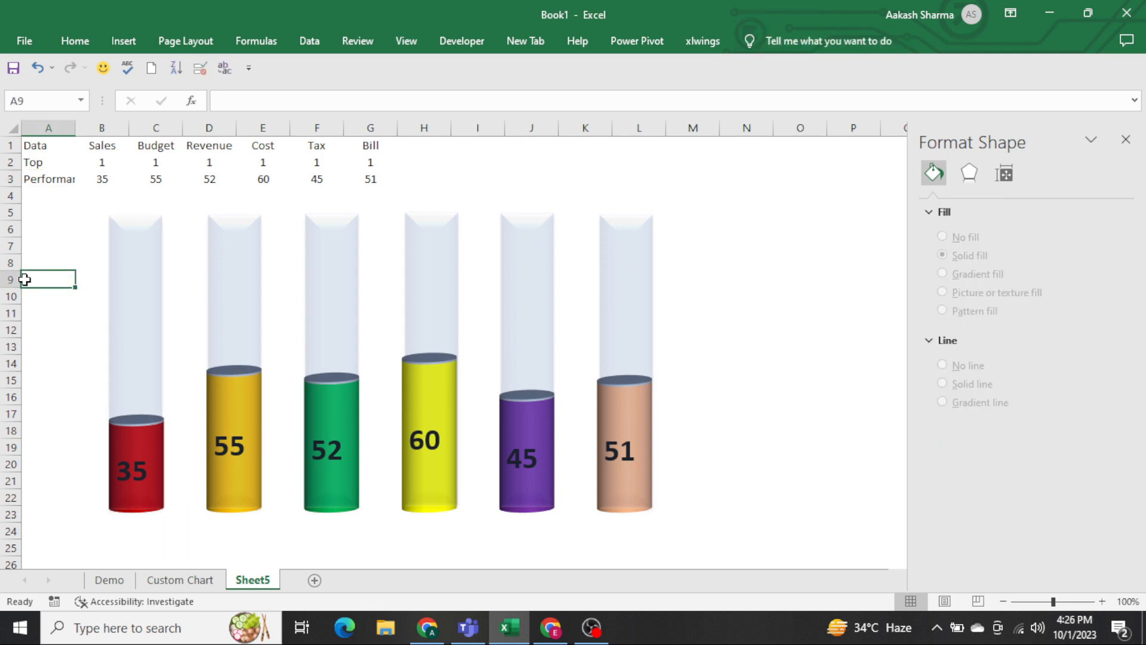
{"action": "left_click", "coordinate": [132, 246]}
{"action": "left_click", "coordinate": [794, 39]}
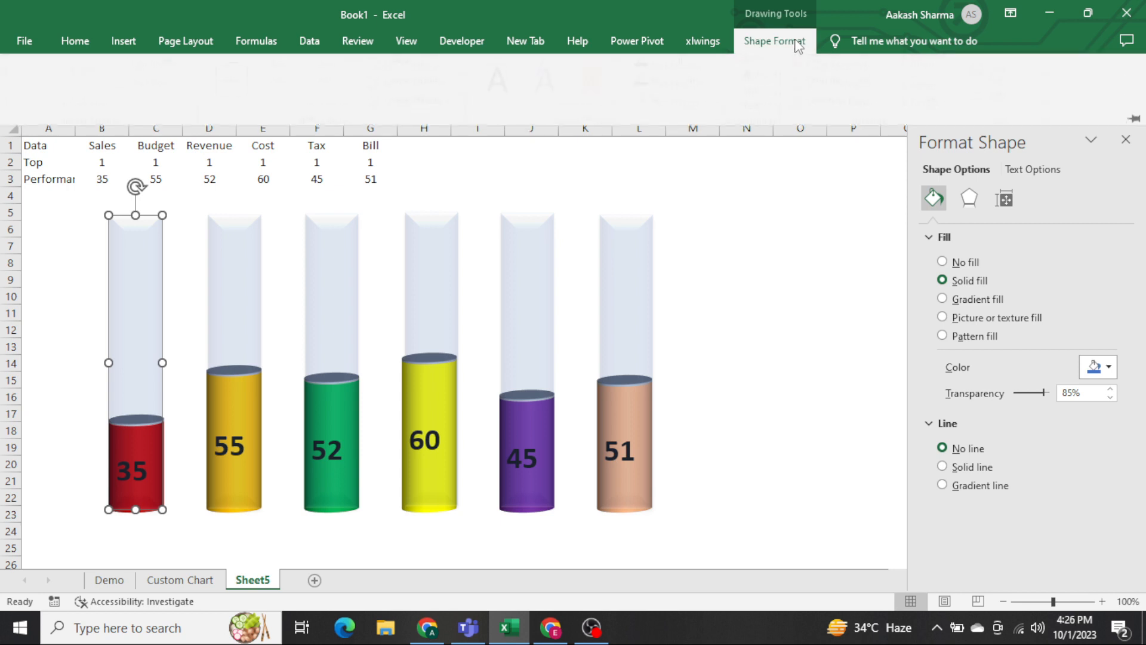
{"action": "left_click", "coordinate": [184, 85]}
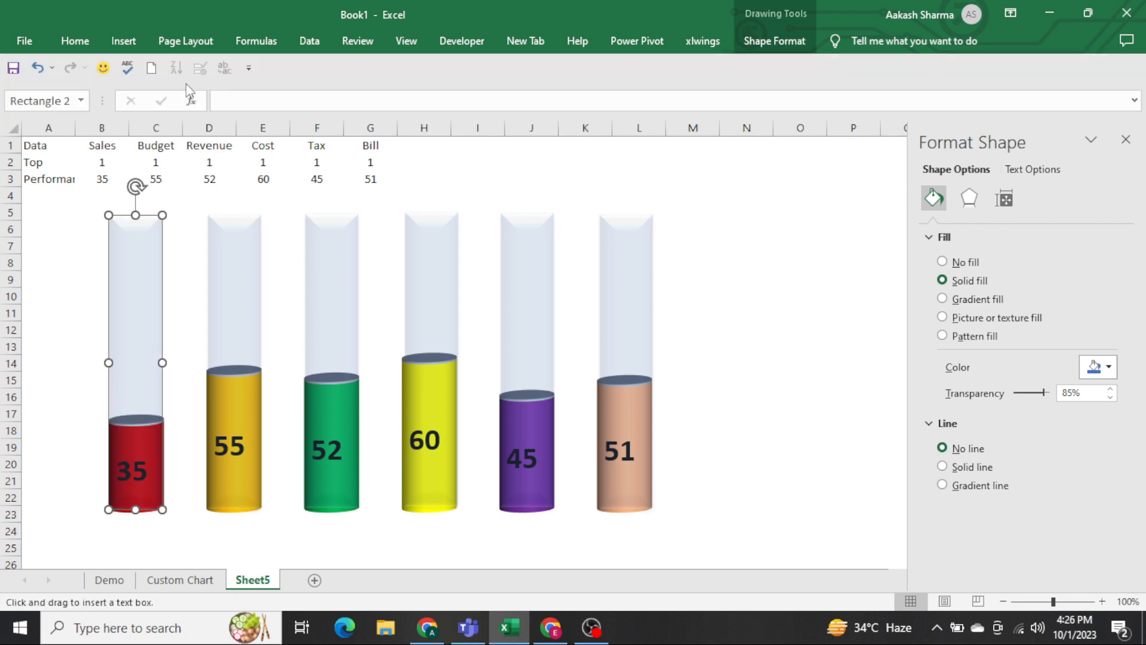
{"action": "mouse_move", "coordinate": [110, 228]}
{"action": "left_mouse_down"}
{"action": "mouse_move", "coordinate": [185, 243]}
{"action": "mouse_move", "coordinate": [163, 245]}
{"action": "left_mouse_up"}
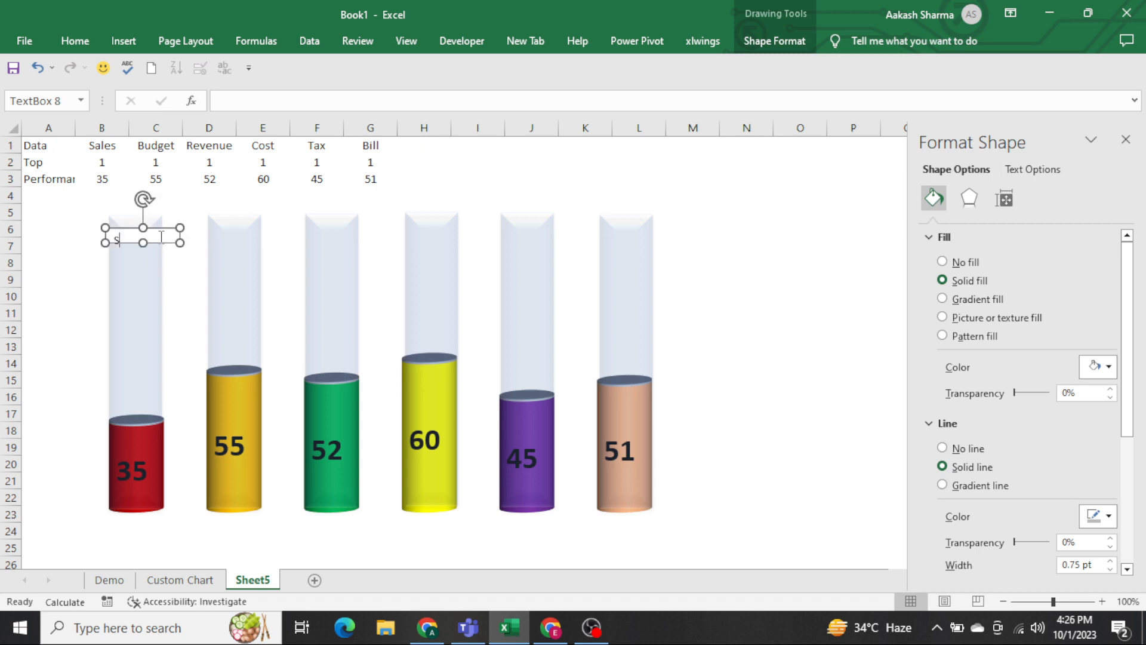
Centre the "Sales" text horizontally and vertically within its text box.
{"action": "key", "text": "ctrl+a"}
{"action": "key", "text": "alt+h"}
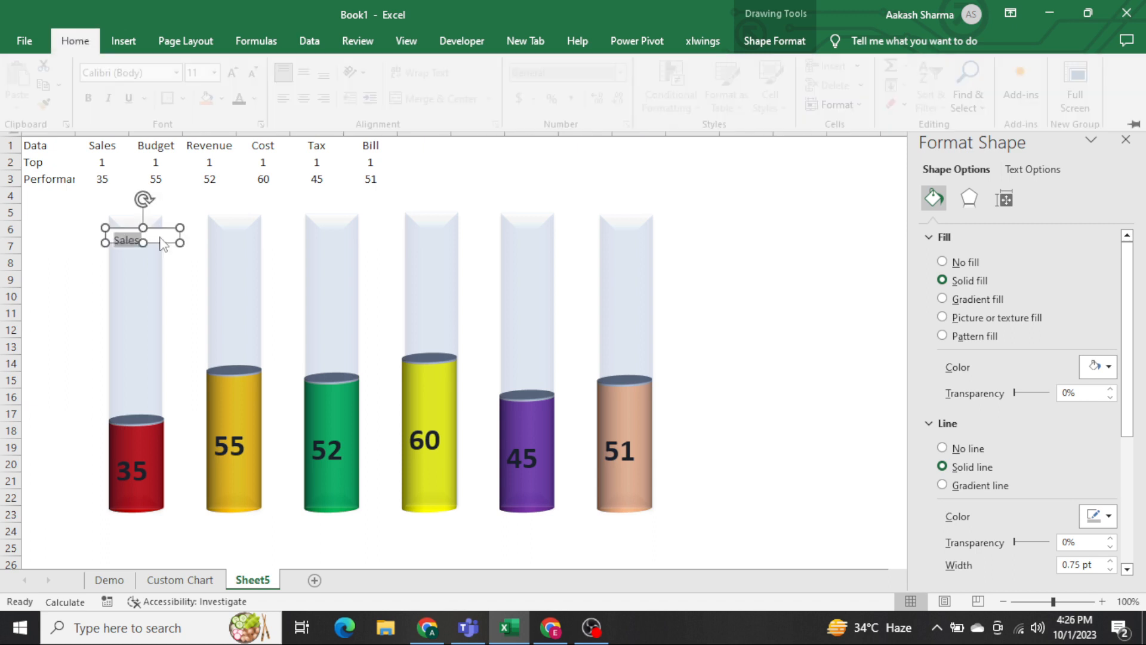
{"action": "key", "text": "a"}
{"action": "key", "text": "c"}
{"action": "key", "text": "alt+h"}
{"action": "key", "text": "a"}
{"action": "key", "text": "m"}
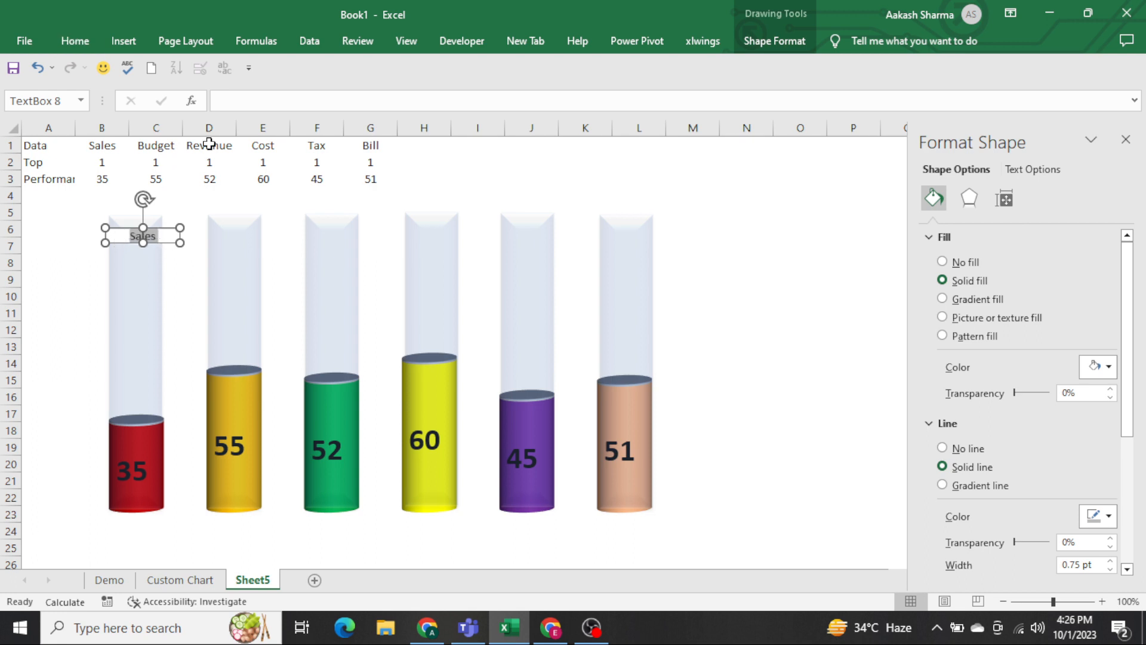
Format the Sales text box with no fill, no outline and bold text, centred over its tube.
{"action": "left_click", "coordinate": [792, 43]}
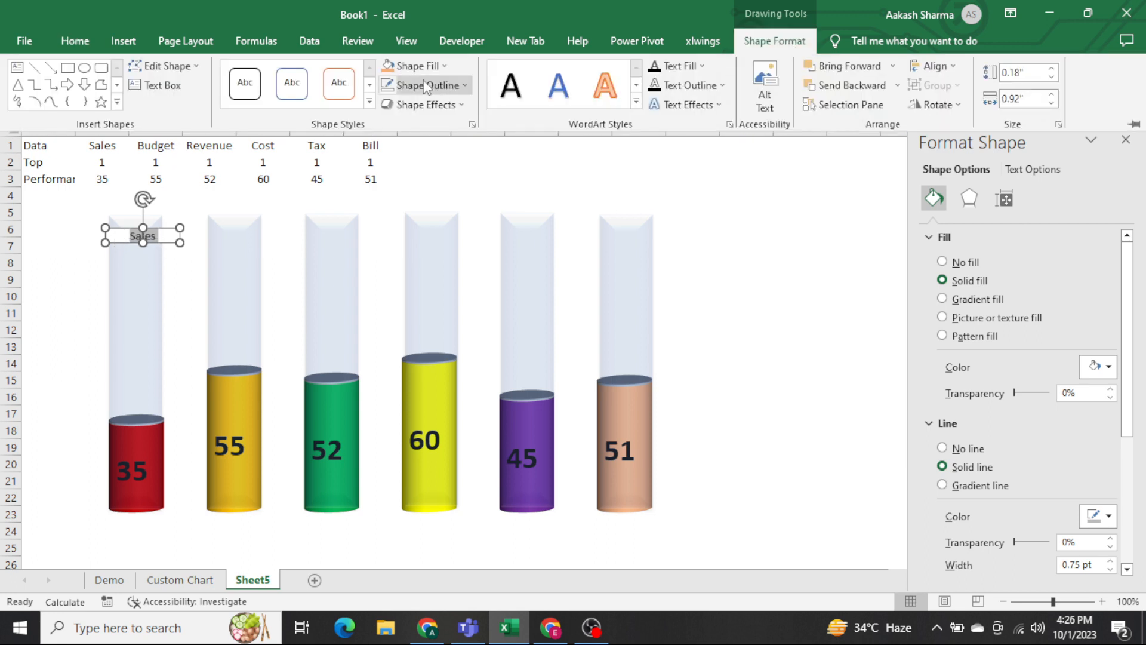
{"action": "left_click", "coordinate": [410, 66]}
{"action": "left_click", "coordinate": [429, 233]}
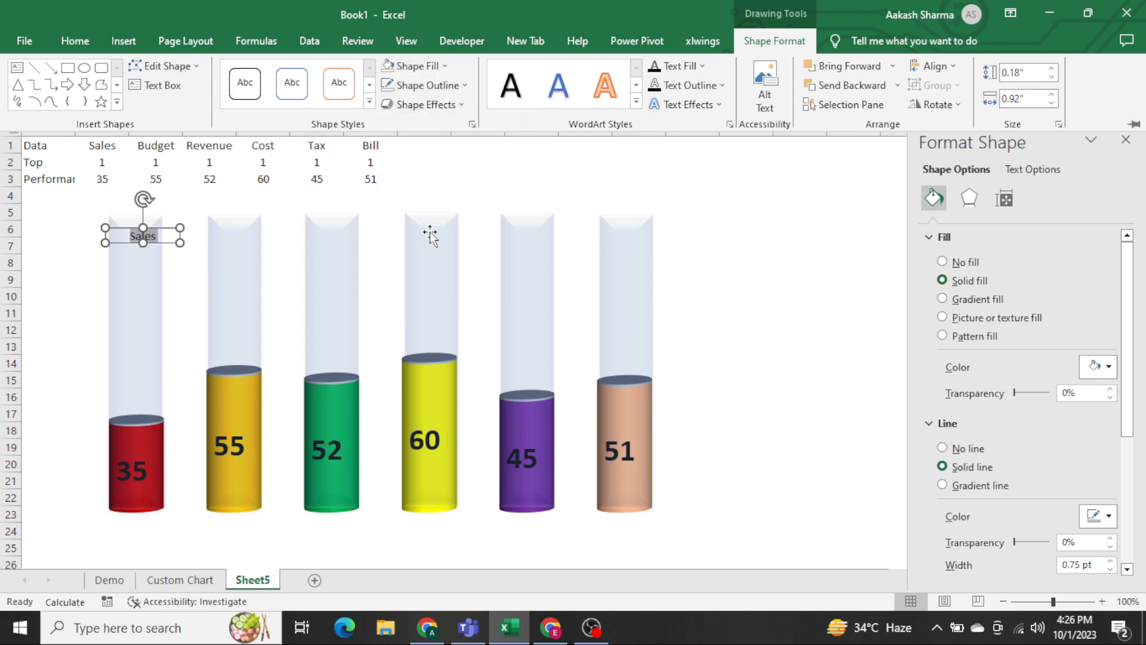
{"action": "left_click", "coordinate": [425, 85]}
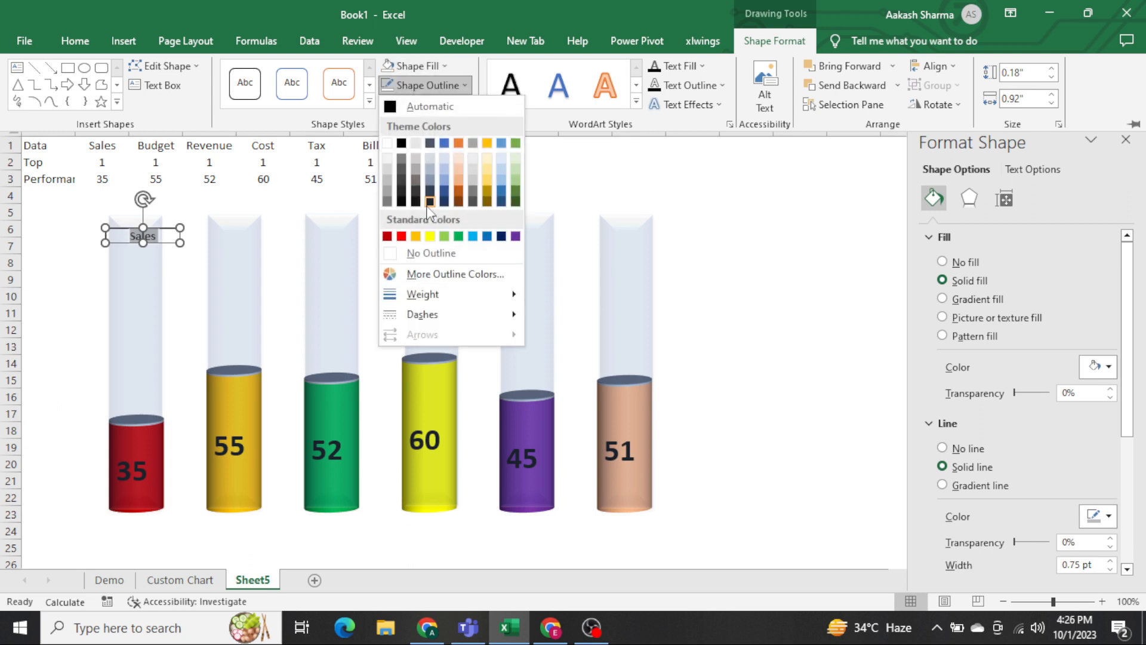
{"action": "left_click", "coordinate": [433, 255]}
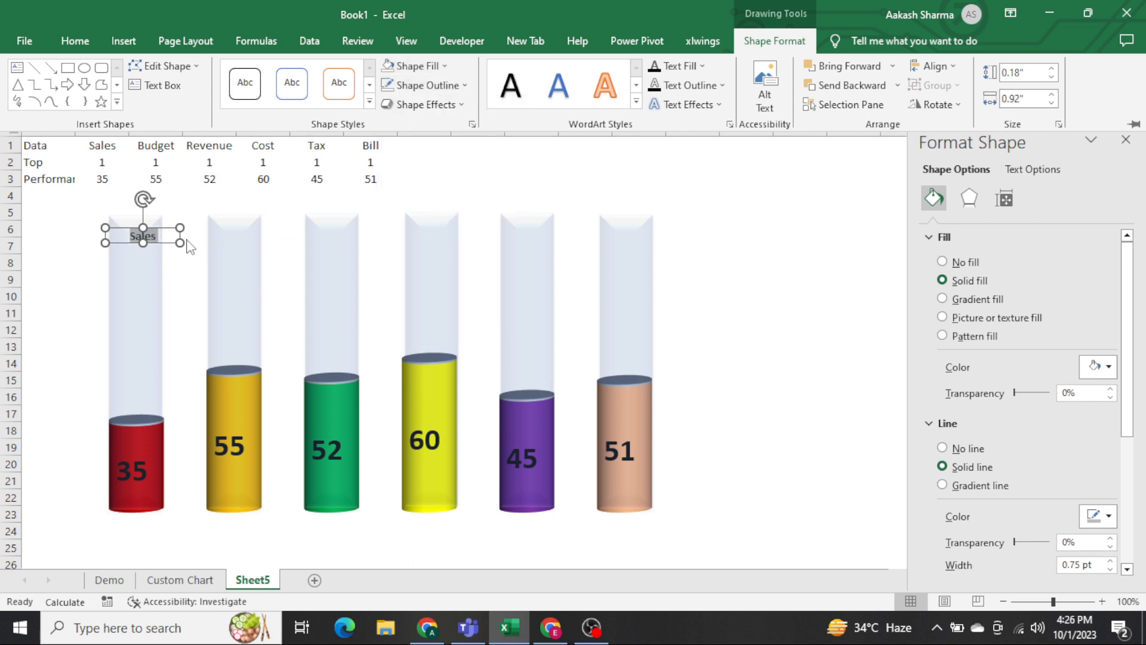
{"action": "left_click", "coordinate": [166, 240]}
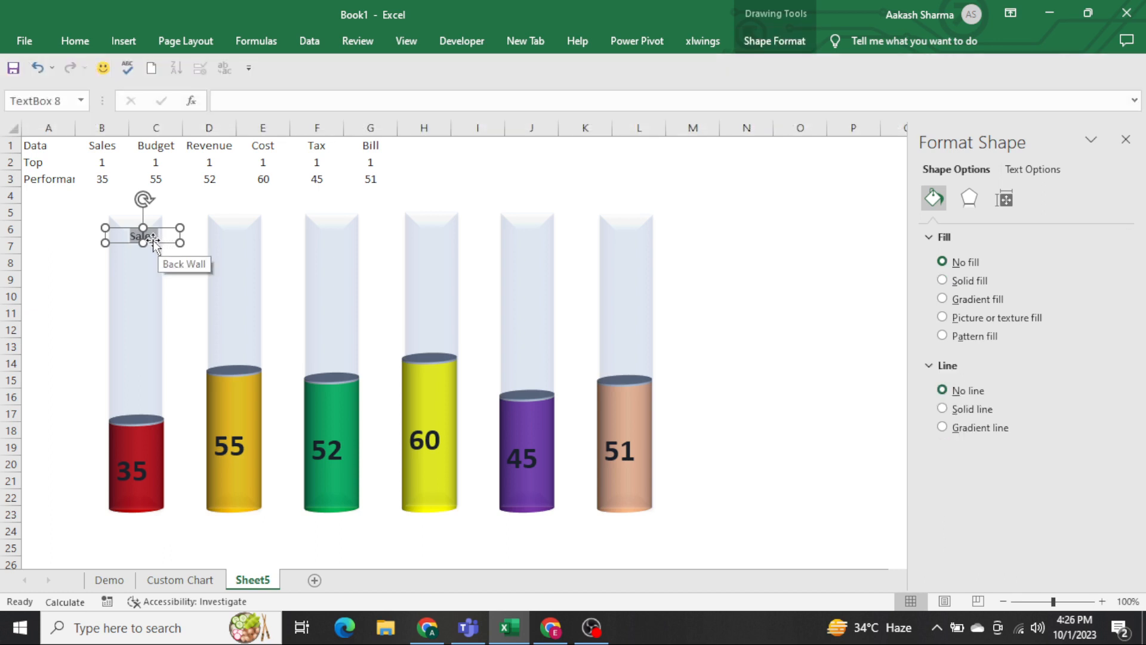
{"action": "left_click", "coordinate": [112, 242]}
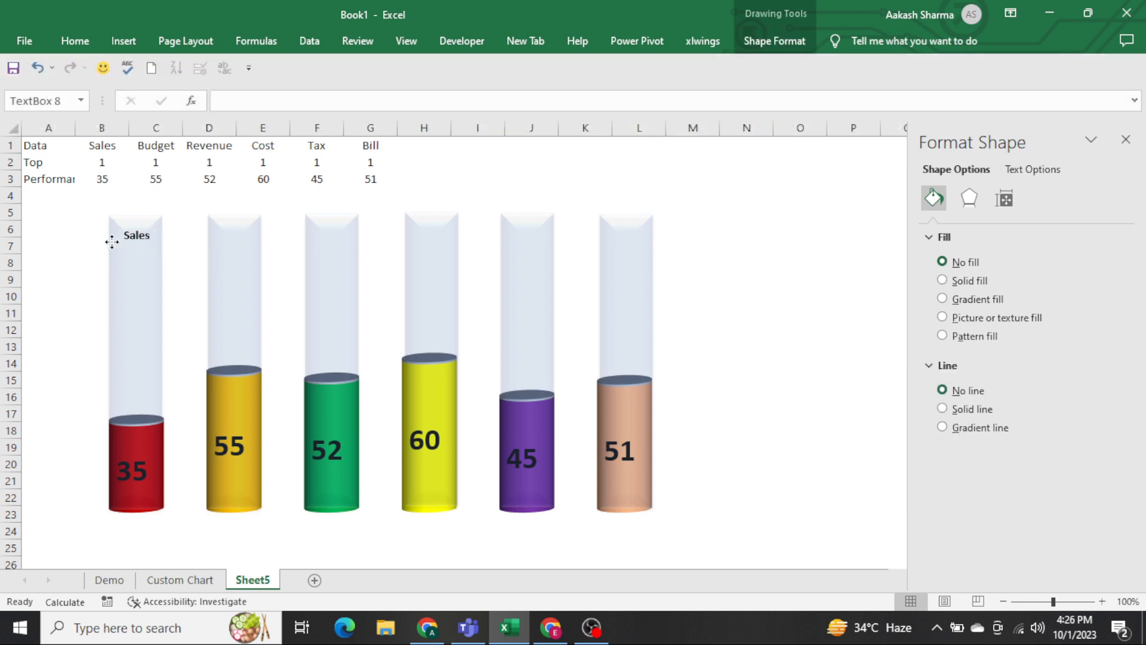
Duplicate the Sales label onto the top of the second tube and change its text to "Budget".
{"action": "left_click", "coordinate": [111, 242]}
{"action": "key", "text": "ctrl+d"}
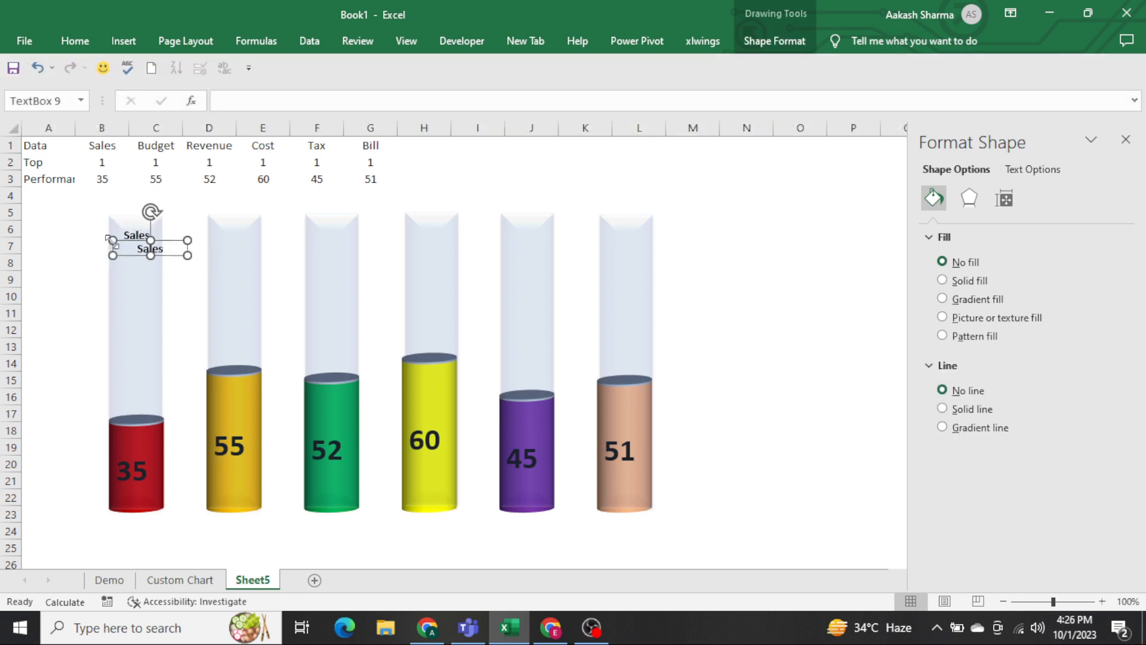
{"action": "left_click_drag", "start_coordinate": [179, 258], "coordinate": [245, 239]}
{"action": "double_click", "coordinate": [242, 236]}
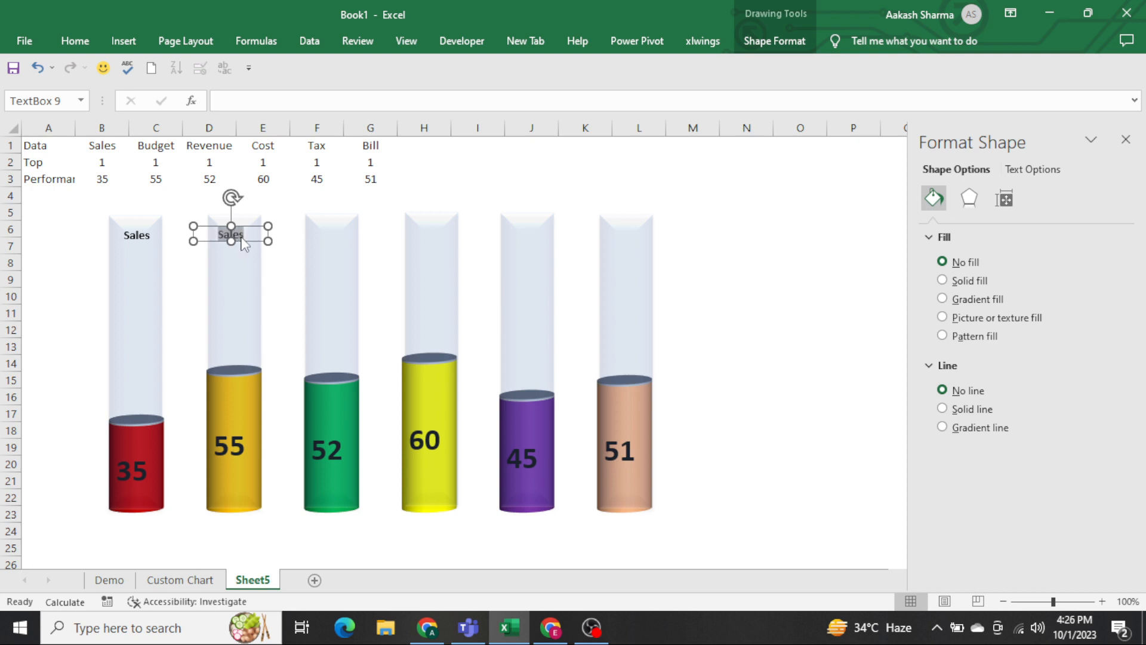
{"action": "key", "text": "BackSpace"}
{"action": "type", "text": "Budget"}
Duplicate the Budget label onto the top of the third tube and change its text to "Revenue".
{"action": "key", "text": "ctrl+d"}
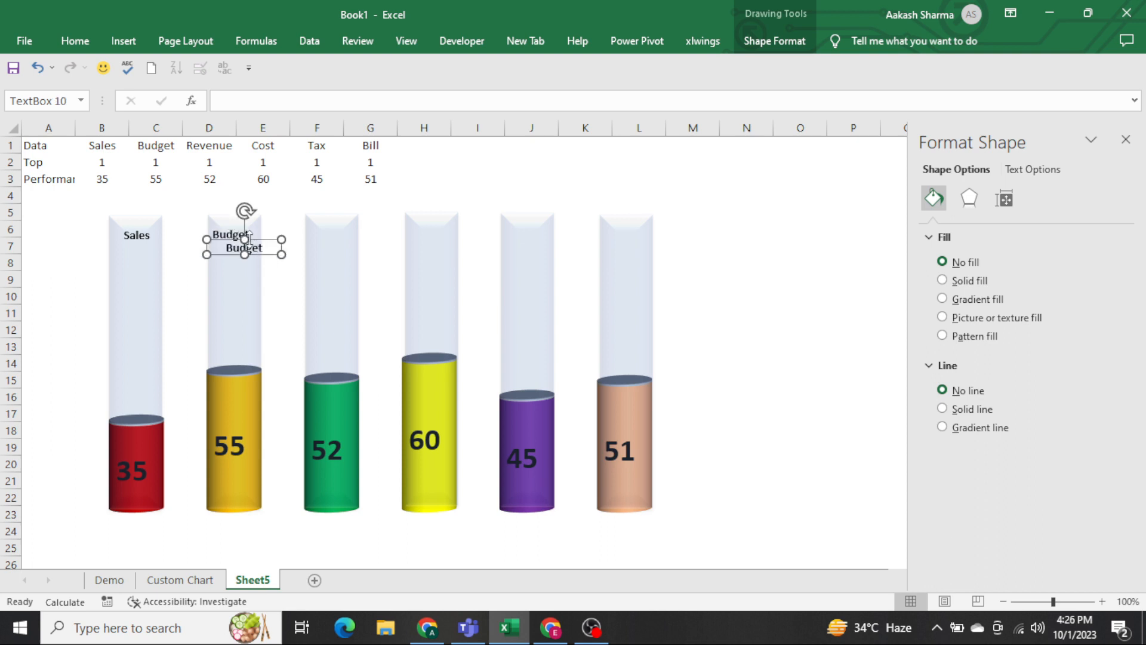
{"action": "left_click_drag", "start_coordinate": [265, 255], "coordinate": [350, 239]}
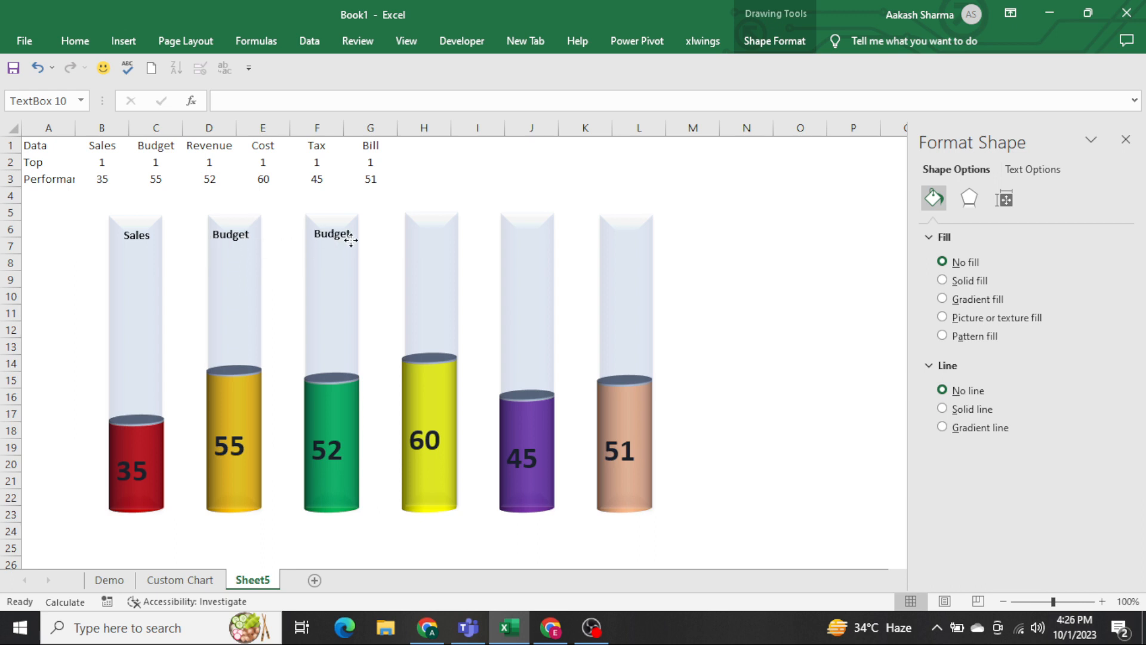
{"action": "left_click", "coordinate": [350, 236]}
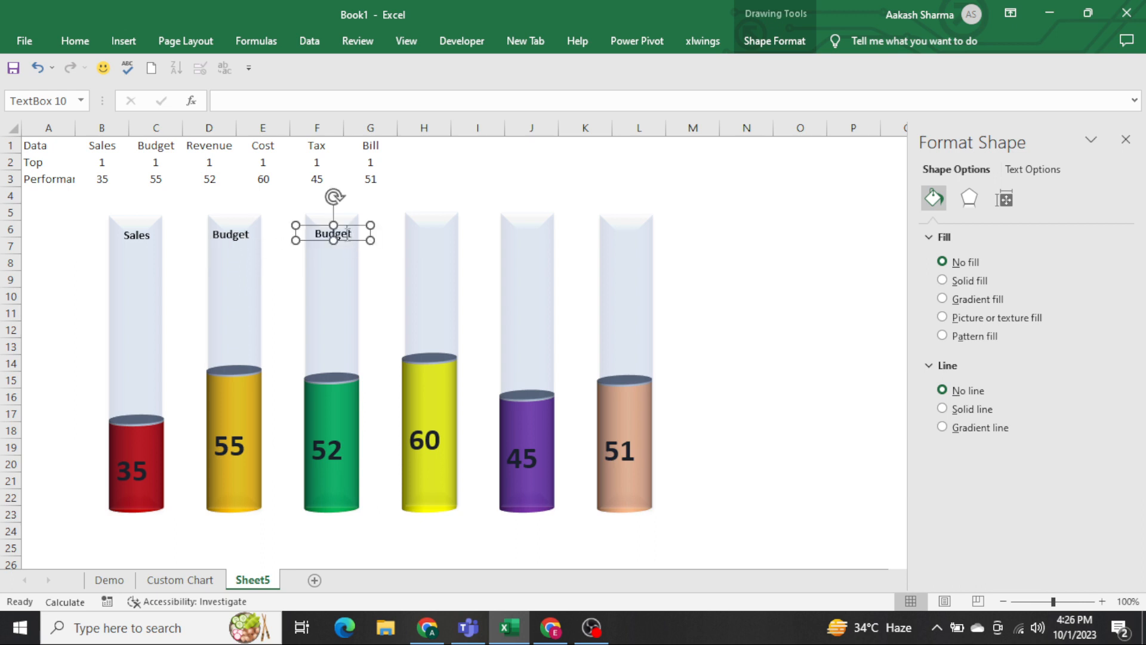
{"action": "double_click", "coordinate": [347, 234]}
{"action": "key", "text": "BackSpace"}
{"action": "type", "text": "Revenue"}
Duplicate the Revenue label onto the top of the fourth tube and change its text to "Cost".
{"action": "left_click", "coordinate": [347, 240]}
{"action": "key", "text": "ctrl+d"}
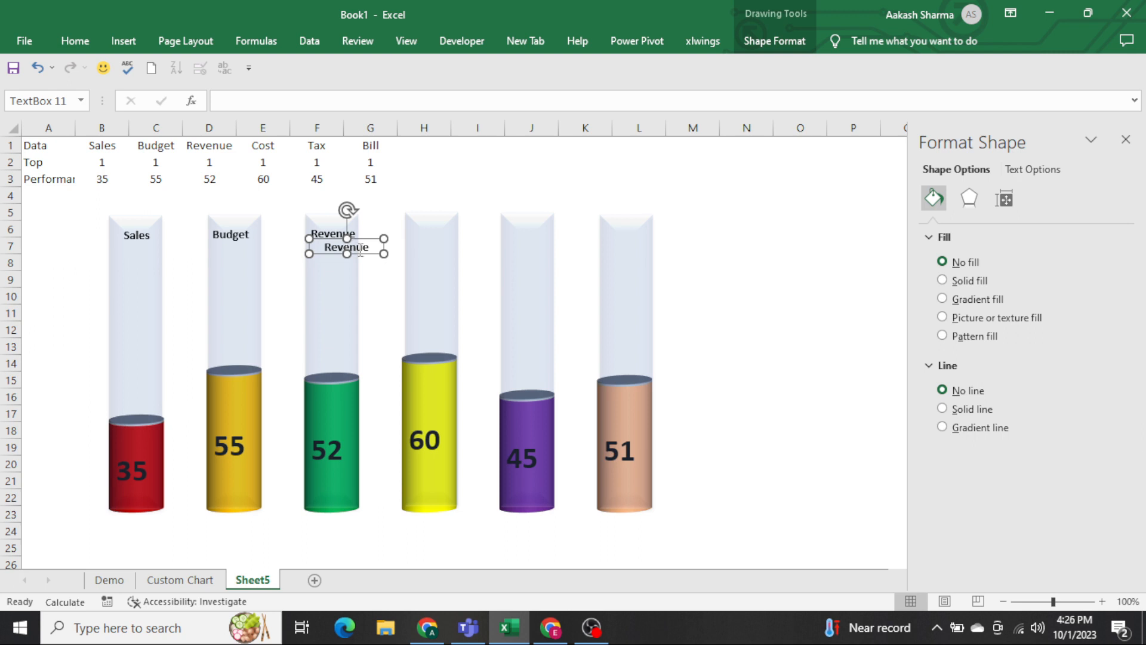
{"action": "left_click_drag", "start_coordinate": [360, 250], "coordinate": [447, 236]}
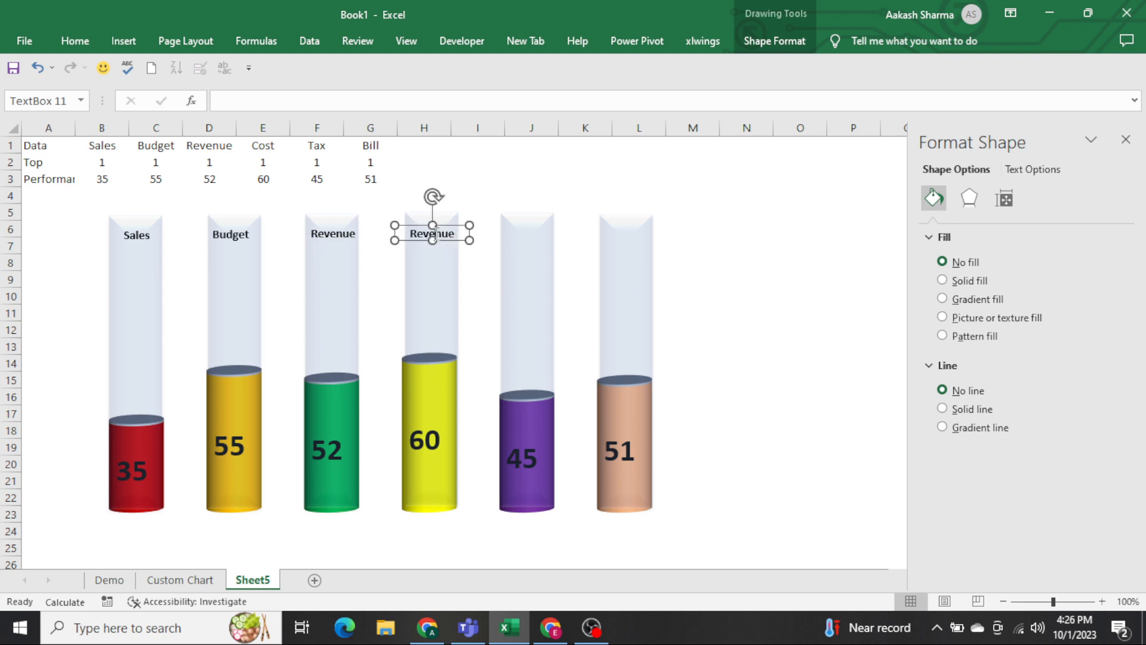
{"action": "double_click", "coordinate": [434, 231]}
{"action": "key", "text": "BackSpace"}
{"action": "type", "text": "Cost"}
Duplicate the Cost label onto the top of the fifth tube and change its text to "Tax".
{"action": "key", "text": "ctrl+d"}
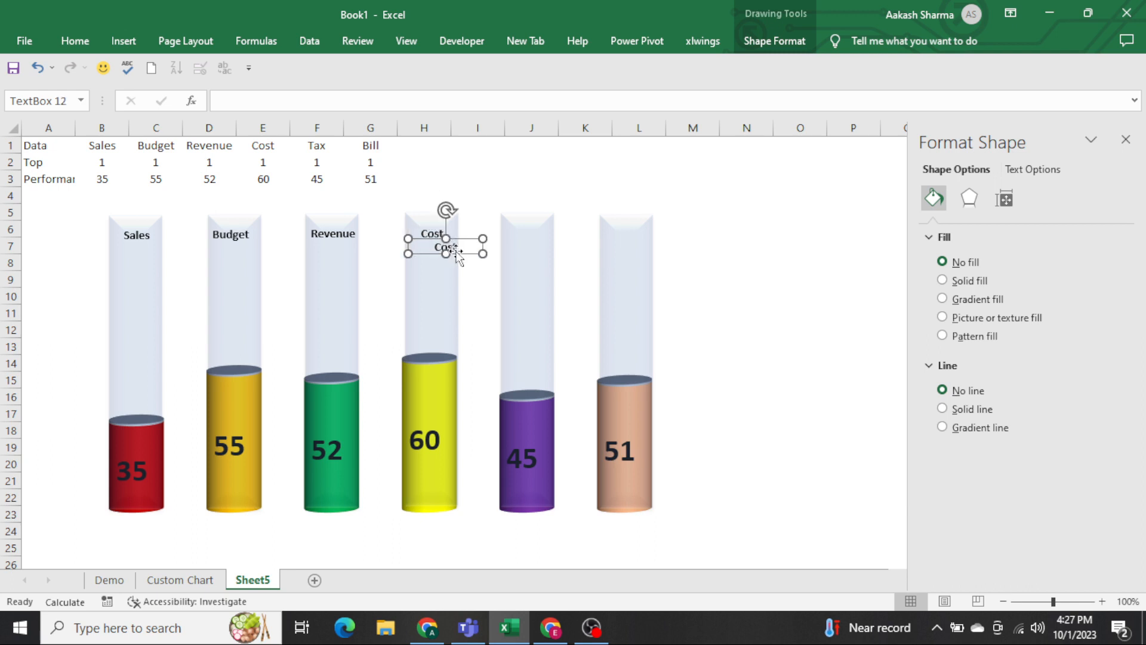
{"action": "left_click_drag", "start_coordinate": [456, 251], "coordinate": [538, 237]}
{"action": "double_click", "coordinate": [526, 233]}
{"action": "key", "text": "BackSpace"}
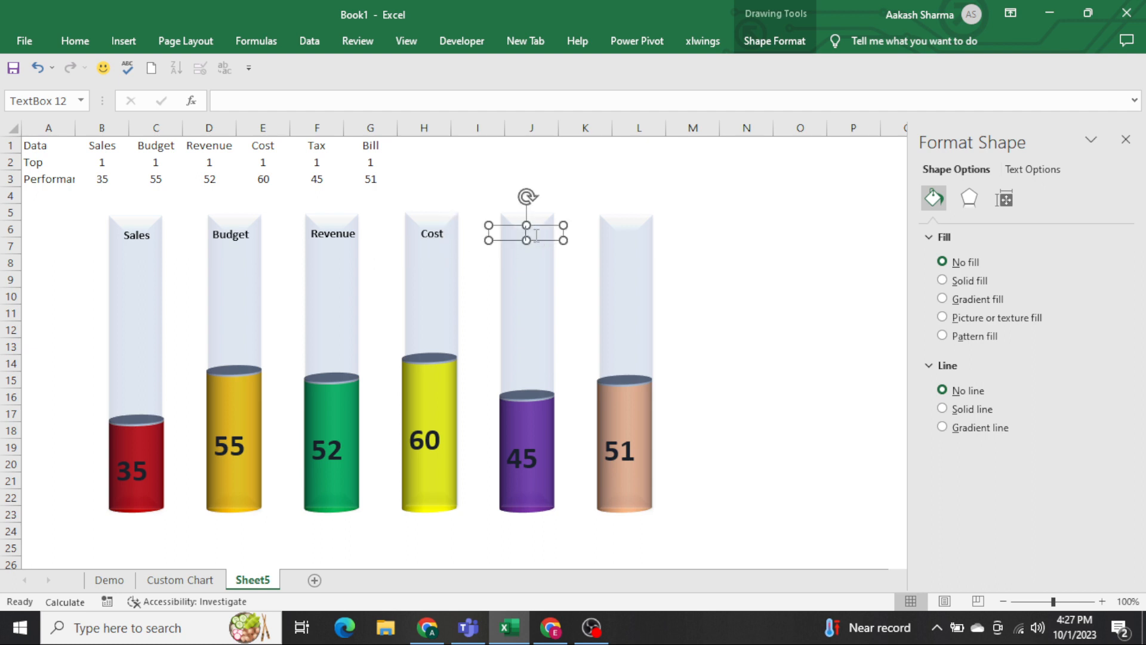
{"action": "type", "text": "Tax"}
Duplicate the Tax label onto the top of the sixth tube and change its text to "Bill".
{"action": "key", "text": "ctrl+d"}
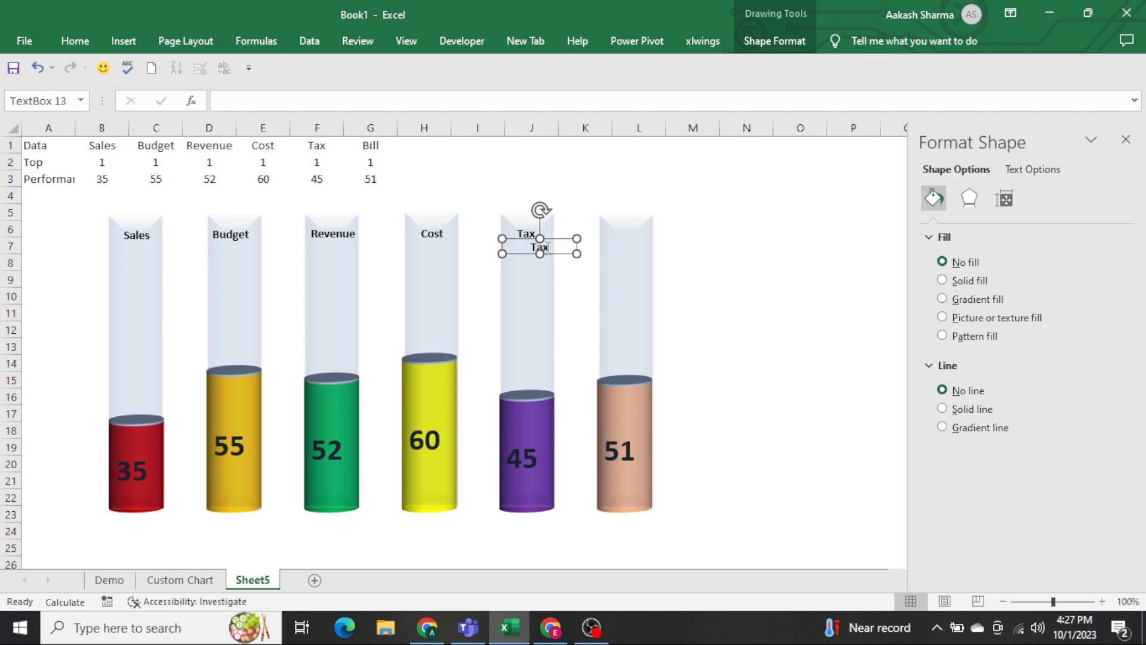
{"action": "left_click_drag", "start_coordinate": [540, 245], "coordinate": [636, 238]}
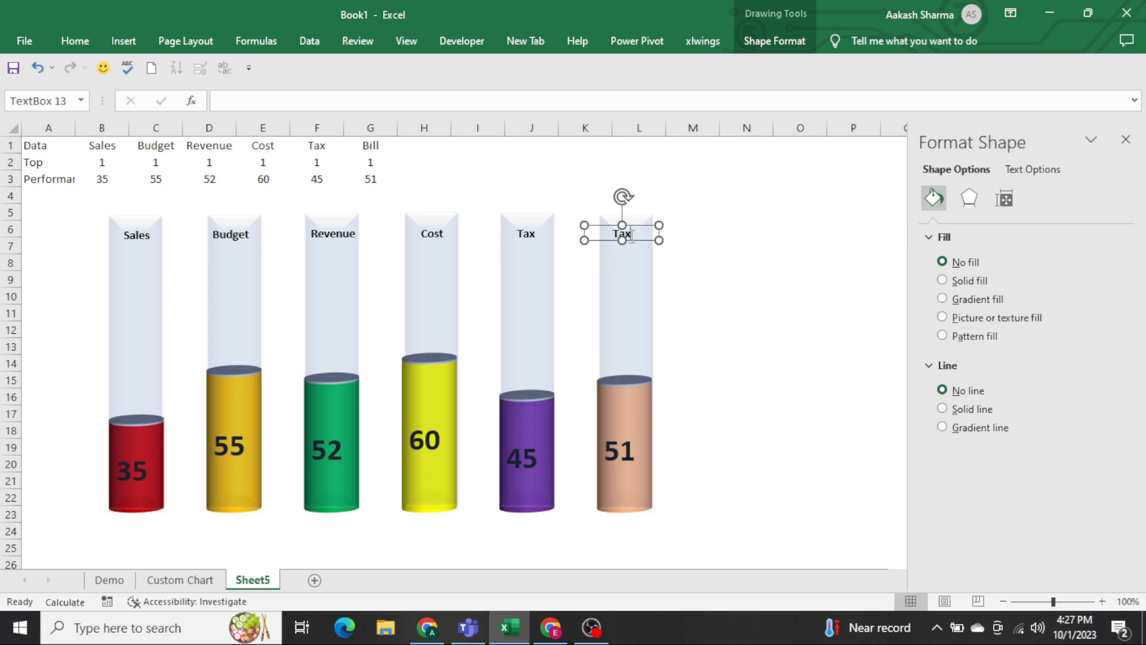
{"action": "double_click", "coordinate": [632, 235]}
{"action": "key", "text": "Delete"}
{"action": "type", "text": "Bill"}
{"action": "left_click", "coordinate": [705, 195]}
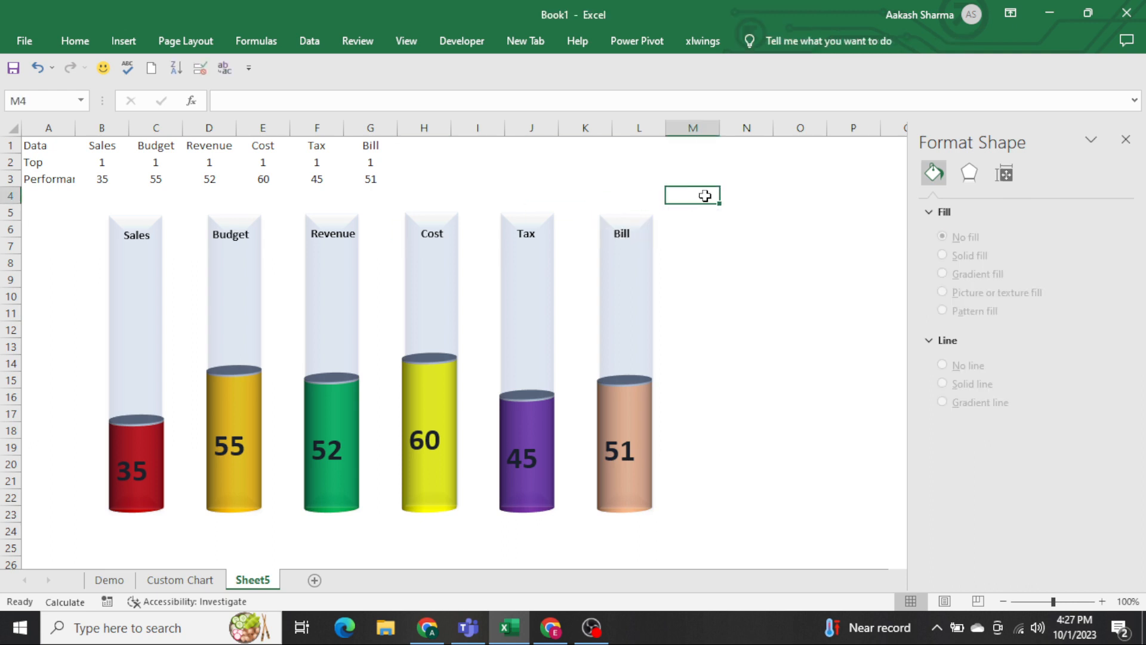
Insert two blank rows at row 4, between the data table and the tubes.
{"action": "key", "text": "ctrl+Left"}
{"action": "key", "text": "ctrl+shift+Right"}
{"action": "key", "text": "ctrl+shift+plus"}
{"action": "key", "text": "ctrl+shift+plus"}
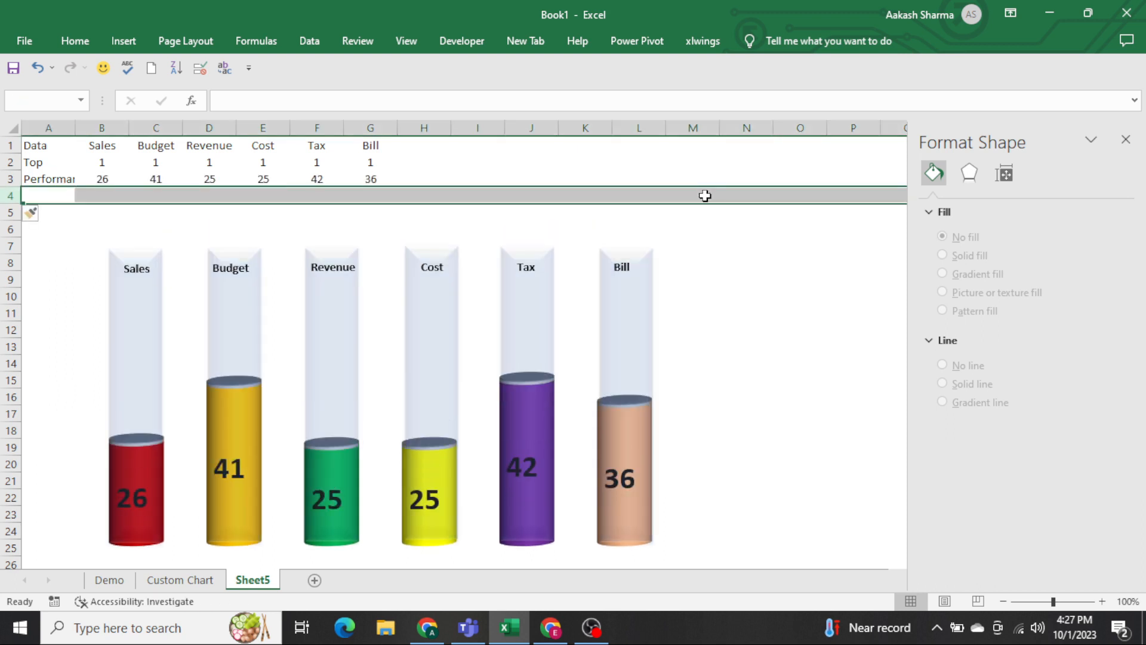
Apply a dark red double-line bottom border to cells C5:K5 above the tubes.
{"action": "key", "text": "Down"}
{"action": "key", "text": "Down"}
{"action": "key", "text": "Right"}
{"action": "key", "text": "shift+Right"}
{"action": "key", "text": "shift+Right"}
{"action": "key", "text": "shift+Right"}
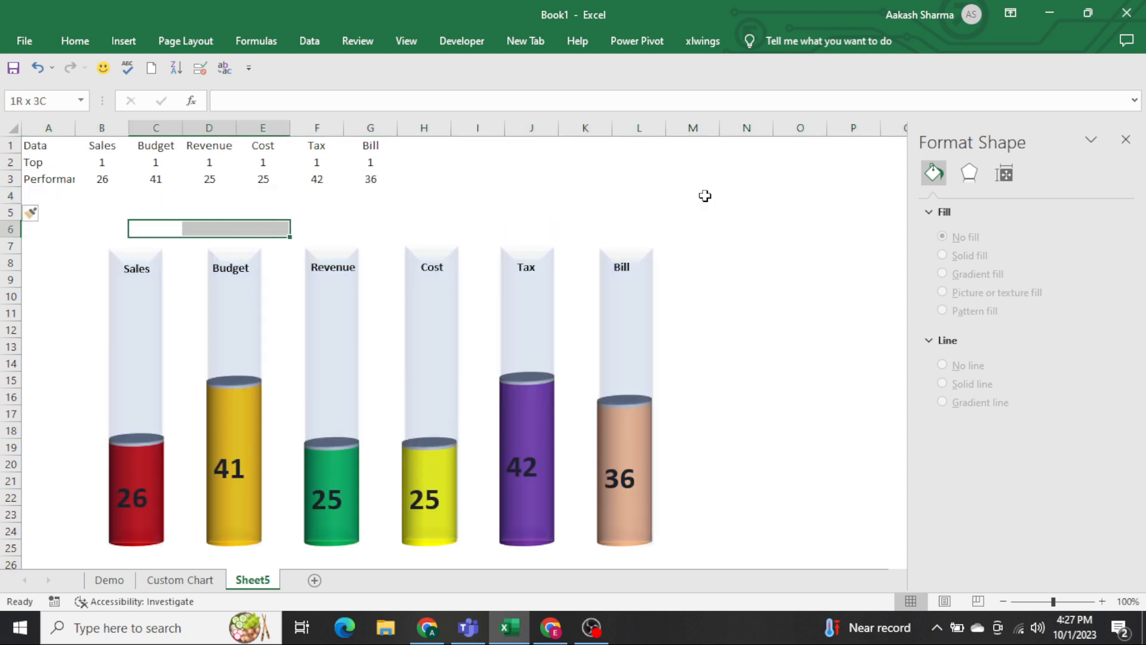
{"action": "key", "text": "Right"}
{"action": "key", "text": "Up"}
{"action": "key", "text": "shift+Right"}
{"action": "key", "text": "shift+Right"}
{"action": "key", "text": "shift+Right"}
{"action": "key", "text": "shift+Right"}
{"action": "key", "text": "shift+Right"}
{"action": "key", "text": "shift+Right"}
{"action": "key", "text": "shift+Right"}
{"action": "key", "text": "shift+Right"}
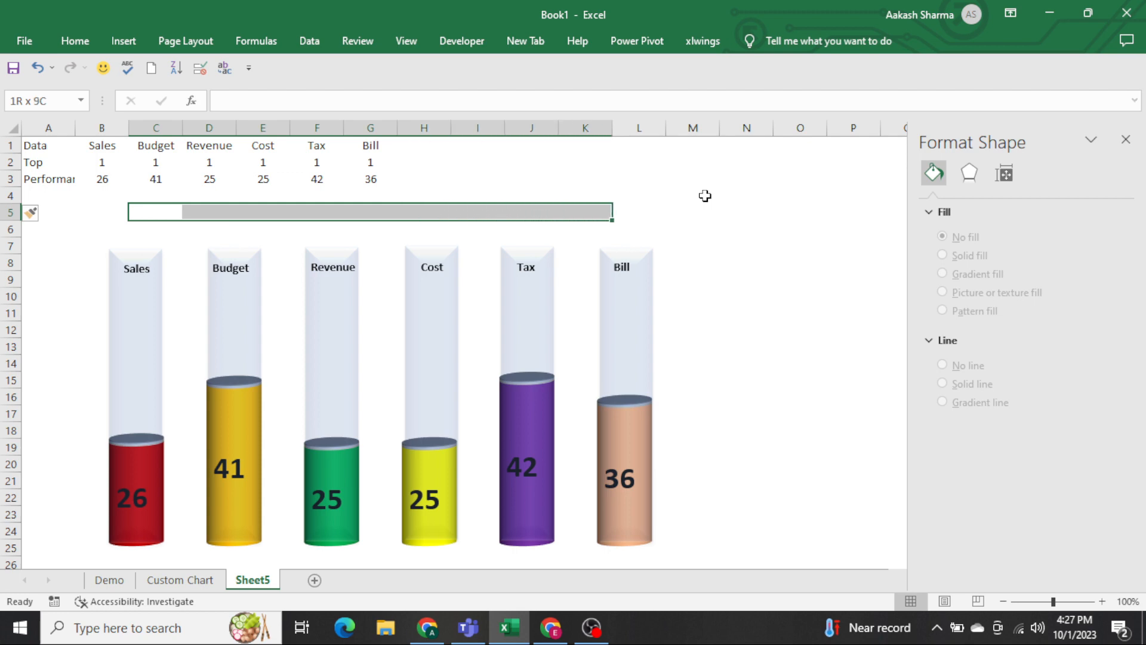
{"action": "key", "text": "ctrl+1"}
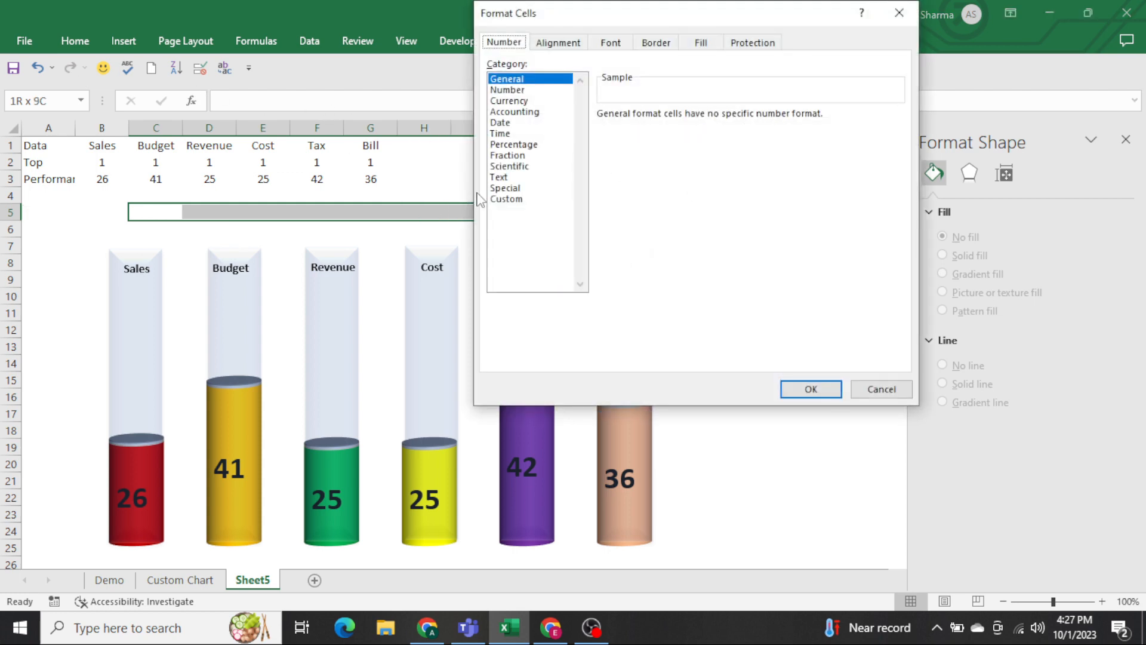
{"action": "left_click", "coordinate": [677, 46]}
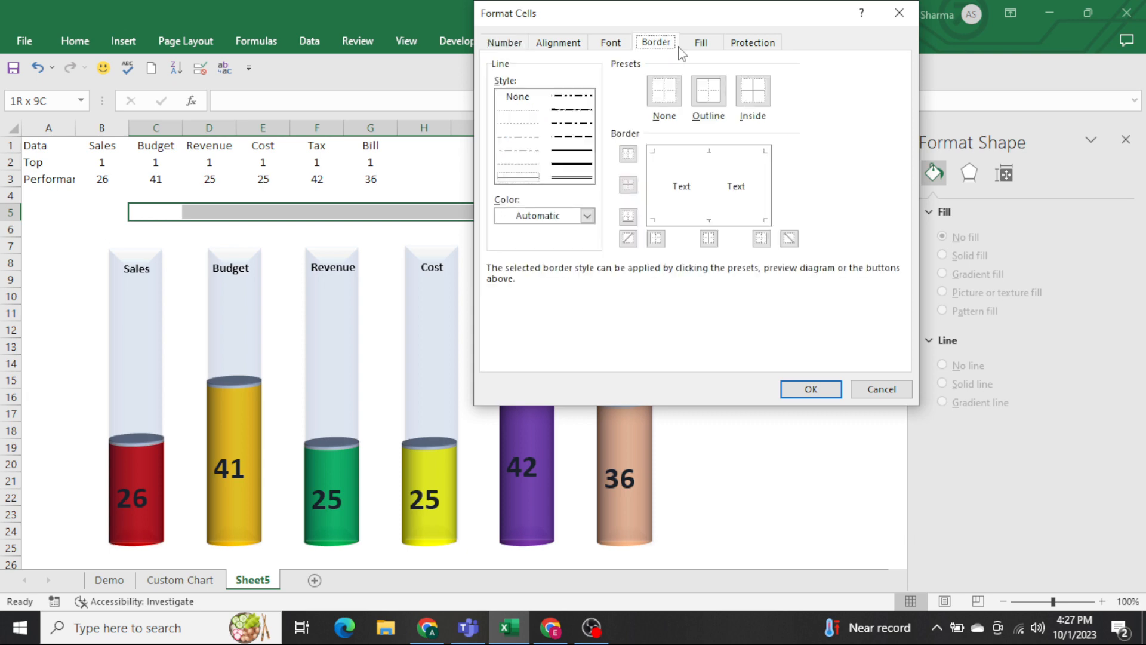
{"action": "left_click", "coordinate": [571, 178]}
{"action": "left_click", "coordinate": [573, 218]}
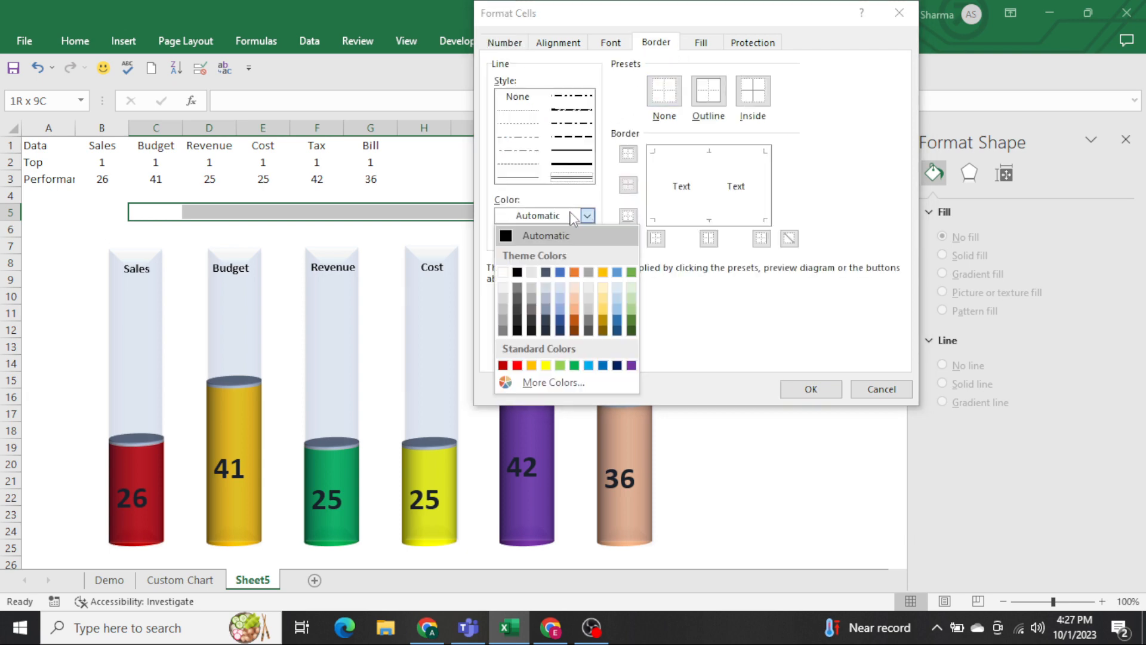
{"action": "left_click", "coordinate": [504, 366]}
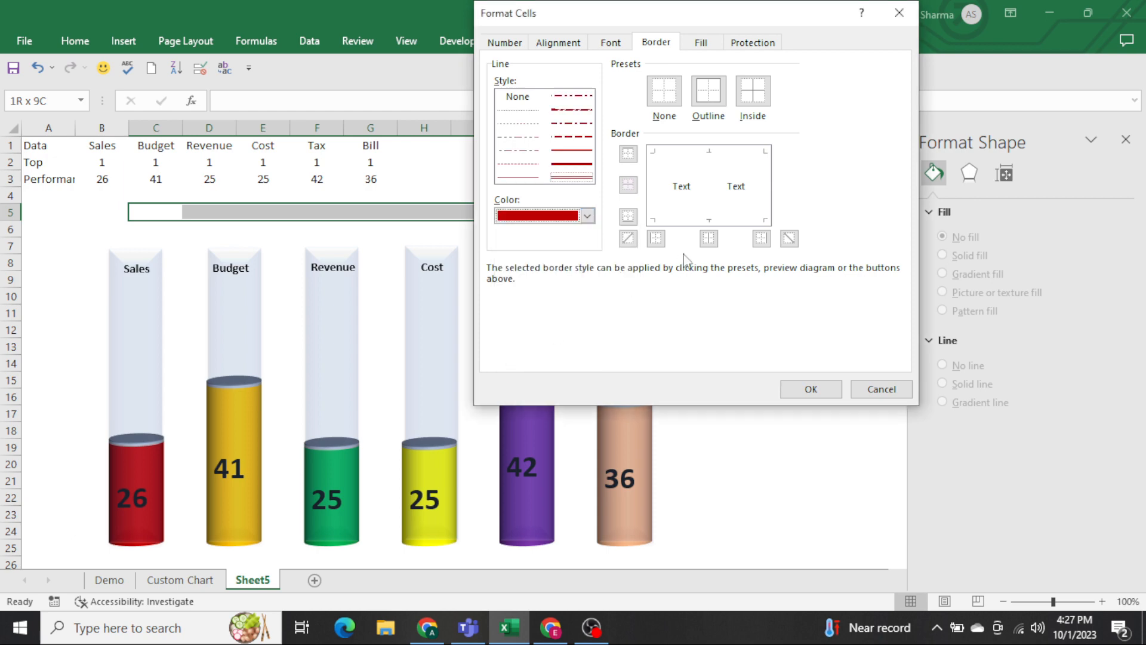
{"action": "left_click", "coordinate": [686, 219]}
{"action": "left_click", "coordinate": [810, 389]}
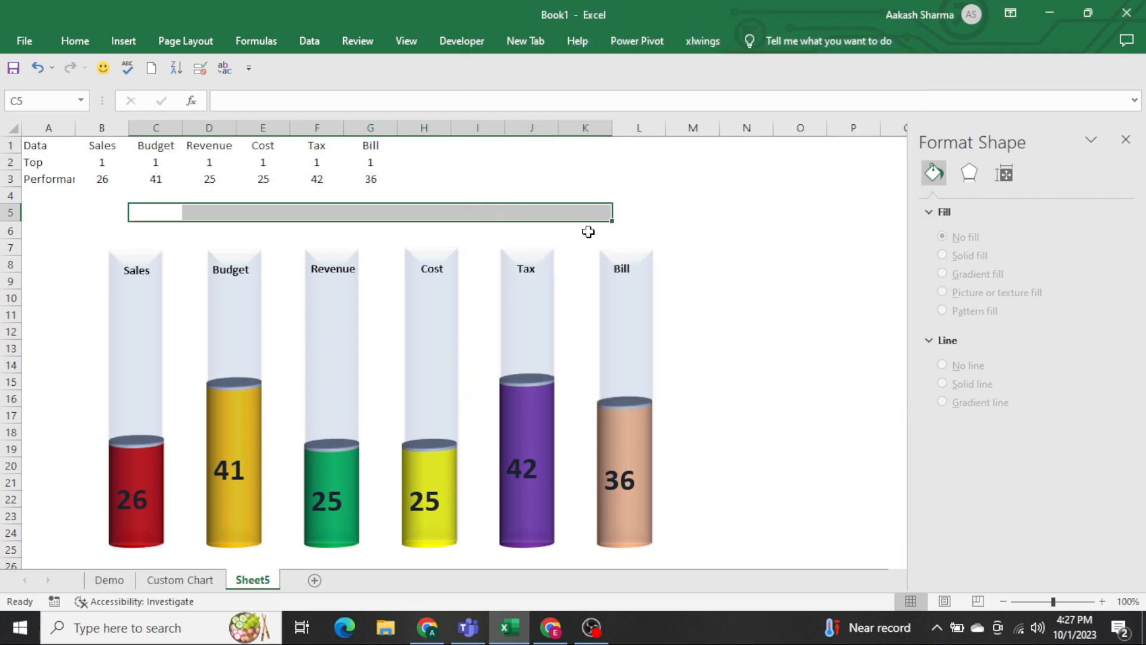
Merge and center cells C5:K5 above the tubes.
{"action": "left_click", "coordinate": [527, 191]}
{"action": "key", "text": "Down"}
{"action": "key", "text": "Left"}
{"action": "key", "text": "Left"}
{"action": "key", "text": "Left"}
{"action": "key", "text": "Left"}
{"action": "key", "text": "Left"}
{"action": "key", "text": "Left"}
{"action": "key", "text": "Left"}
{"action": "key", "text": "Left"}
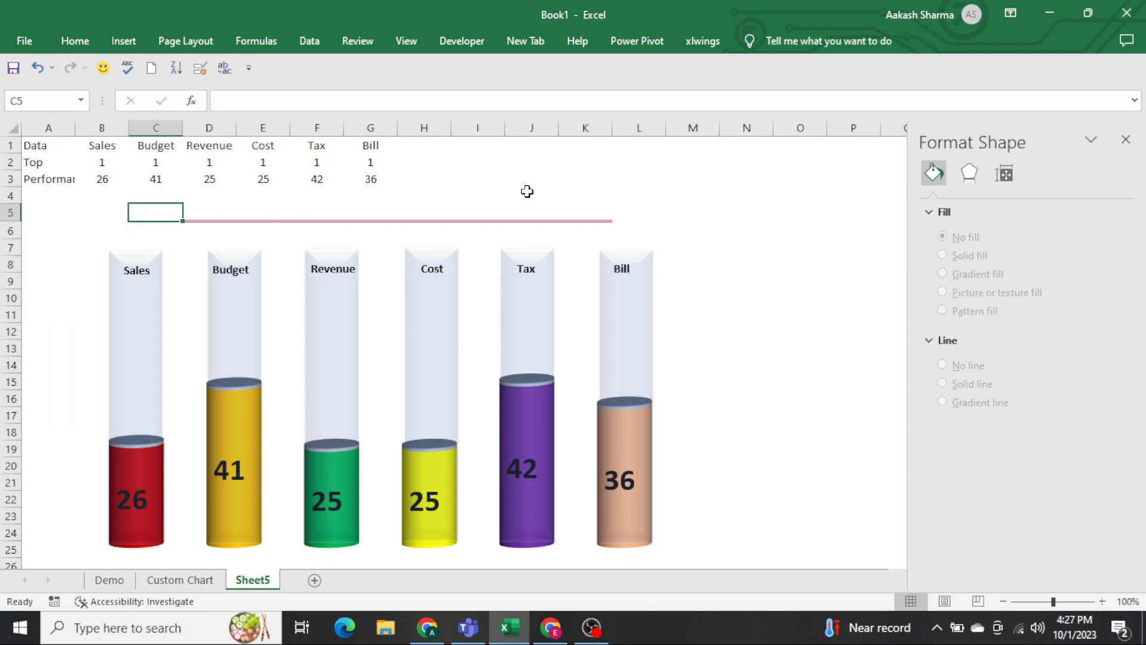
{"action": "key", "text": "shift+Right"}
{"action": "key", "text": "shift+Right"}
{"action": "key", "text": "shift+Right"}
{"action": "key", "text": "shift+Right"}
{"action": "key", "text": "shift+Right"}
{"action": "key", "text": "shift+Right"}
{"action": "key", "text": "shift+Right"}
{"action": "key", "text": "shift+Right"}
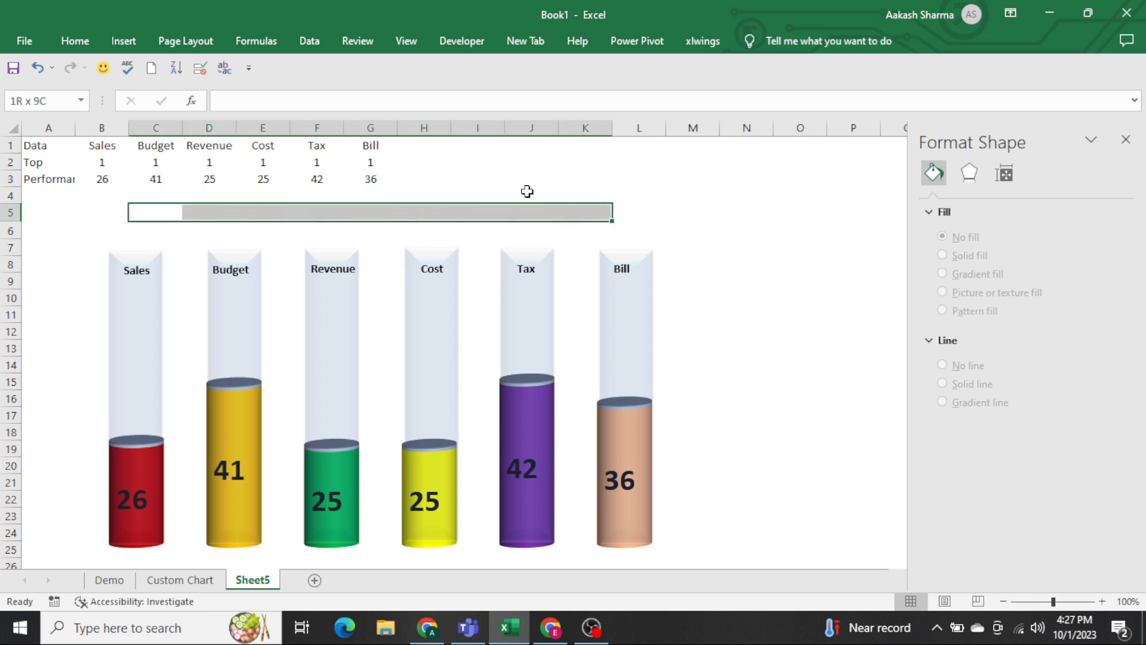
{"action": "key", "text": "alt+h"}
{"action": "type", "text": "mc"}
{"action": "type", "text": "Fi"}
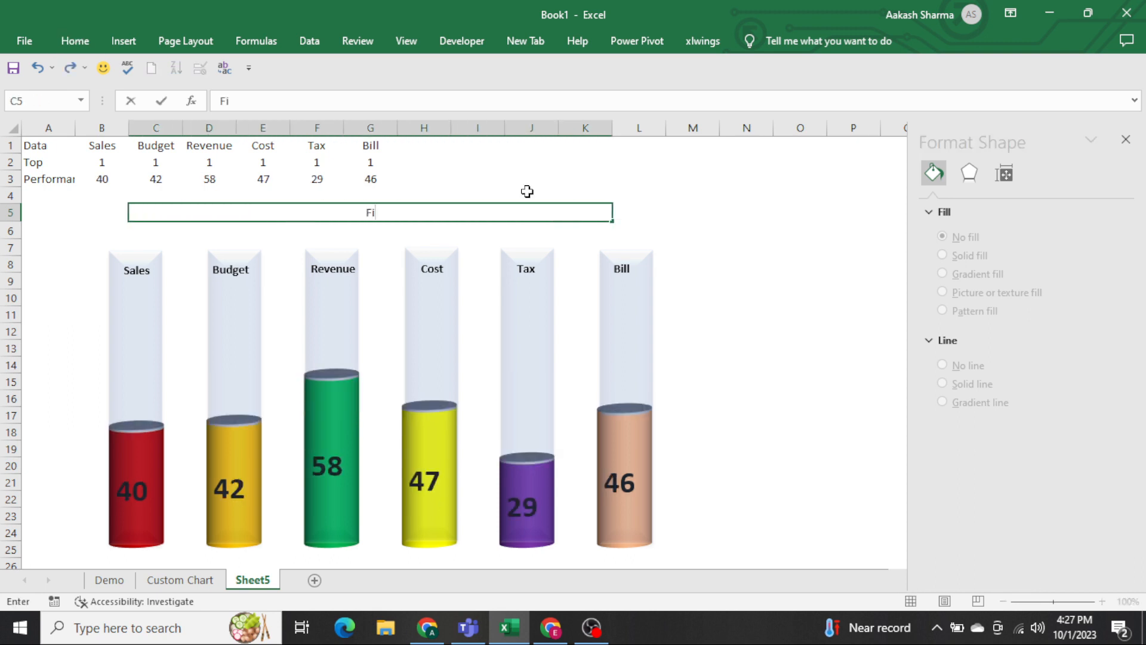
{"action": "type", "text": "nancial Sales An"}
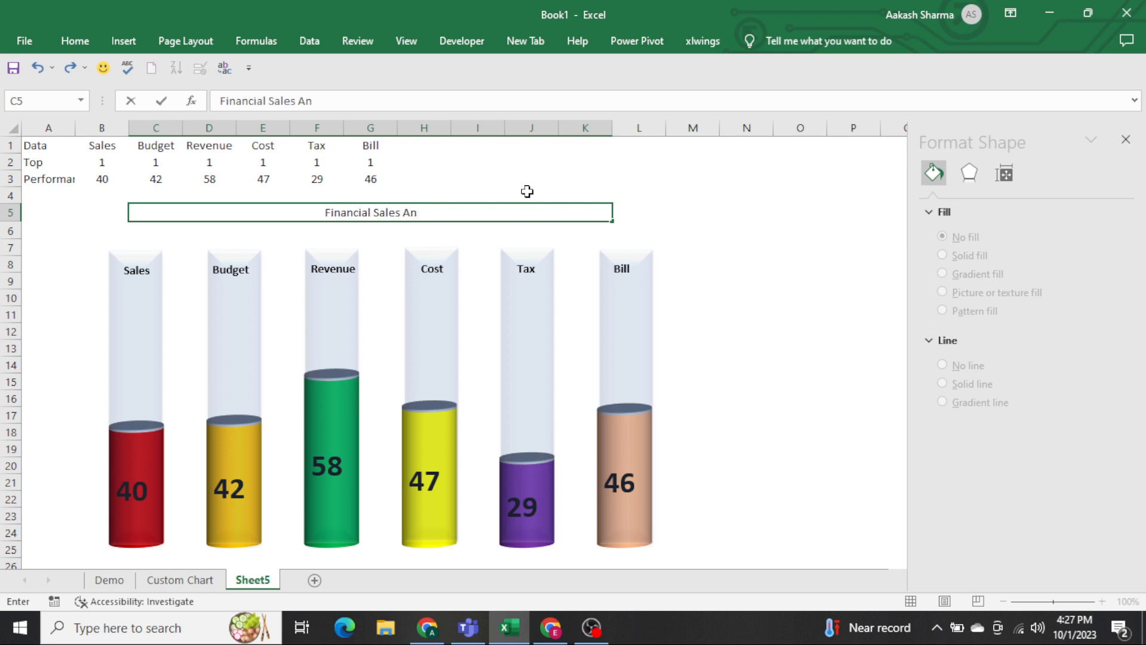
{"action": "type", "text": "alysis 2"}
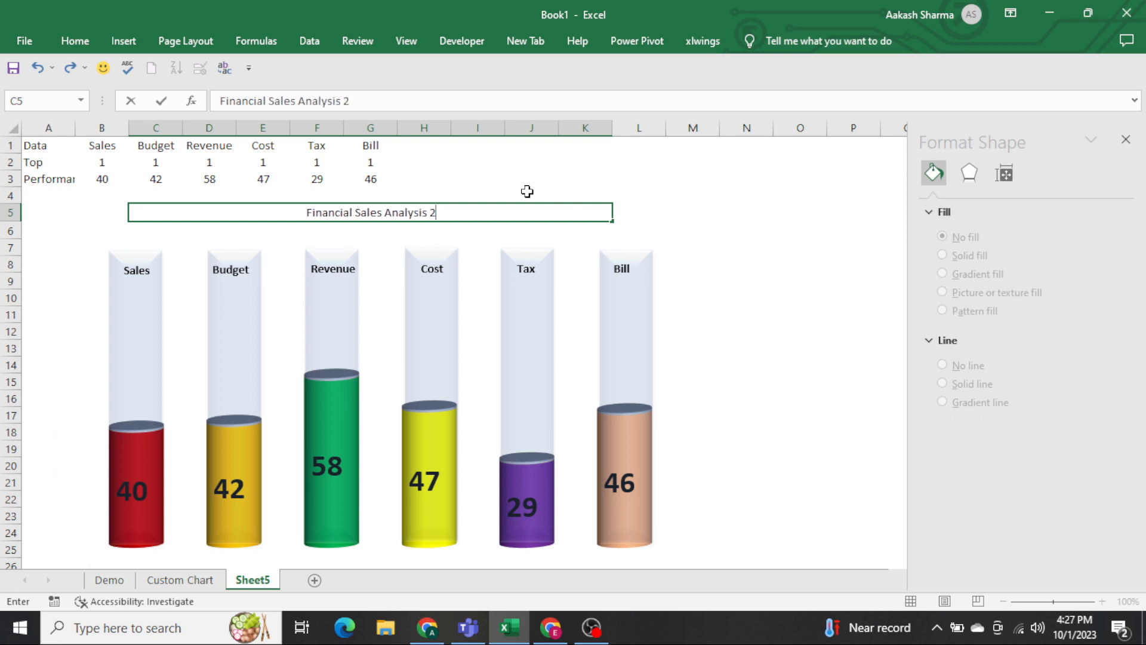
{"action": "type", "text": "019 to 2023"}
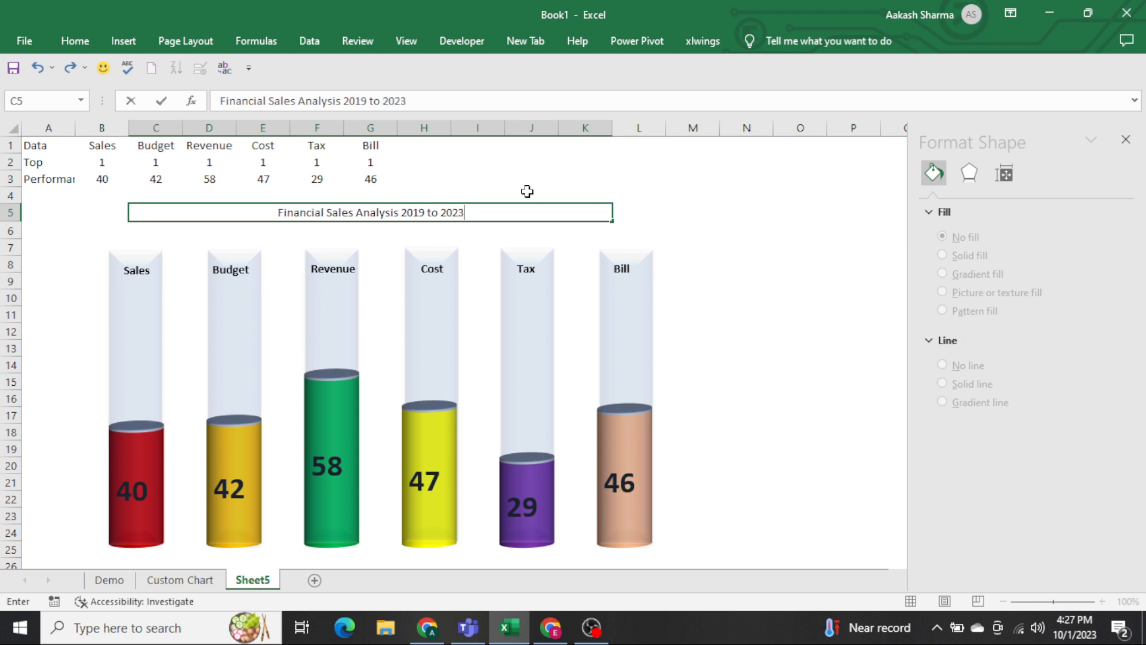
Enter the title "Financial Sales Analysis 2019 to 2023" in the merged cell C5.
{"action": "key", "text": "ctrl+Return"}
Format the chart title as bold, underlined, 14 pt and dark blue.
{"action": "key", "text": "ctrl+b"}
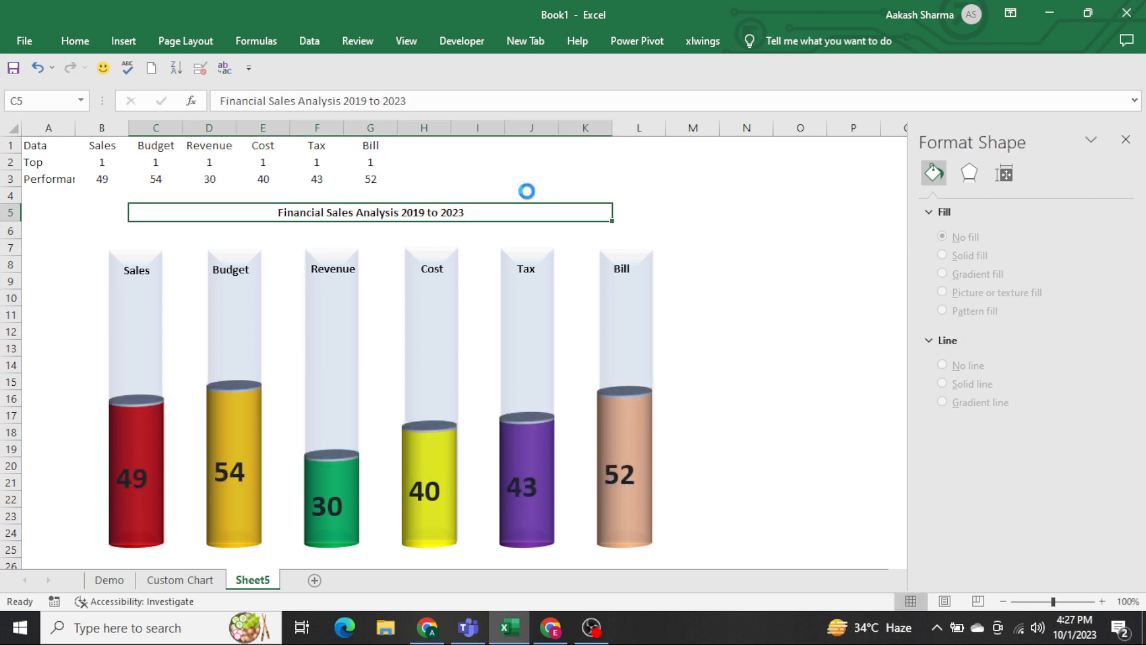
{"action": "key", "text": "ctrl+u"}
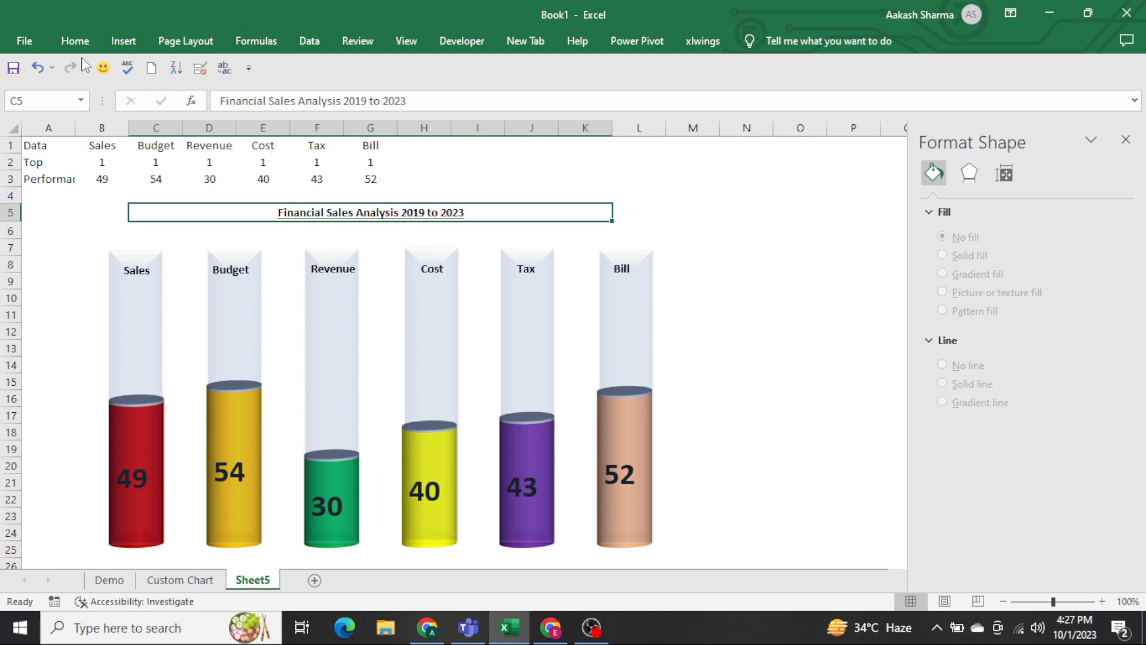
{"action": "left_click", "coordinate": [75, 40]}
{"action": "left_click", "coordinate": [239, 74]}
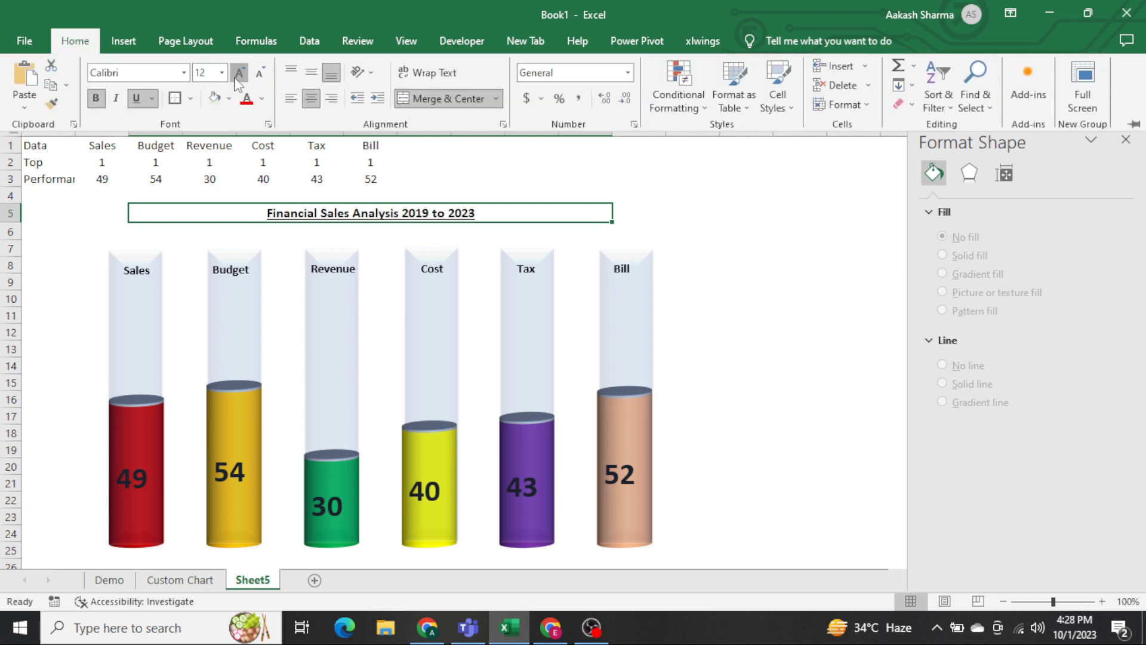
{"action": "left_click", "coordinate": [239, 74]}
{"action": "left_click", "coordinate": [262, 99]}
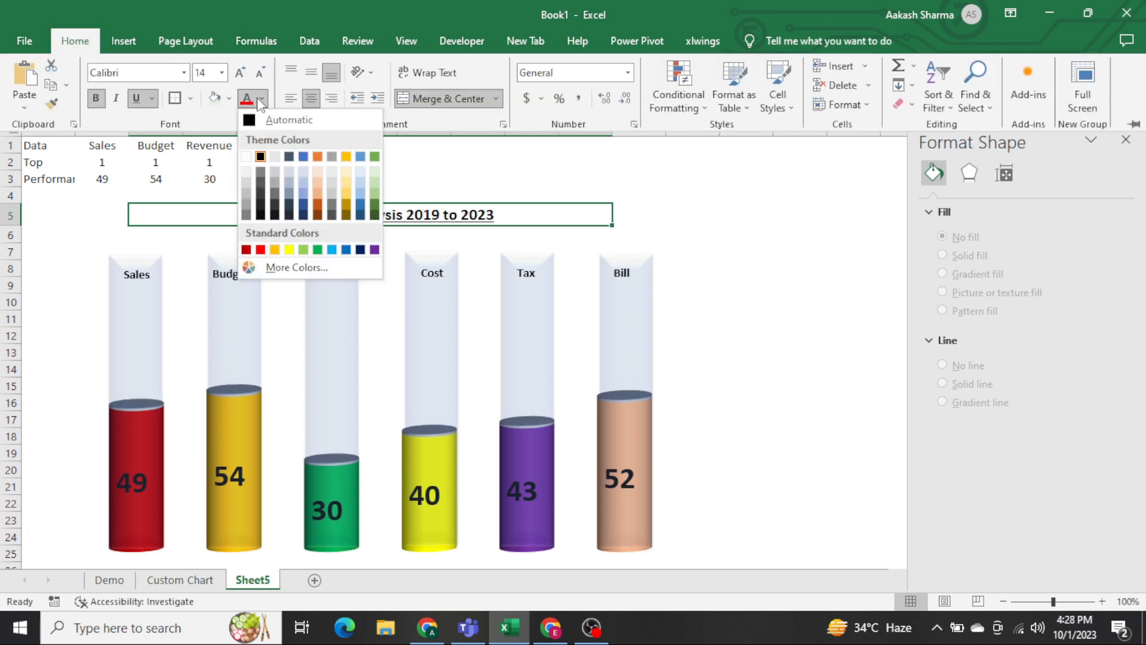
{"action": "left_click", "coordinate": [361, 250]}
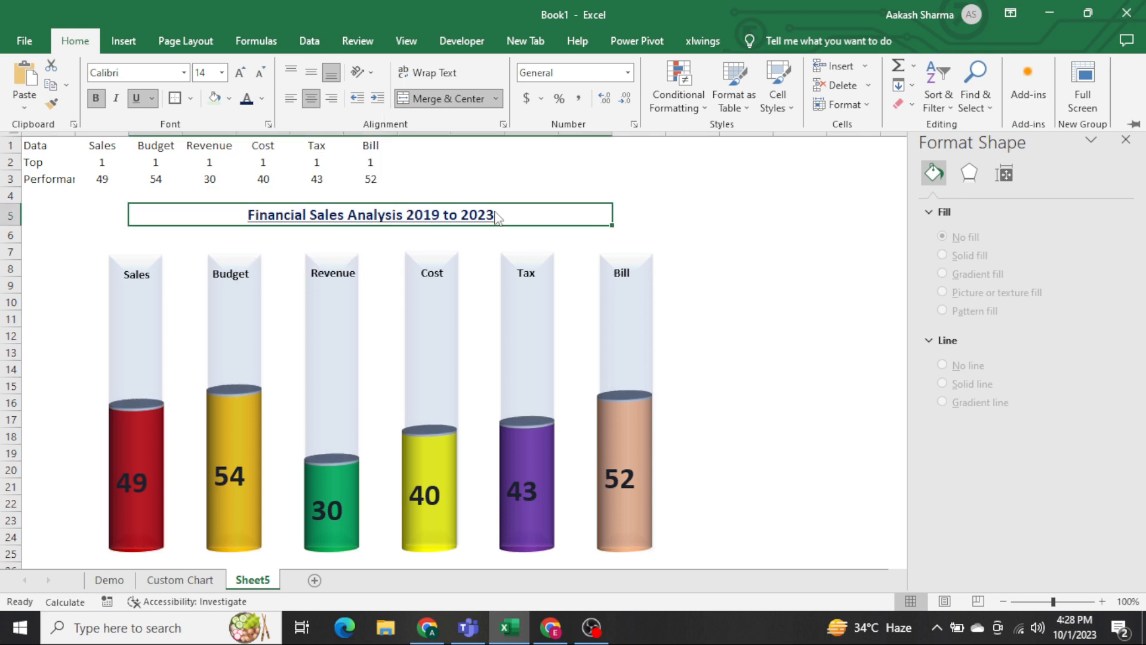
Select cell A5 and recalculate the sheet repeatedly to check how the cylinders respond to new random Performance values.
{"action": "key", "text": "Left"}
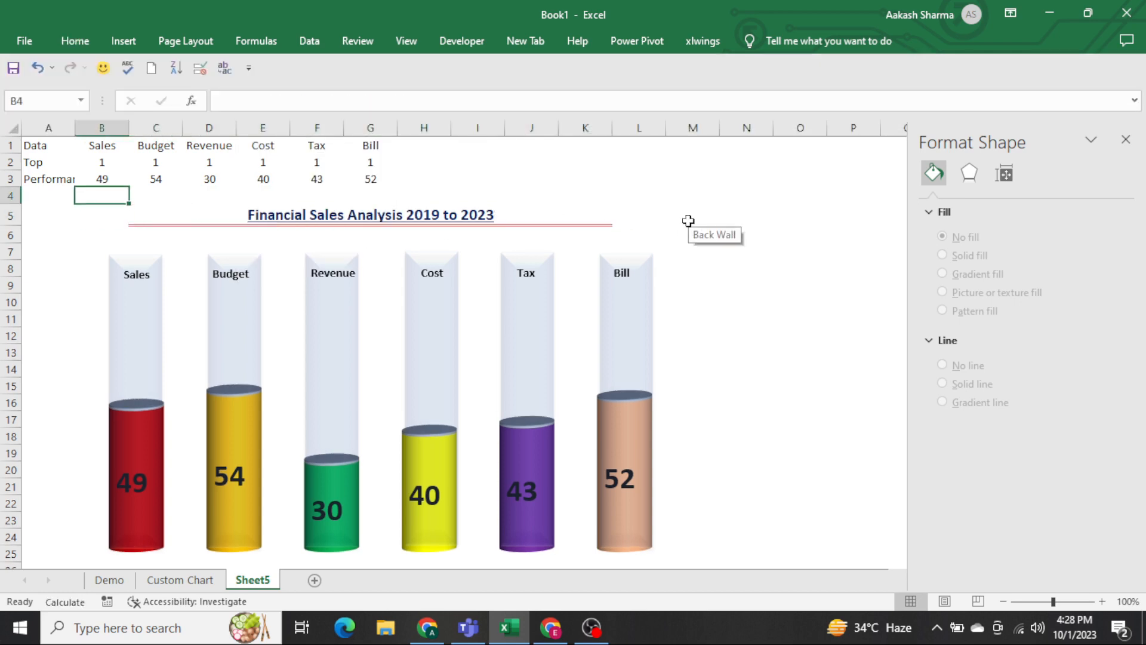
{"action": "key", "text": "Up"}
{"action": "key", "text": "Left"}
{"action": "key", "text": "Down"}
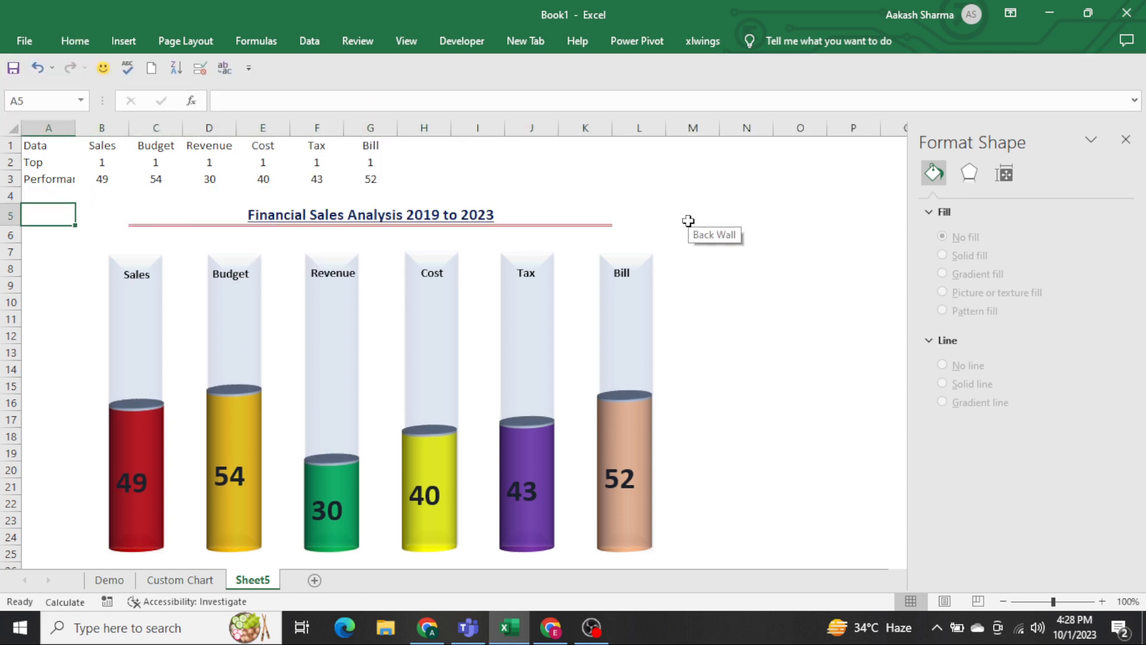
{"action": "key", "text": "F9"}
{"action": "key", "text": "F9"}
{"action": "key", "text": "F9"}
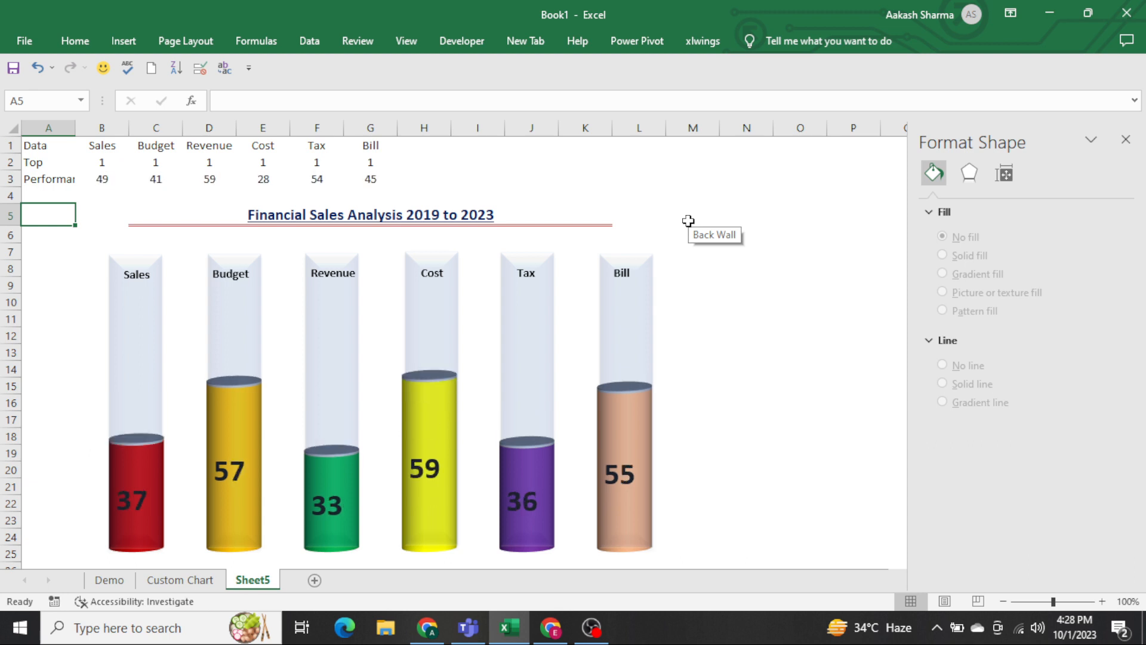
{"action": "key", "text": "F9"}
{"action": "key", "text": "F9"}
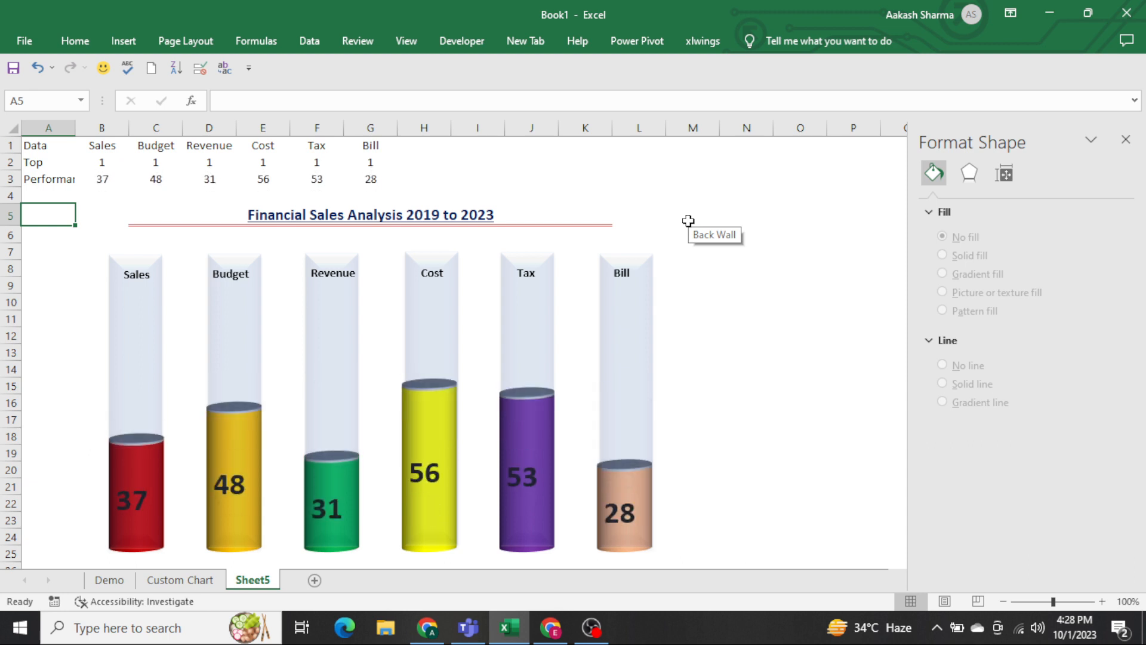
{"action": "key", "text": "F9"}
{"action": "key", "text": "F9"}
{"action": "key", "text": "F9"}
{"action": "key", "text": "F9"}
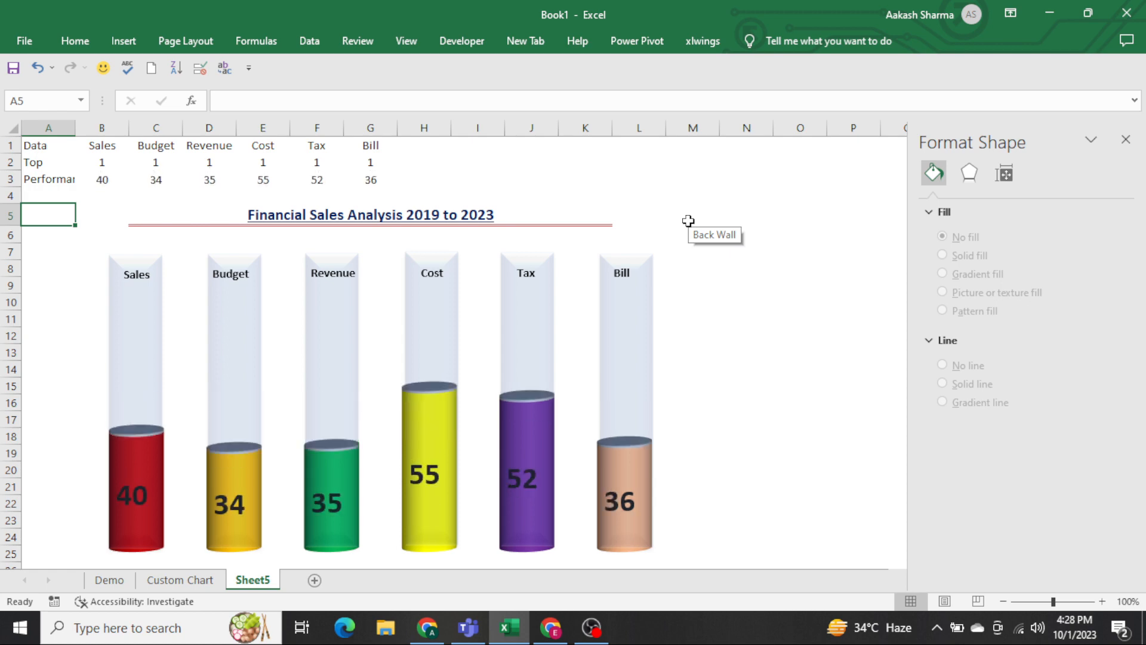